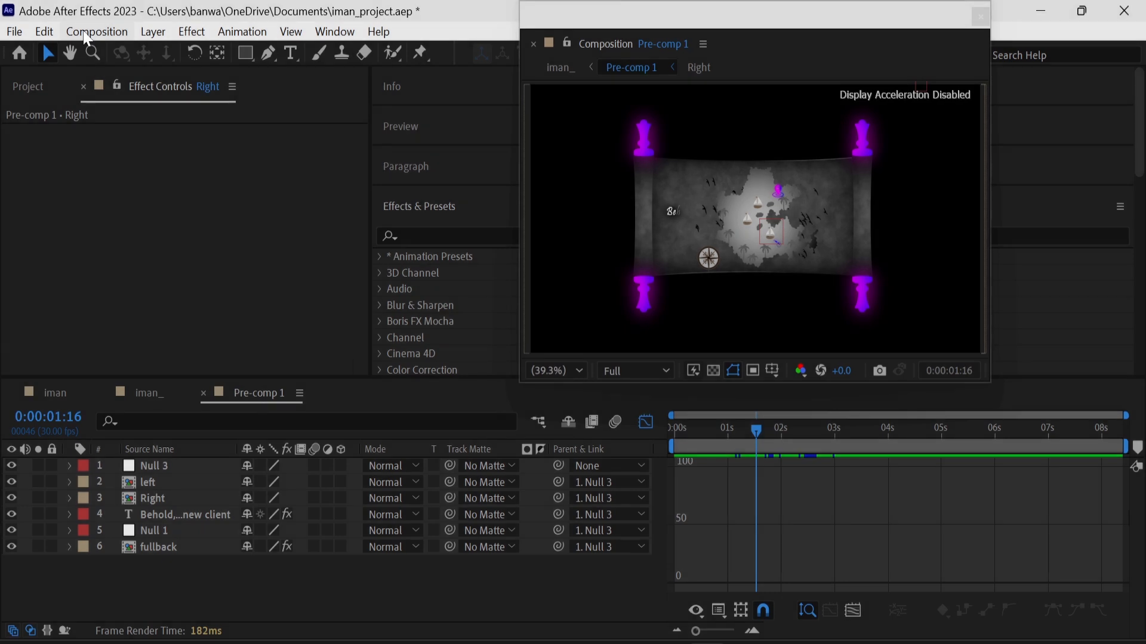
Create a new 1920 x 1080 composition at 30 fps with a duration of 0:00:08:12.
click(89, 33)
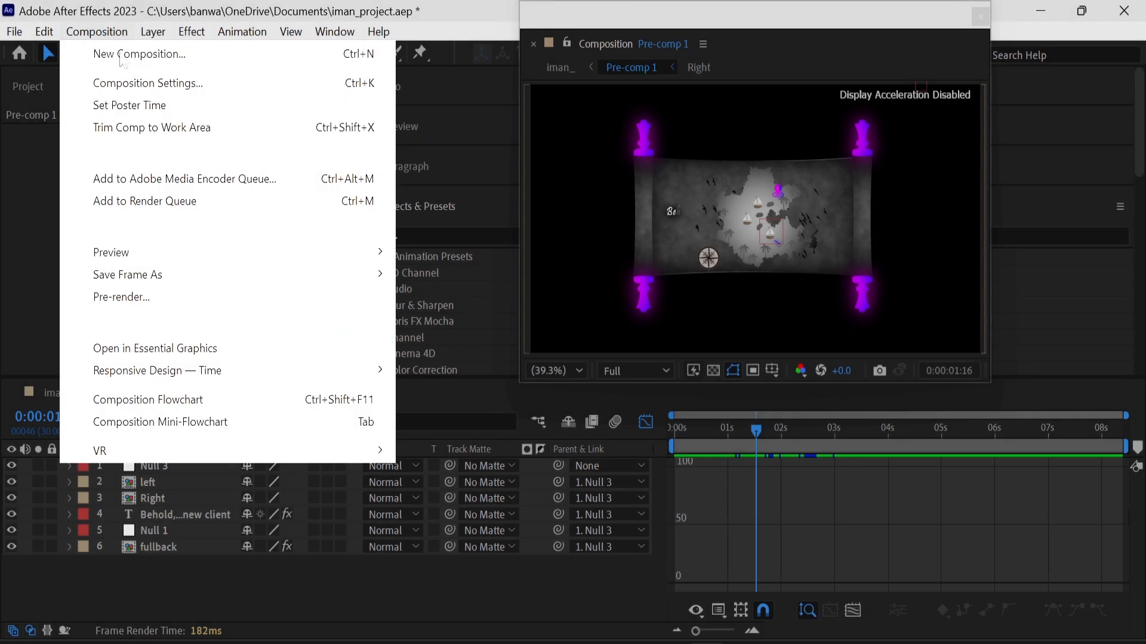
click(153, 84)
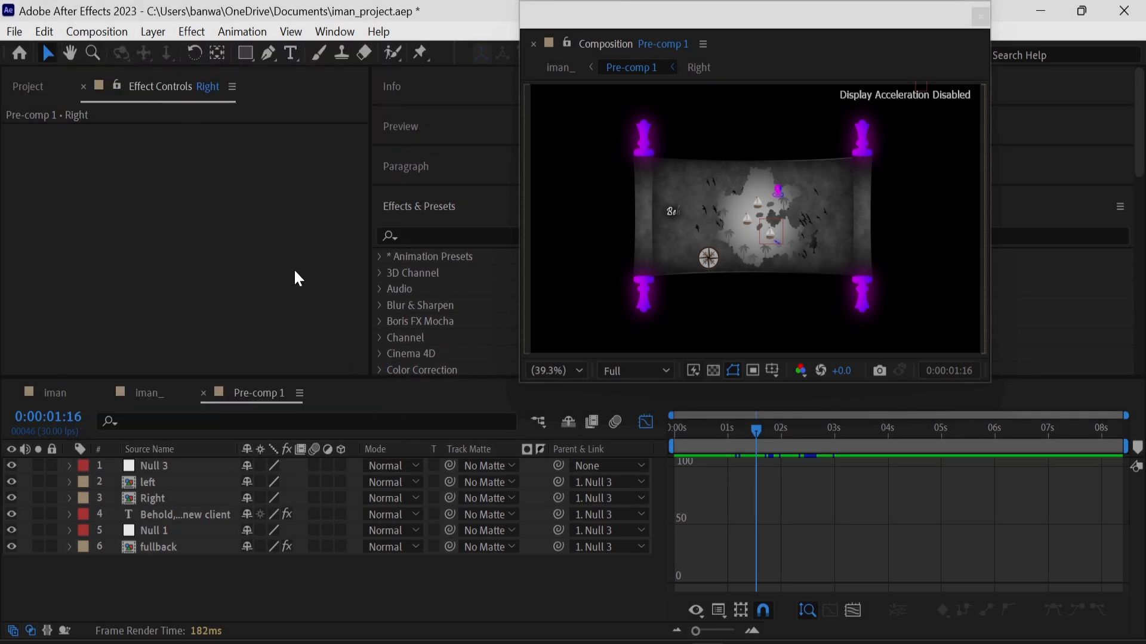
drag(327, 126, 608, 36)
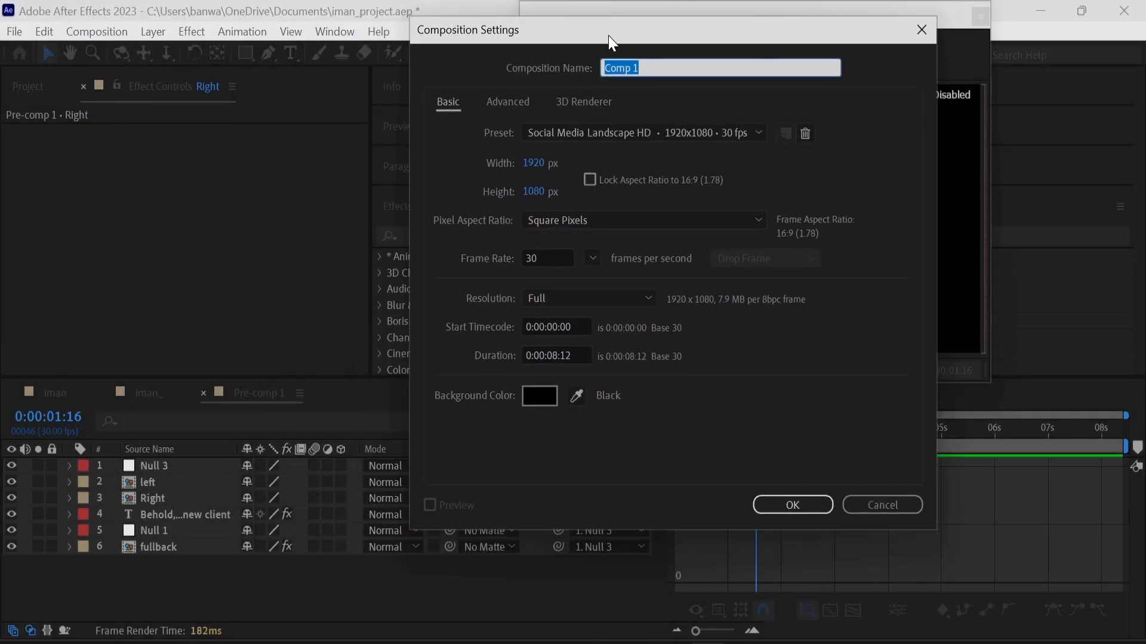
click(793, 505)
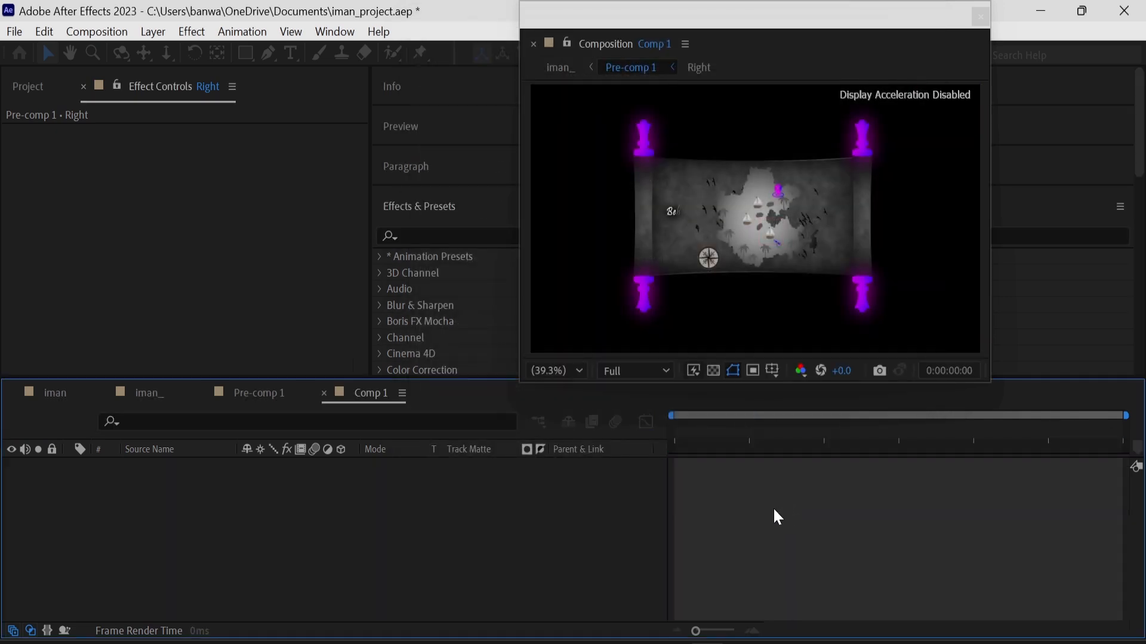
Add a full-size 1920 x 1080 solid layer to the new composition.
right_click(291, 521)
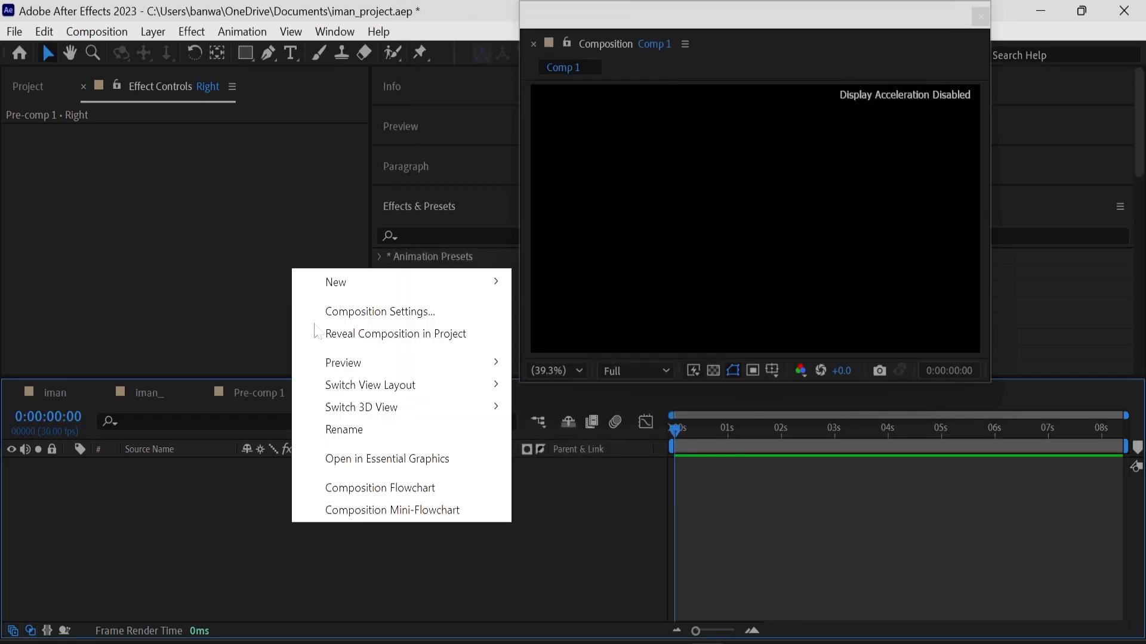
mouse_move(352, 290)
click(555, 333)
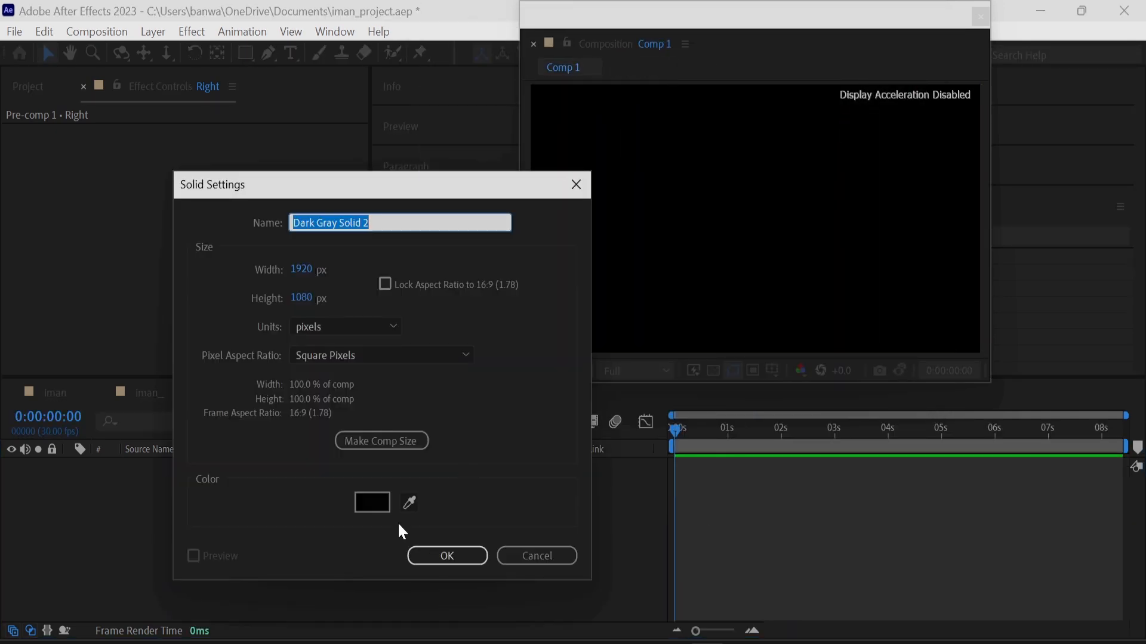
click(445, 557)
Move the floating composition viewer aside and enlarge it.
drag(607, 34, 696, 5)
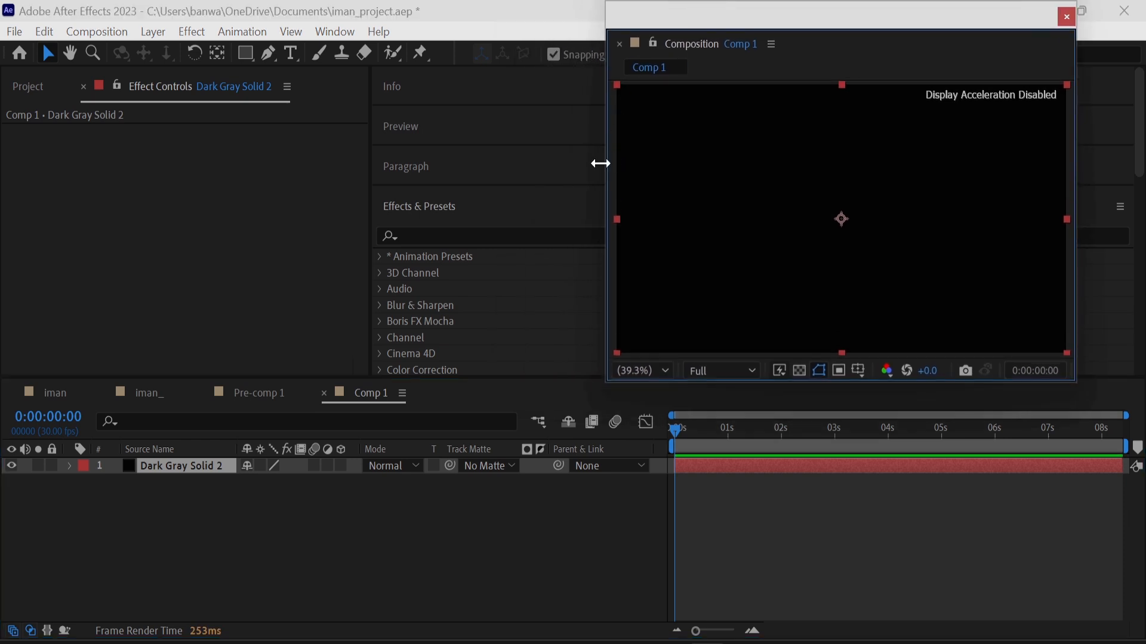
drag(599, 162, 567, 182)
click(819, 376)
click(803, 380)
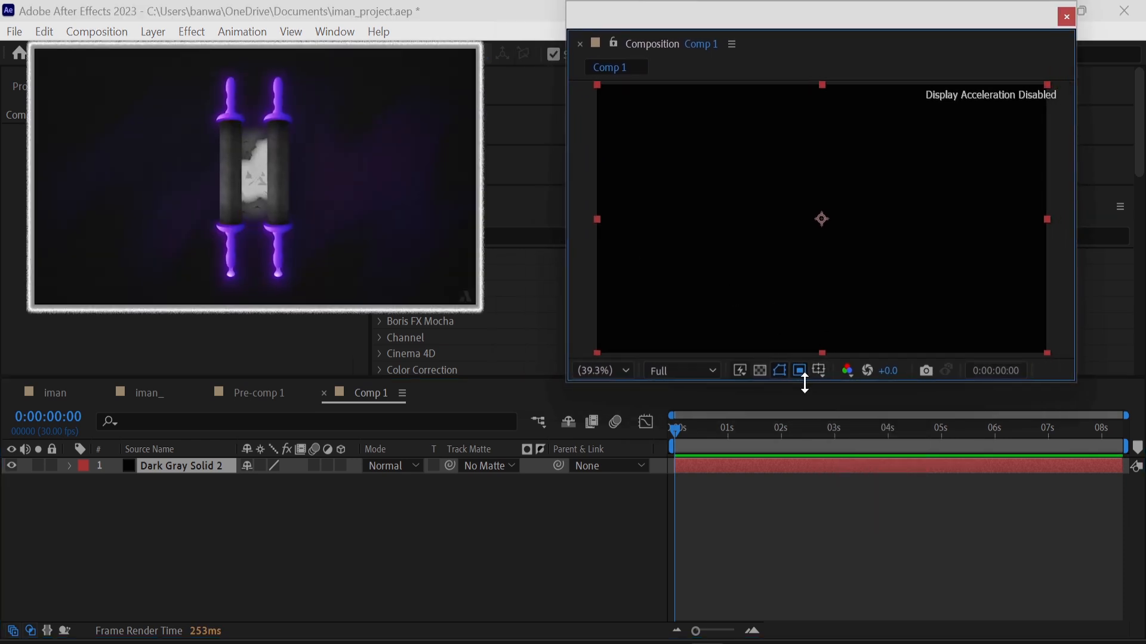
drag(812, 383, 813, 414)
Apply a Gradient Ramp to the solid and set up a radial ramp from deep blue to black.
text(grad)
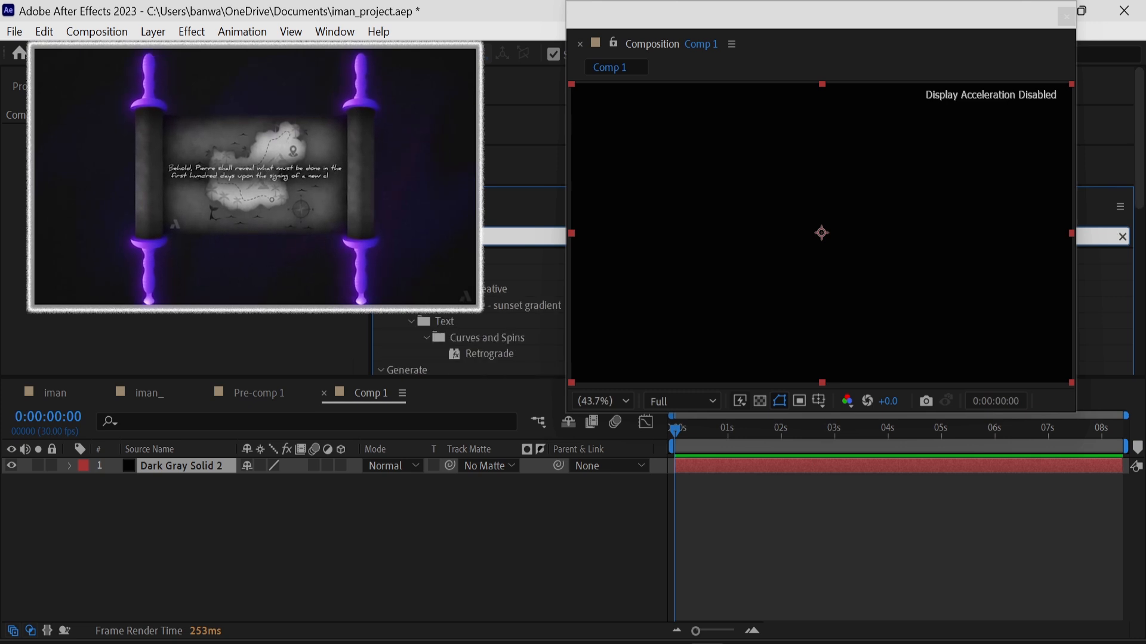
drag(438, 310, 238, 465)
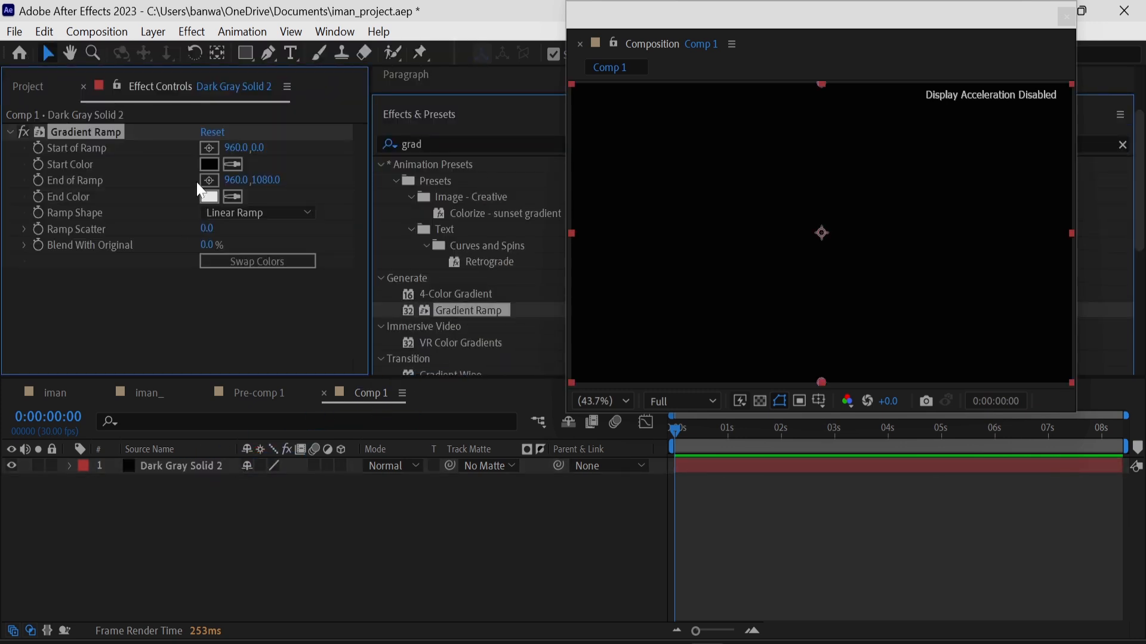
click(209, 167)
click(298, 131)
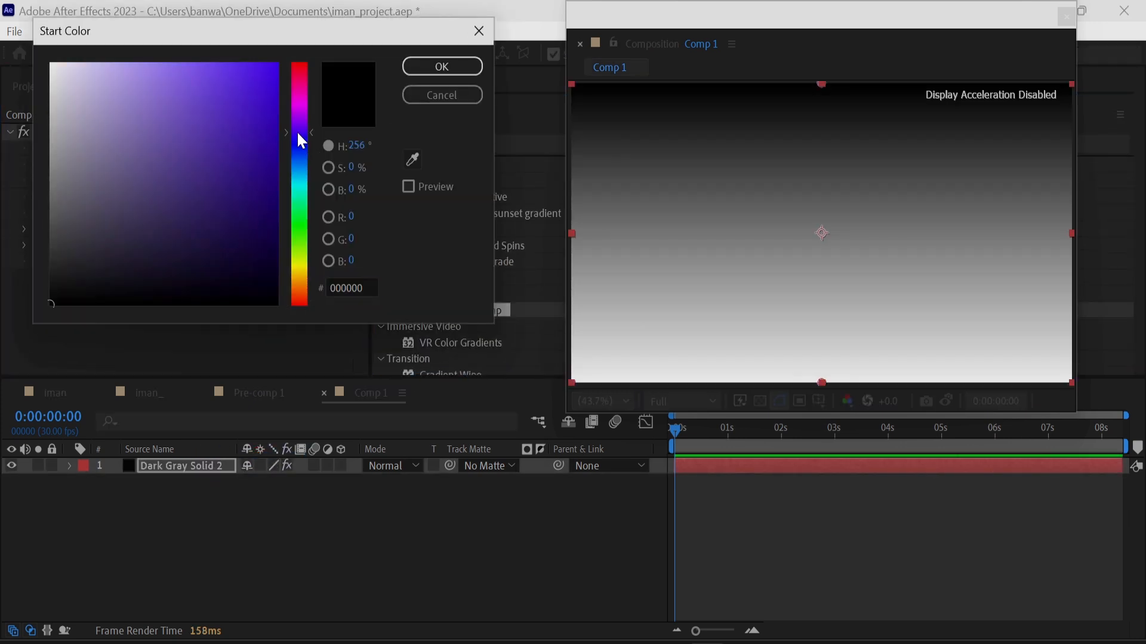
click(277, 63)
click(430, 67)
click(209, 197)
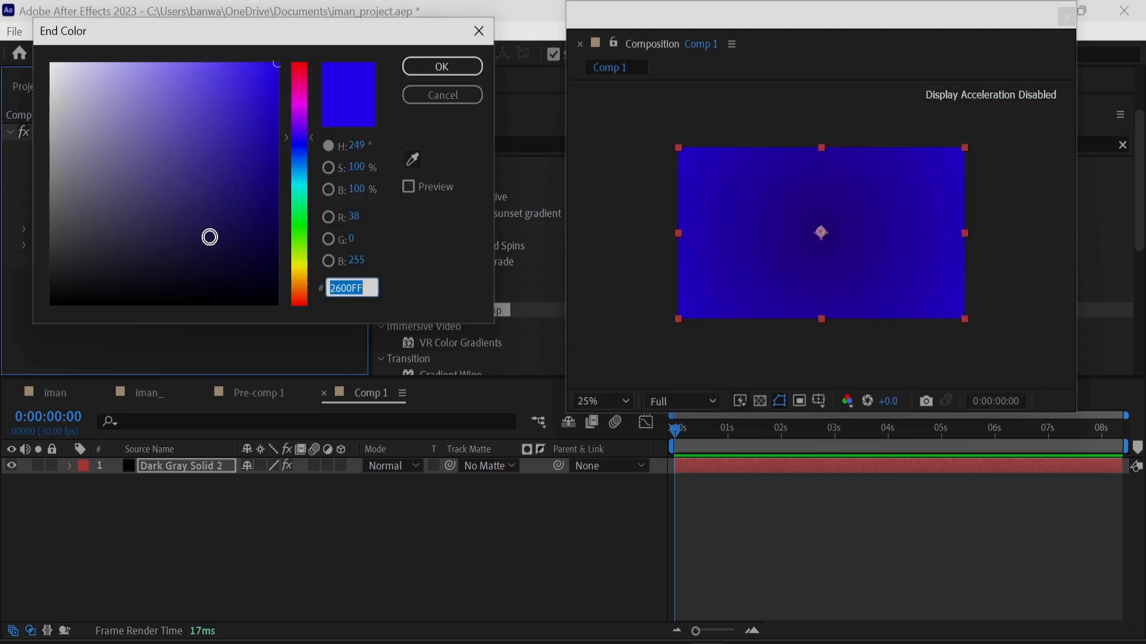
click(431, 67)
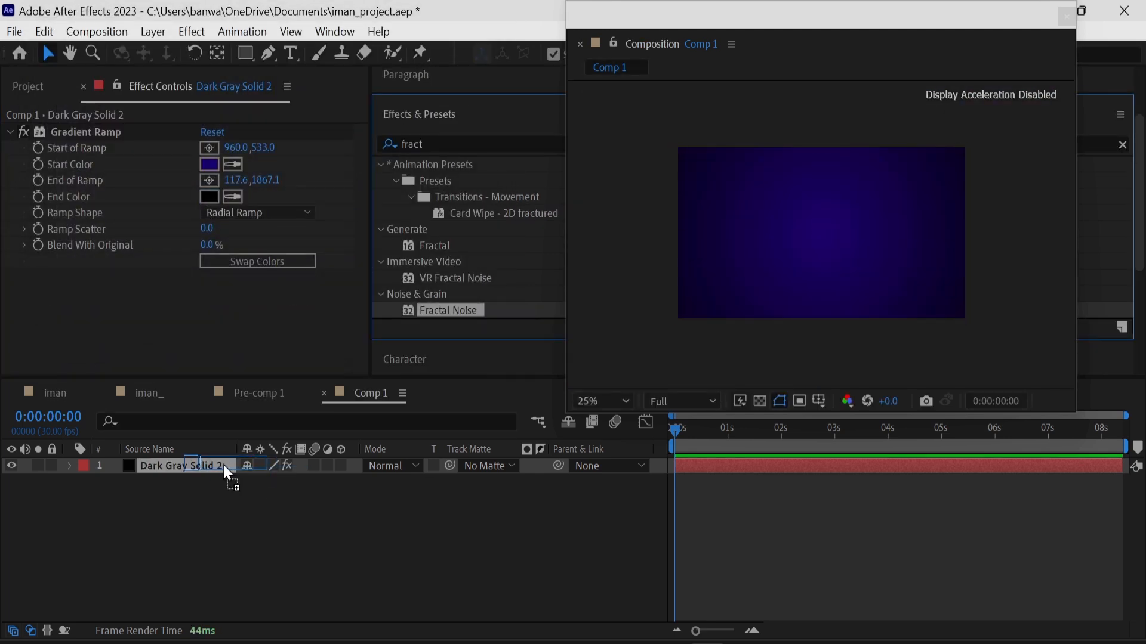
Apply Fractal Noise to the solid with the Spline noise type and the Dynamic fractal type.
drag(225, 475, 222, 469)
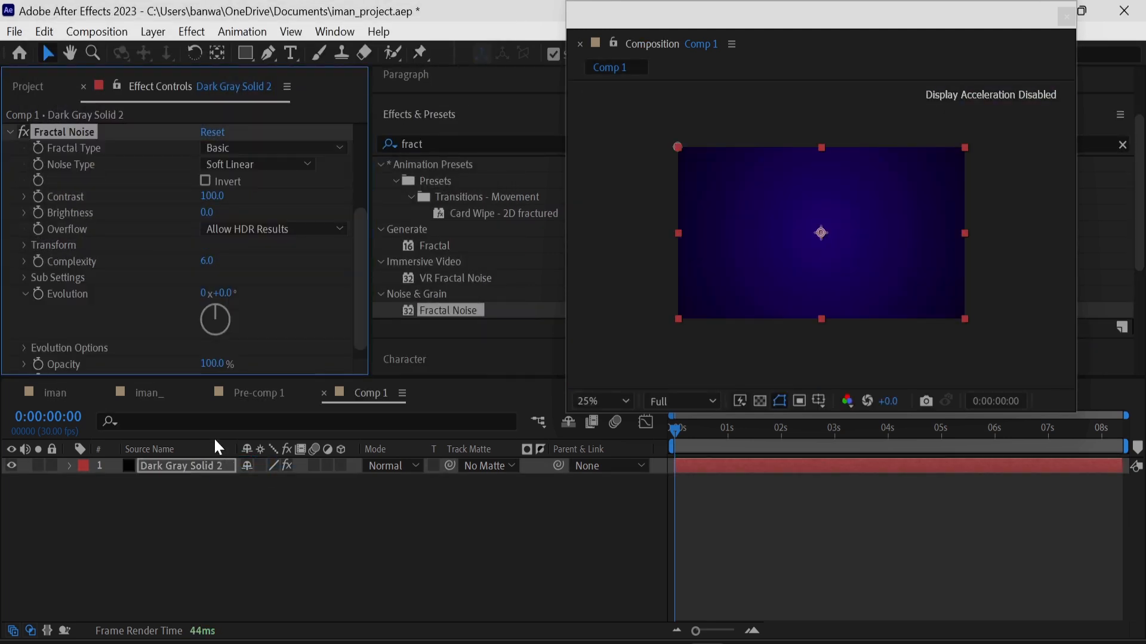
click(257, 164)
click(271, 252)
click(273, 149)
click(287, 222)
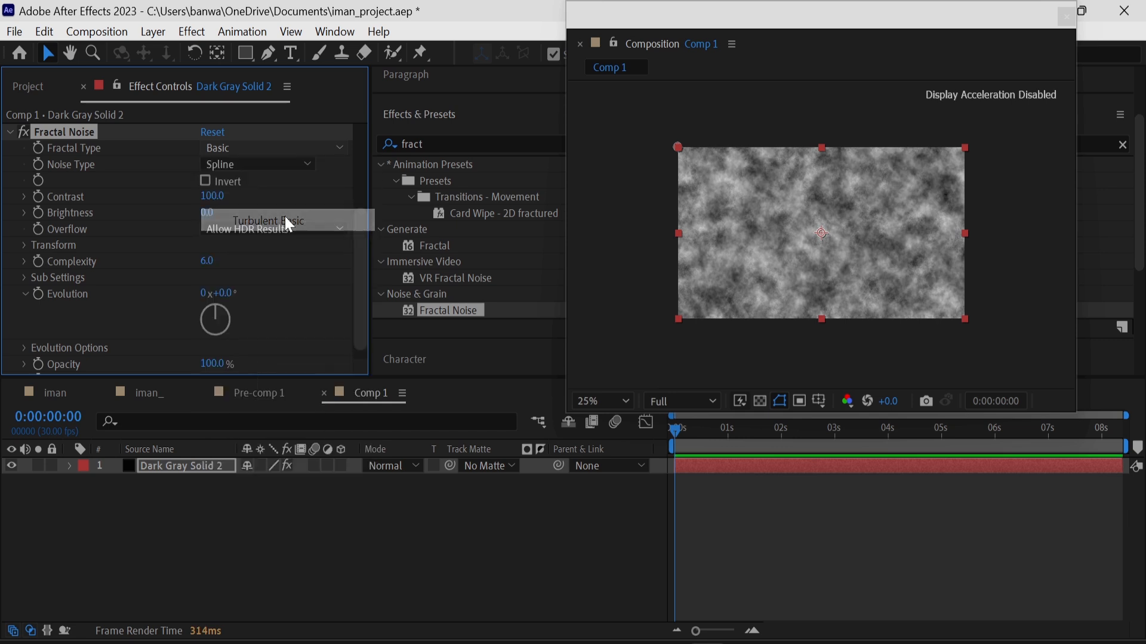
click(307, 147)
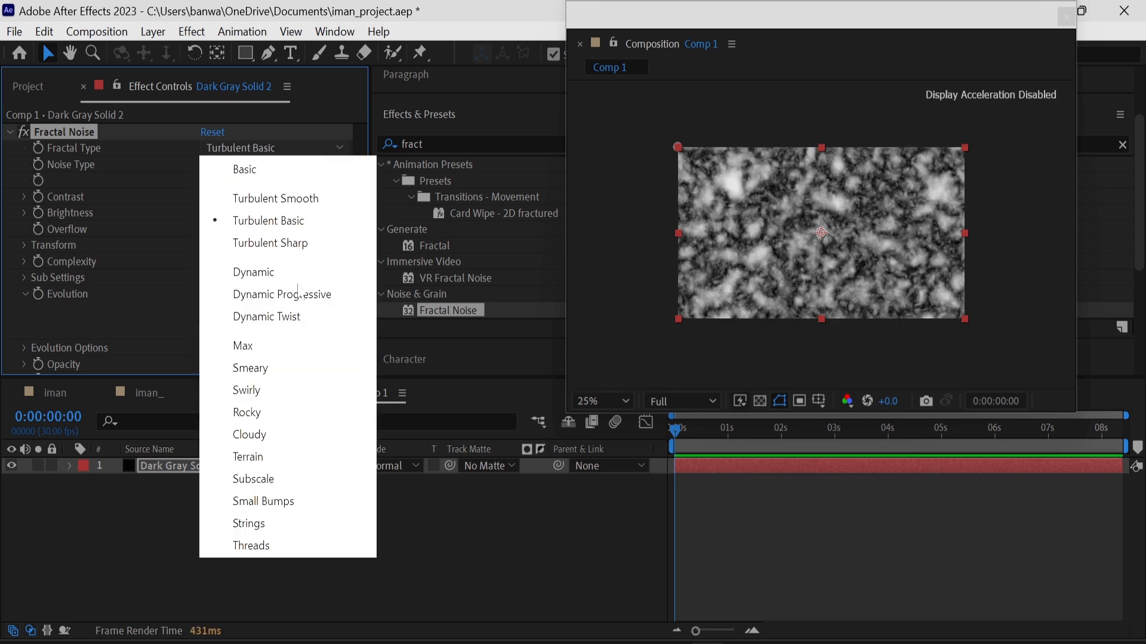
click(296, 270)
Set the solid's Fractal Noise blending mode to Multiply and its opacity to 20%.
scroll(157, 285, down, 1)
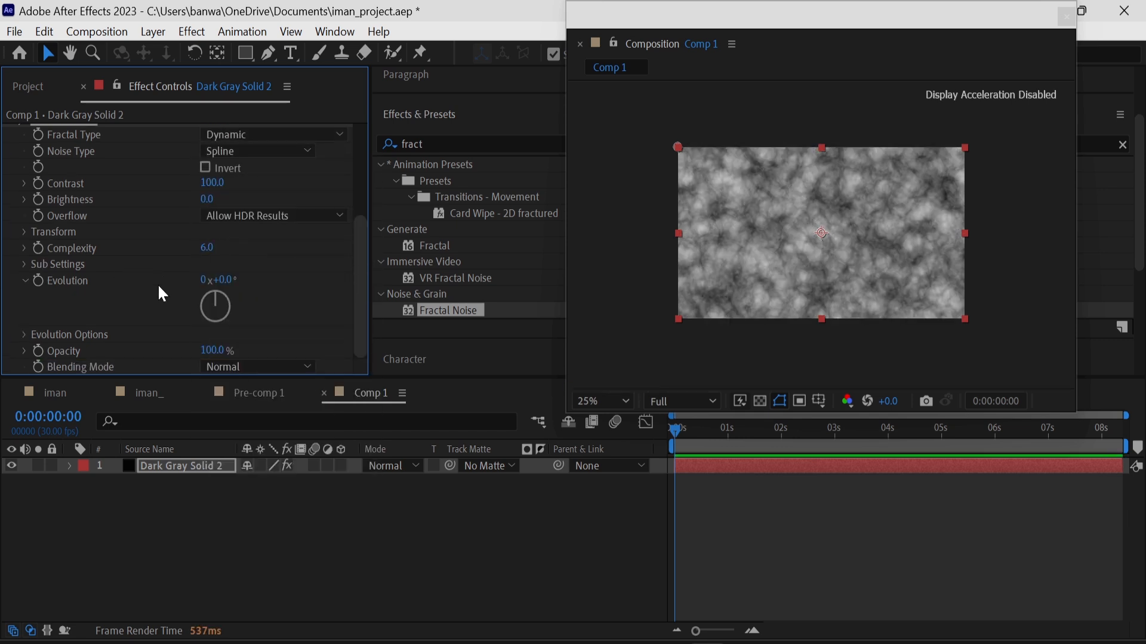
click(298, 368)
click(298, 319)
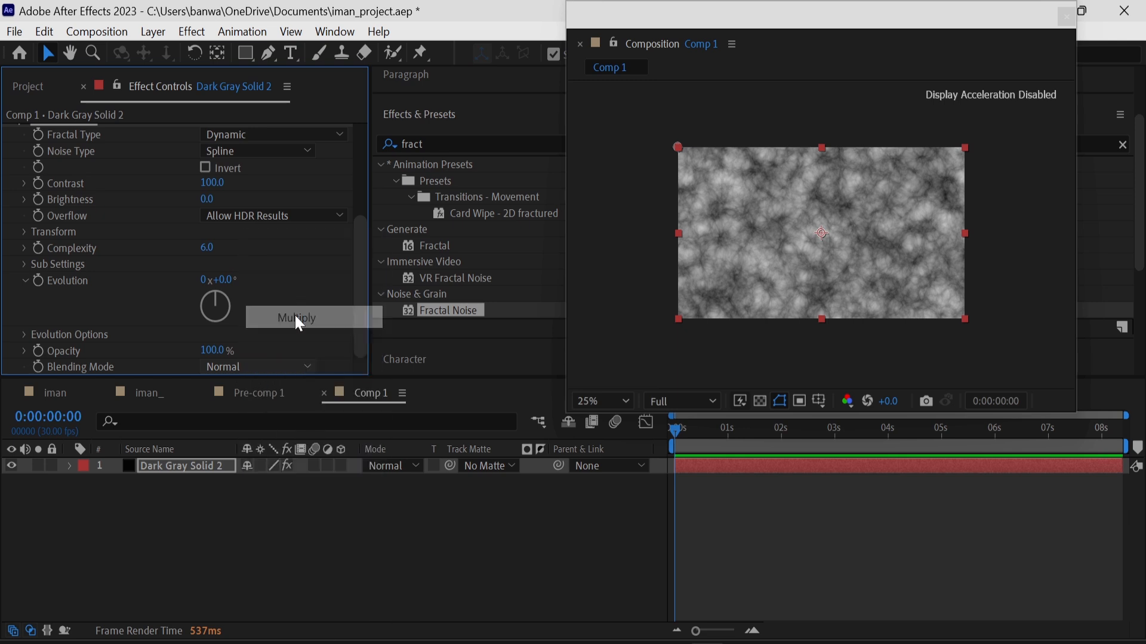
drag(190, 358, 215, 350)
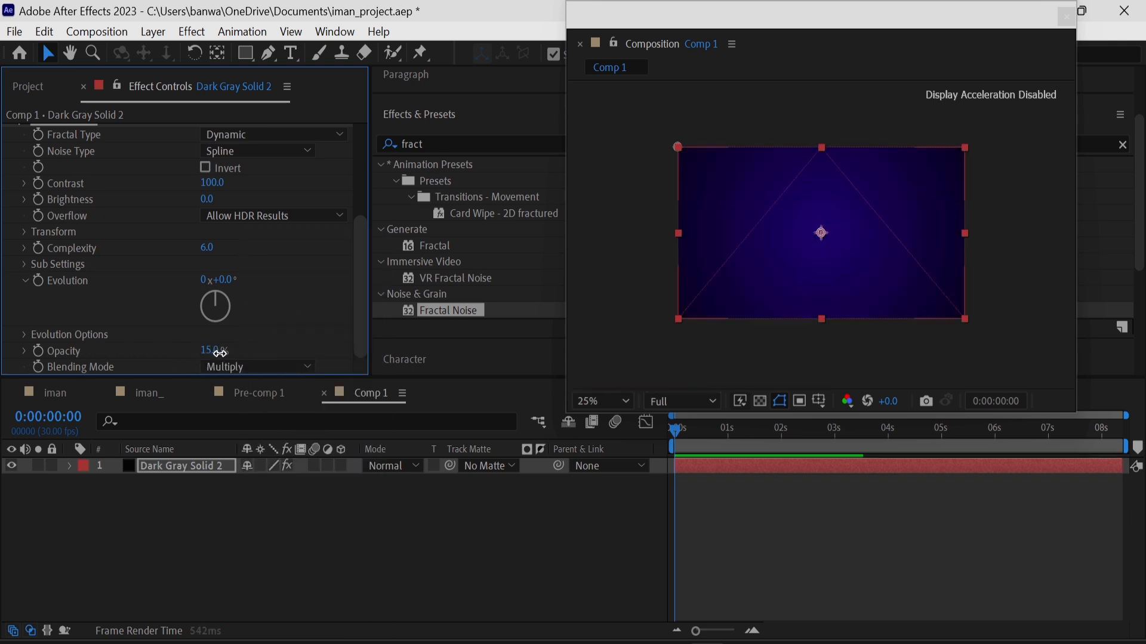
click(209, 350)
text(20)
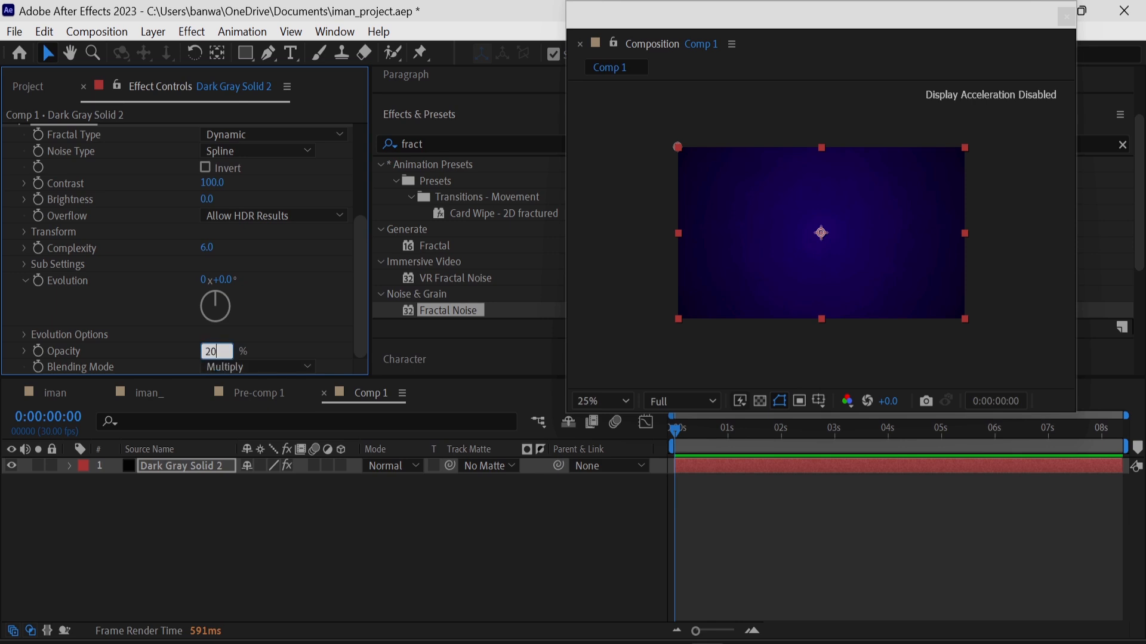
key(Return)
Open the letter composition from the elements folder and add a null object to it.
double_click(69, 318)
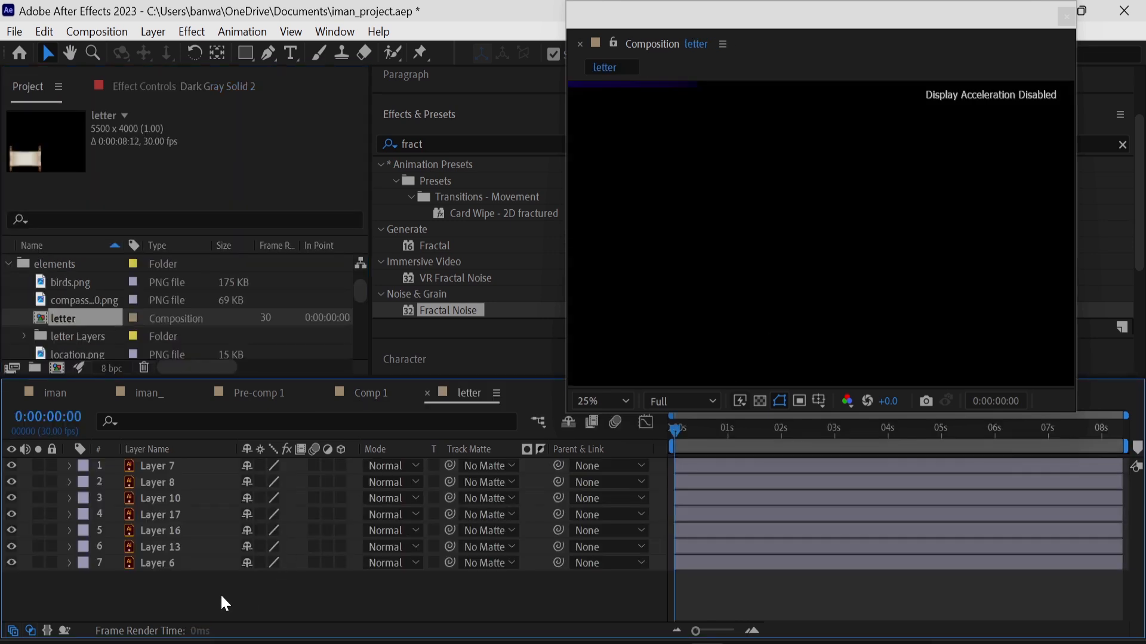
right_click(215, 593)
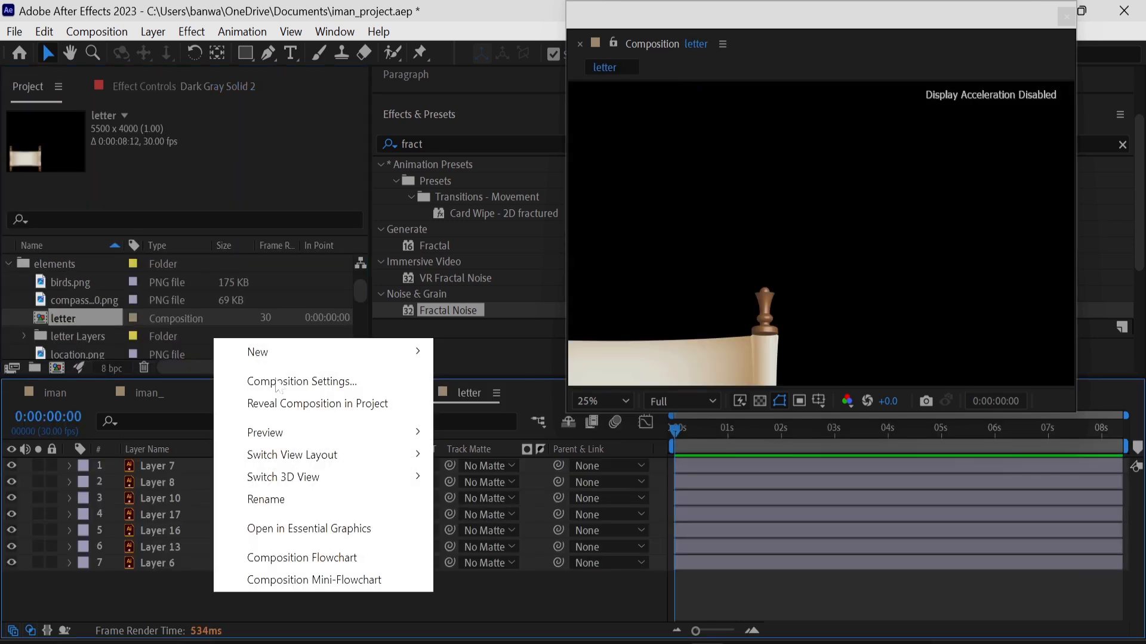
mouse_move(281, 356)
click(493, 471)
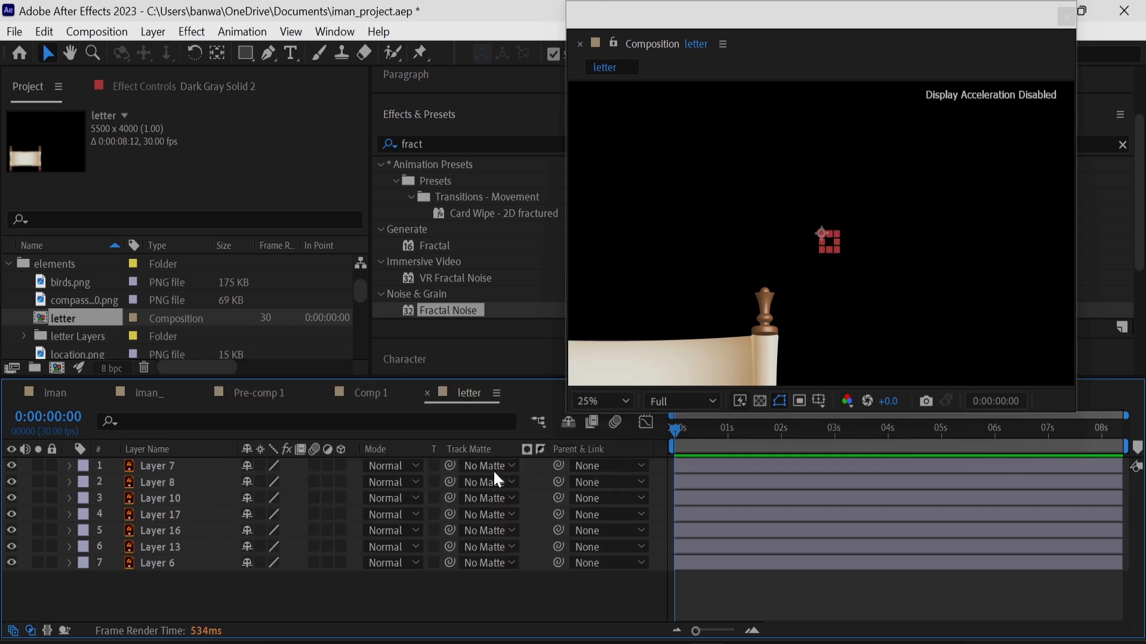
Parent all seven letter artwork layers to the new null.
click(213, 577)
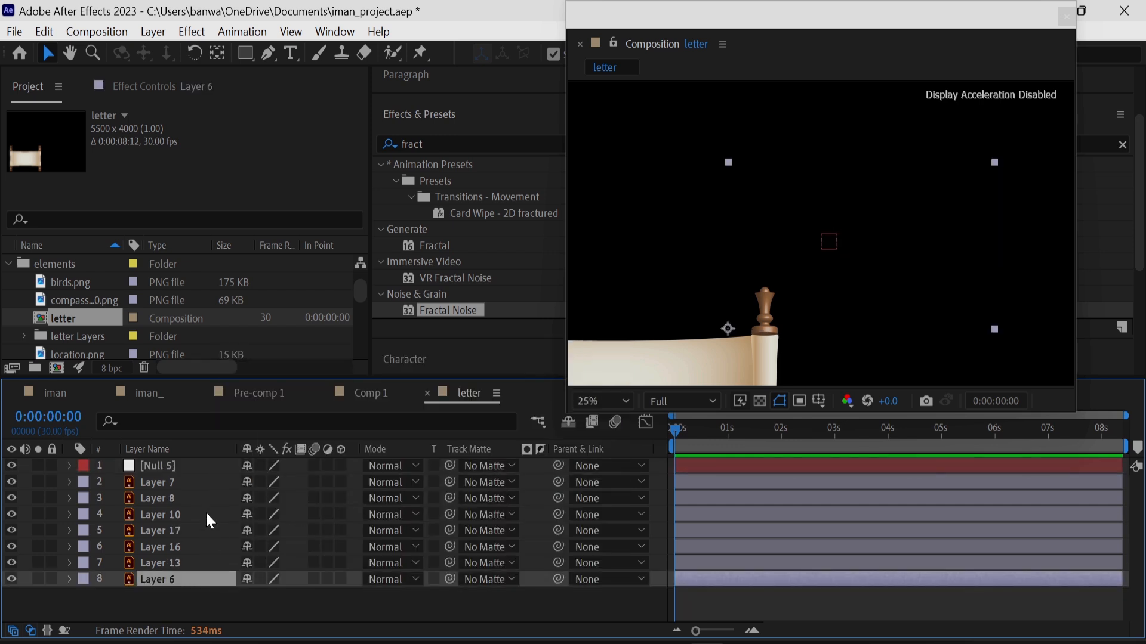
shift+click(202, 476)
drag(558, 482, 179, 465)
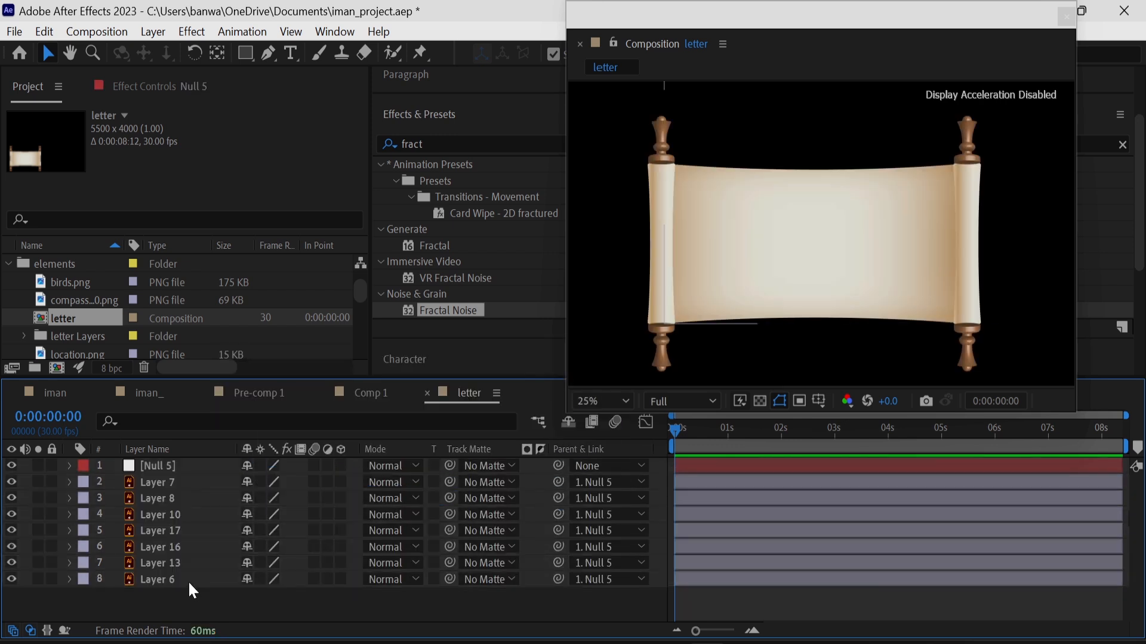
Copy the null and all letter layers into Comp 1 so the scroll sits over the background.
click(188, 581)
shift+click(176, 468)
key(ctrl+c)
click(371, 393)
key(ctrl+v)
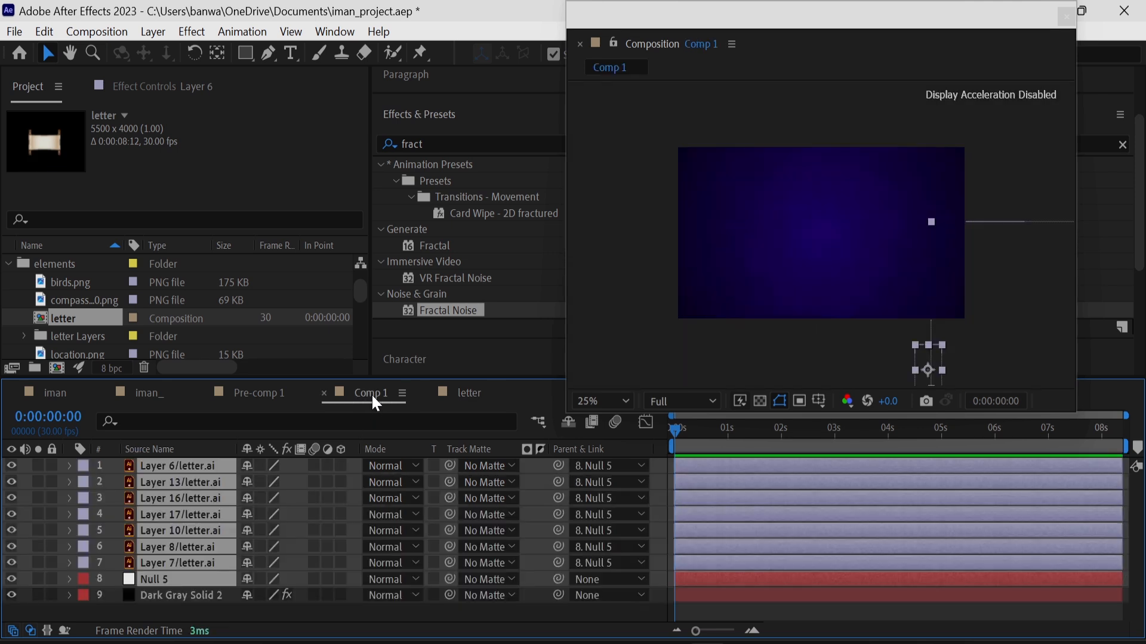
click(11, 562)
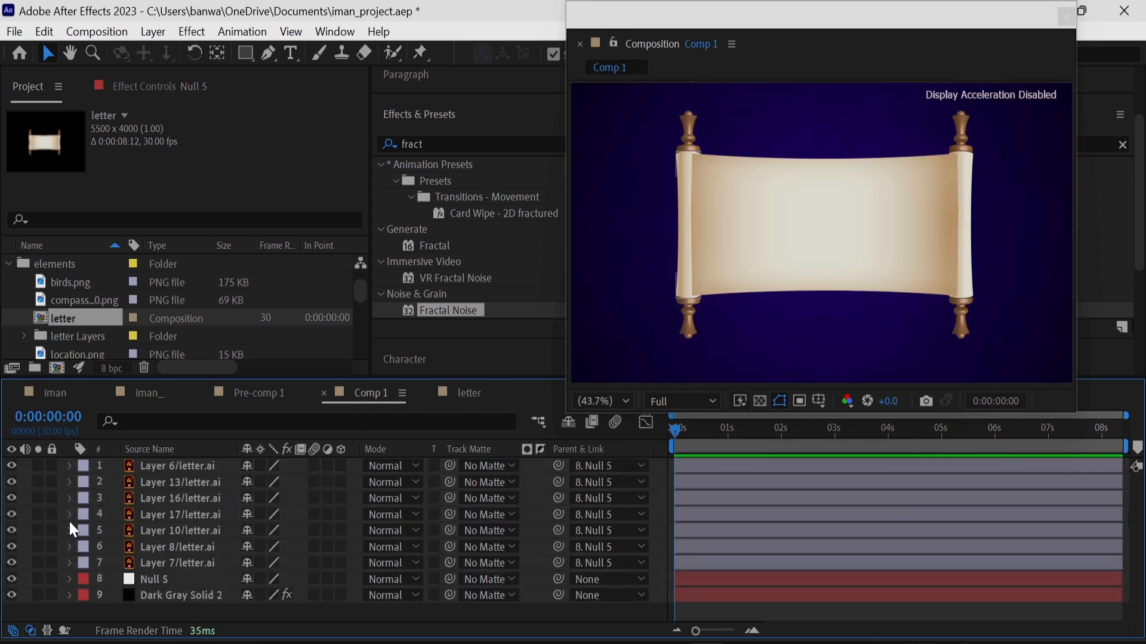
Apply Fractal Noise to Layer 6/letter.ai with the Dynamic fractal type, Spline noise type and 20% opacity.
click(179, 467)
click(410, 145)
drag(470, 311, 192, 463)
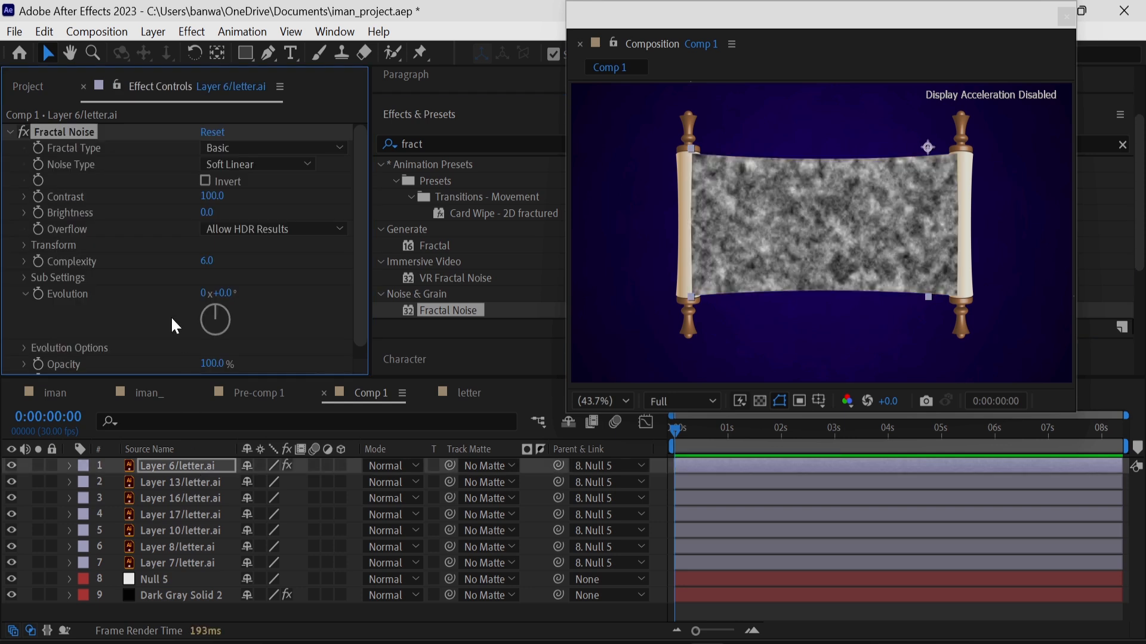
click(299, 148)
click(274, 281)
click(260, 168)
click(283, 256)
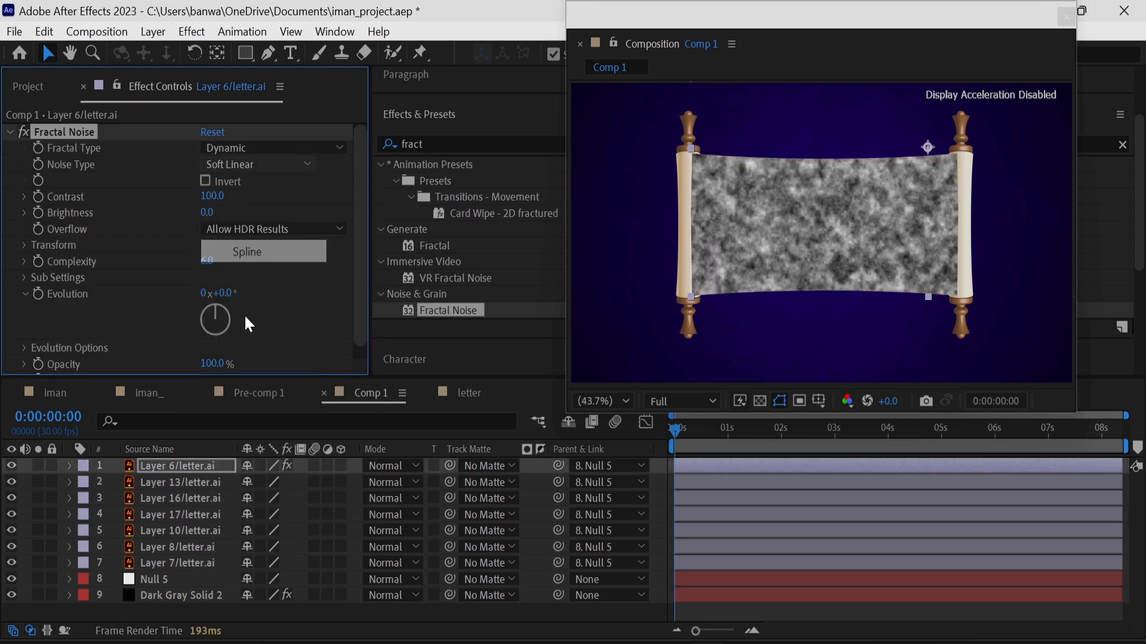
scroll(201, 337, down, 1)
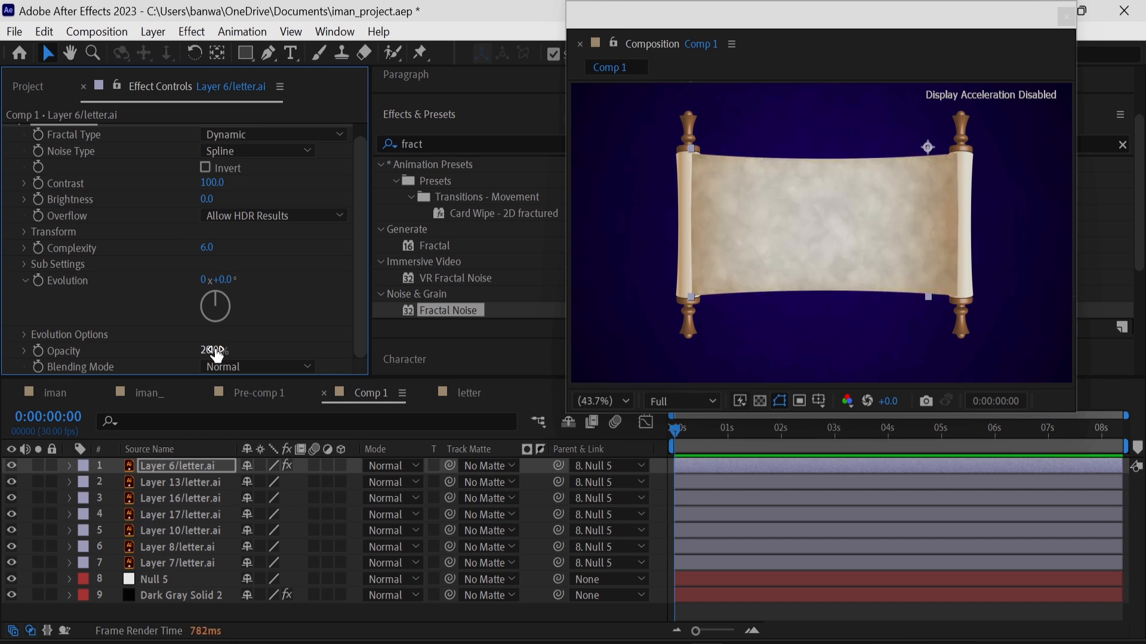
Apply Tint to Layer 6/letter.ai and map its white to dark gray.
click(406, 146)
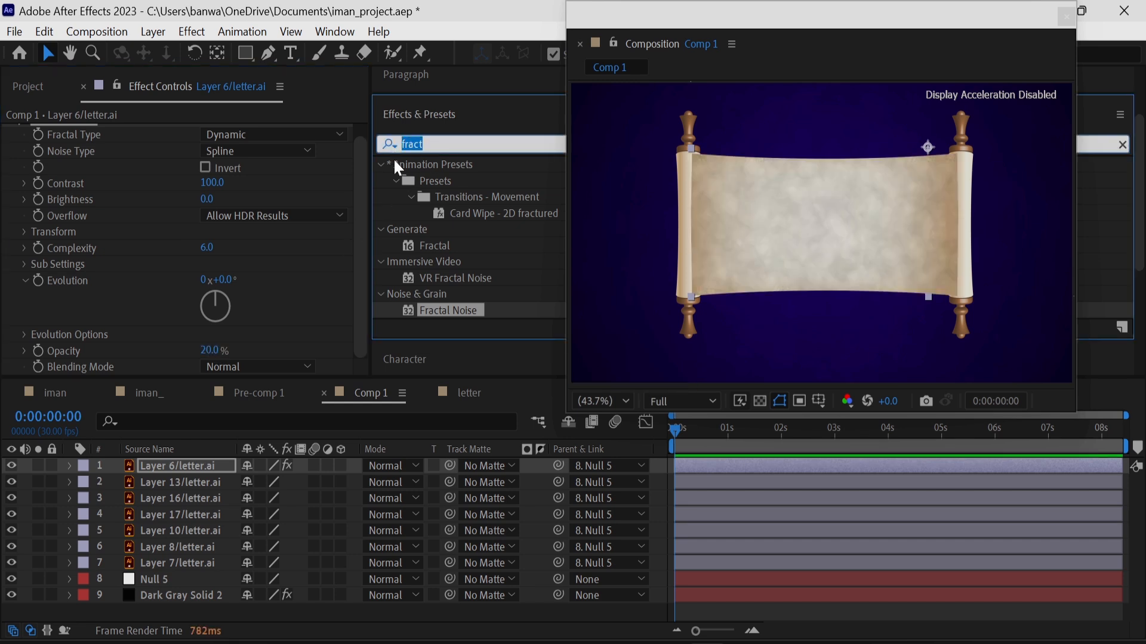
text(tint)
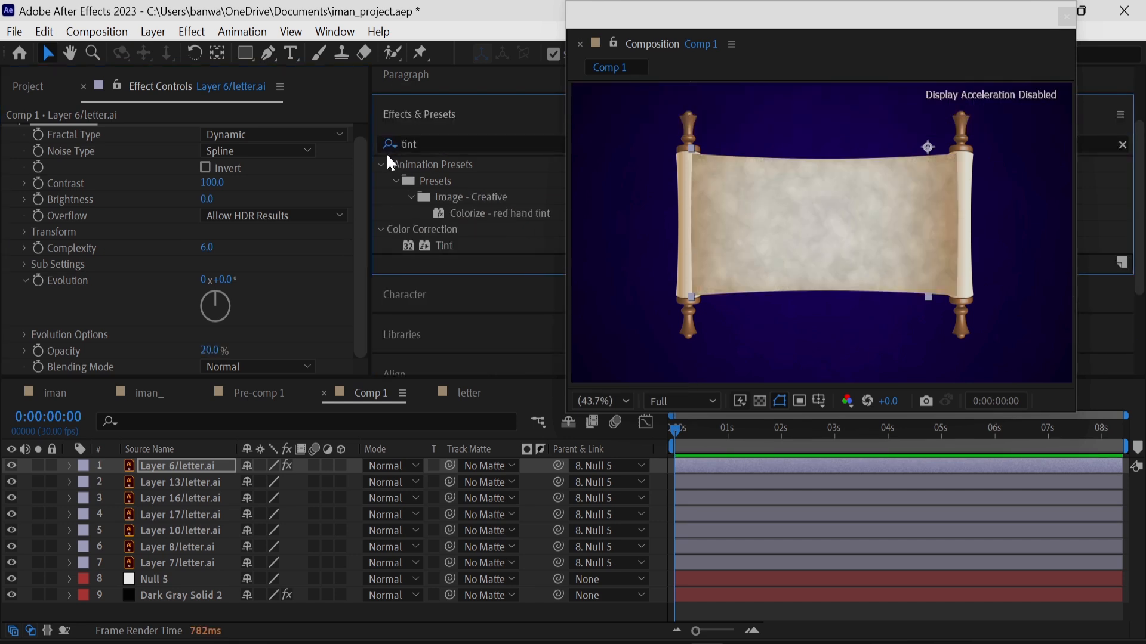
drag(434, 242, 206, 465)
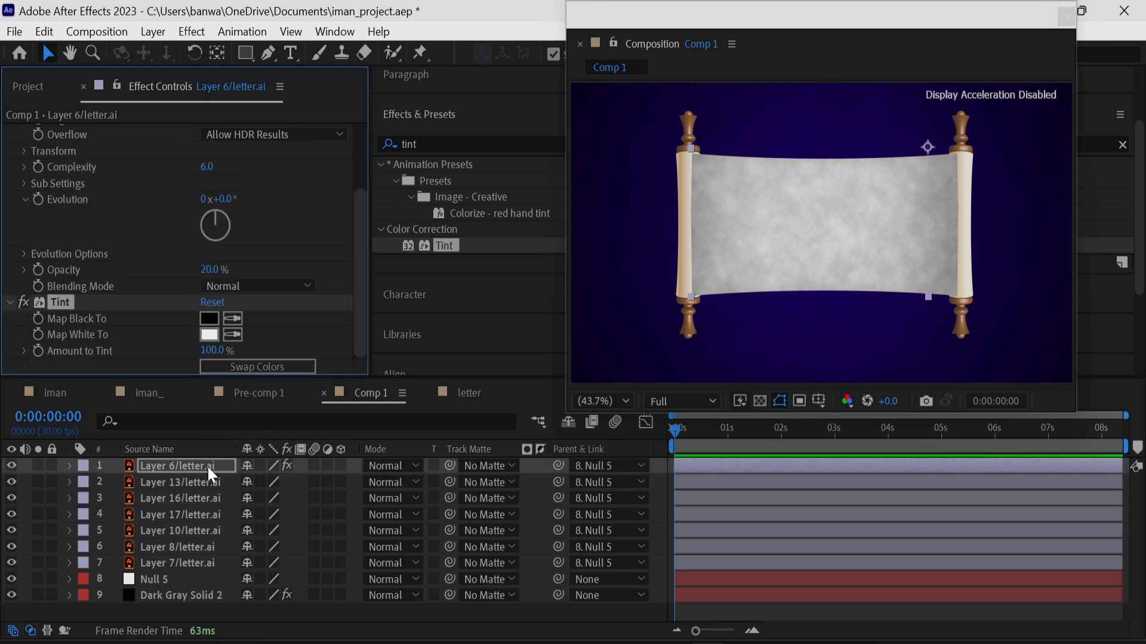
click(209, 336)
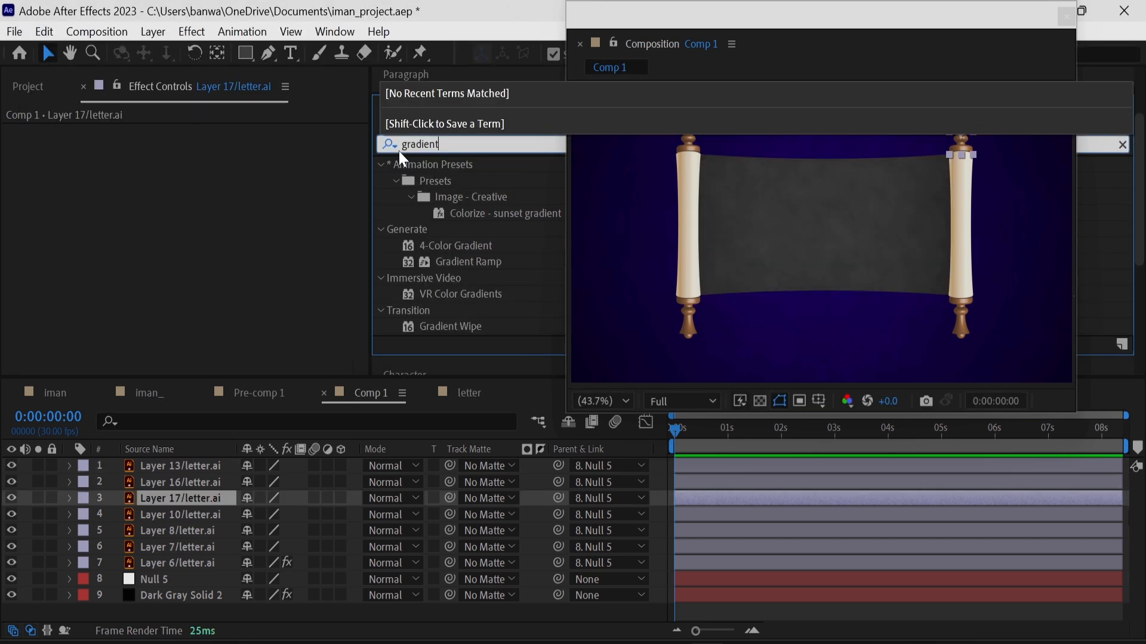
Apply Gradient Ramp to Layer 17/letter.ai, run the ramp horizontally across the handle, and set its start color to purple 6E00F6.
drag(468, 261, 231, 502)
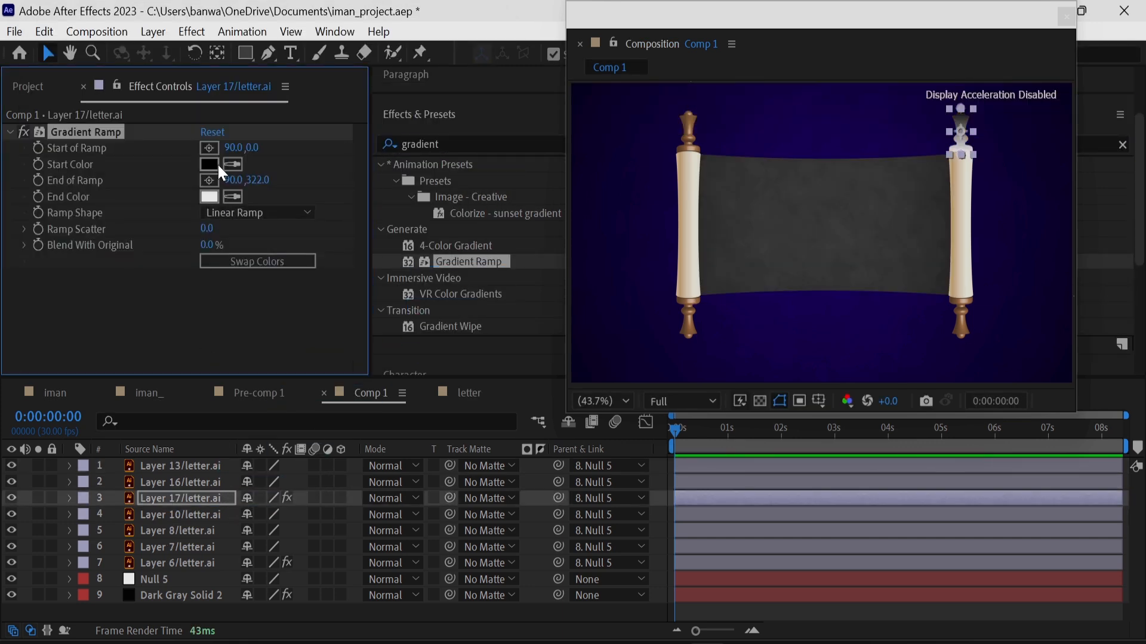
drag(959, 107, 985, 137)
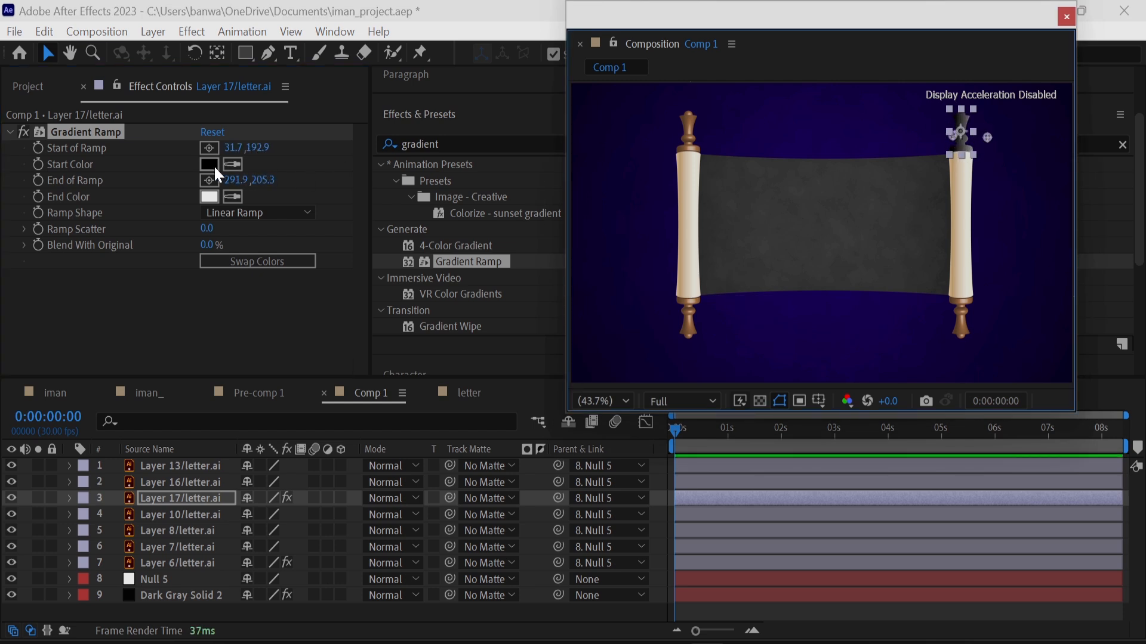
click(210, 164)
click(299, 159)
drag(298, 159, 297, 124)
click(277, 77)
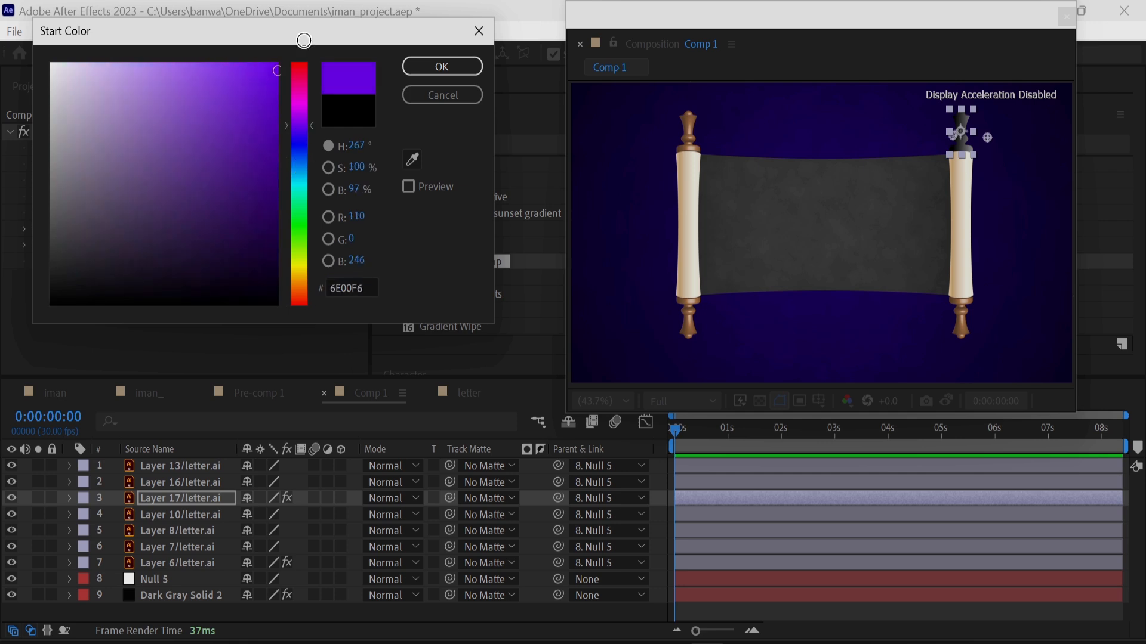
click(450, 69)
Set the end color of Layer 17/letter.ai's Gradient Ramp to saturated blue.
click(209, 196)
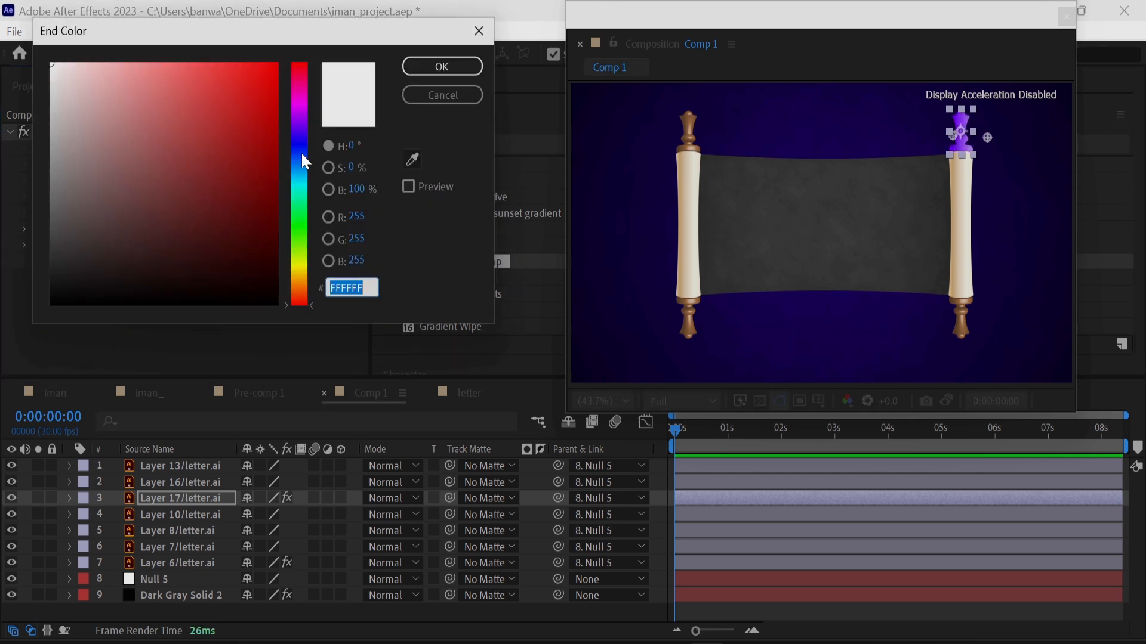
click(299, 140)
click(276, 63)
click(439, 63)
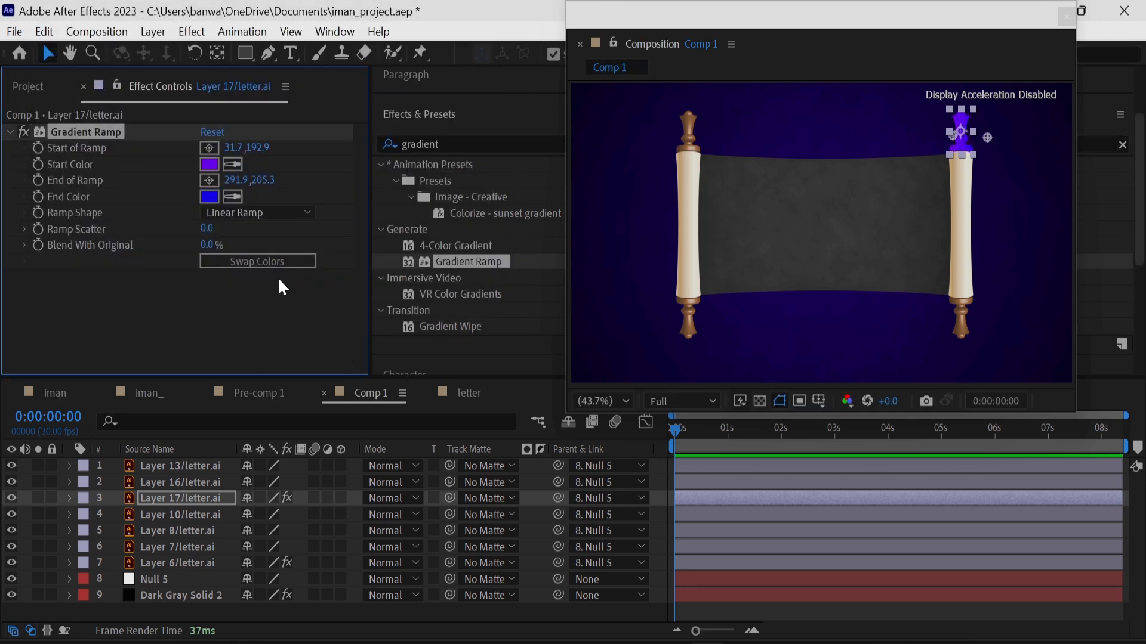
Apply the Stylize Glow effect to Layer 17/letter.ai with threshold 20%, radius 162 and intensity 5.
click(372, 162)
text(glow)
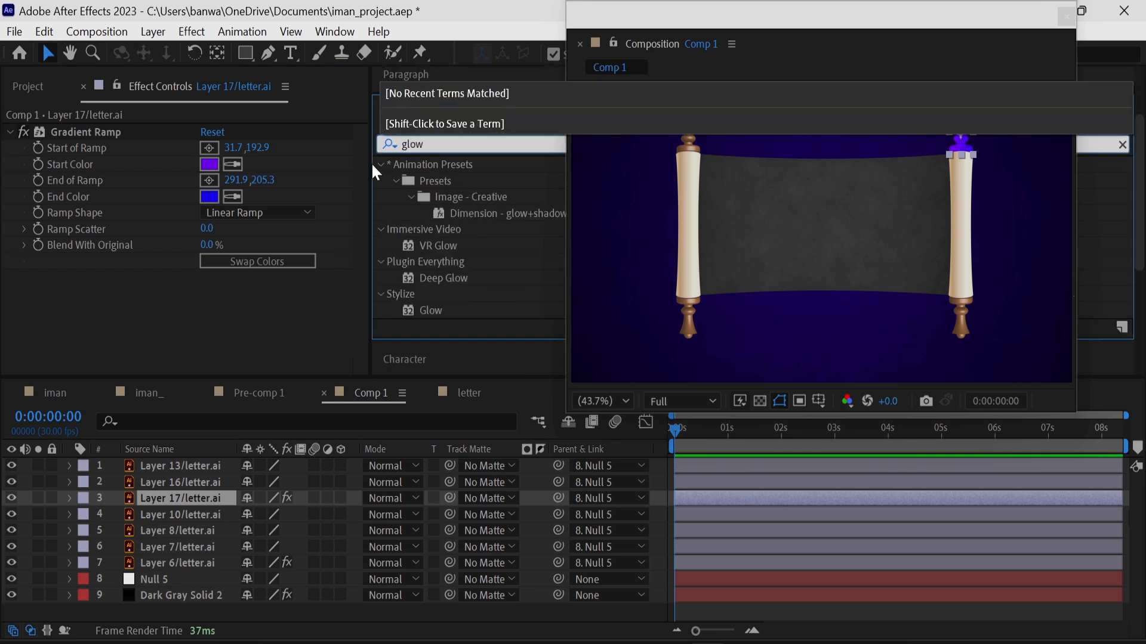
click(432, 310)
drag(432, 310, 216, 499)
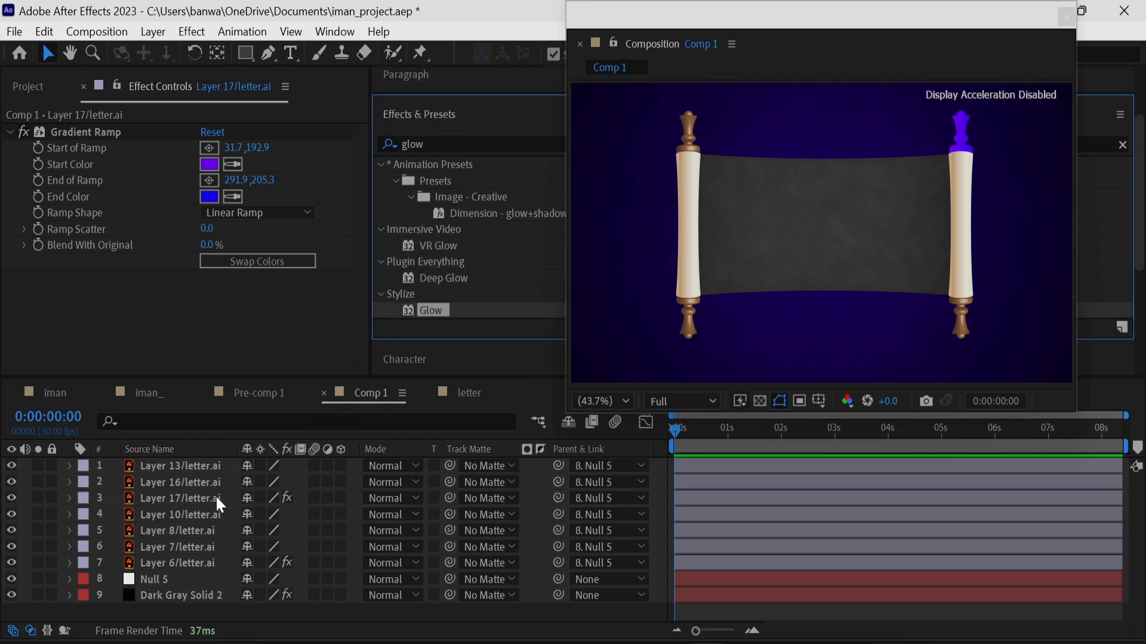
scroll(161, 273, up, 4)
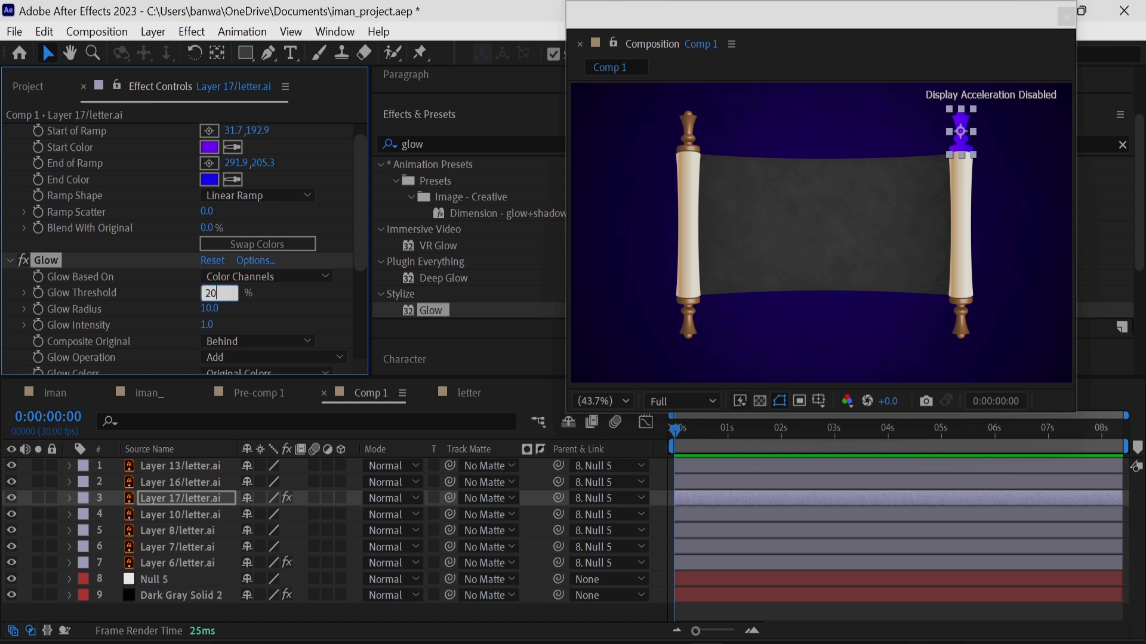
key(Return)
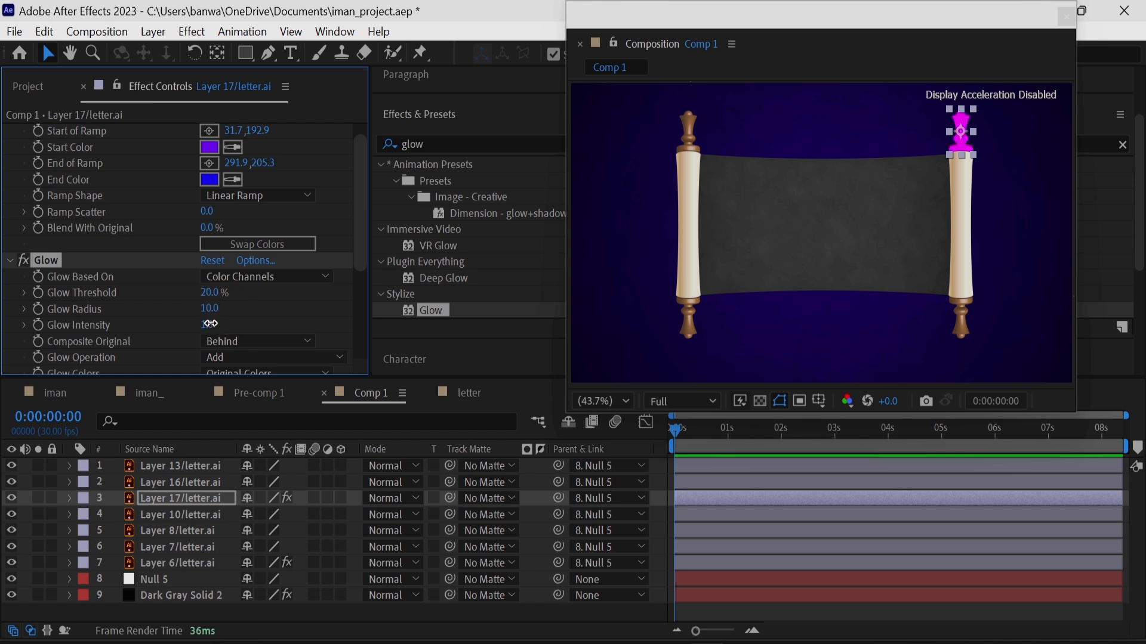
drag(212, 316, 289, 306)
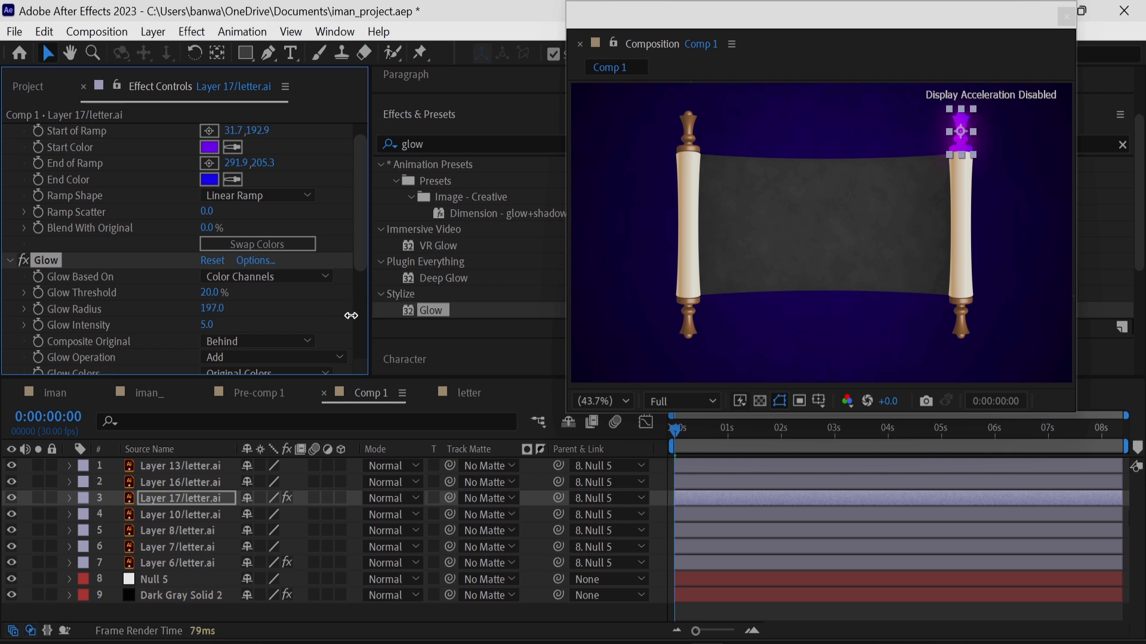
click(143, 314)
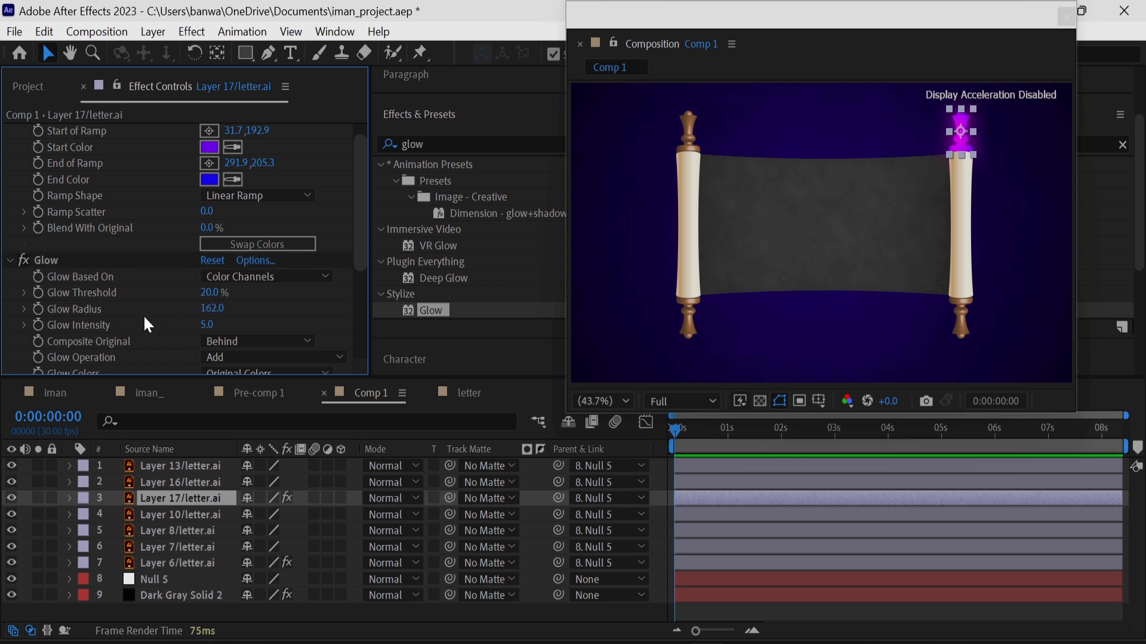
Copy the Gradient Ramp and Glow effects from Layer 17/letter.ai to the other three handle layers, 16, 8 and 7.
click(18, 260)
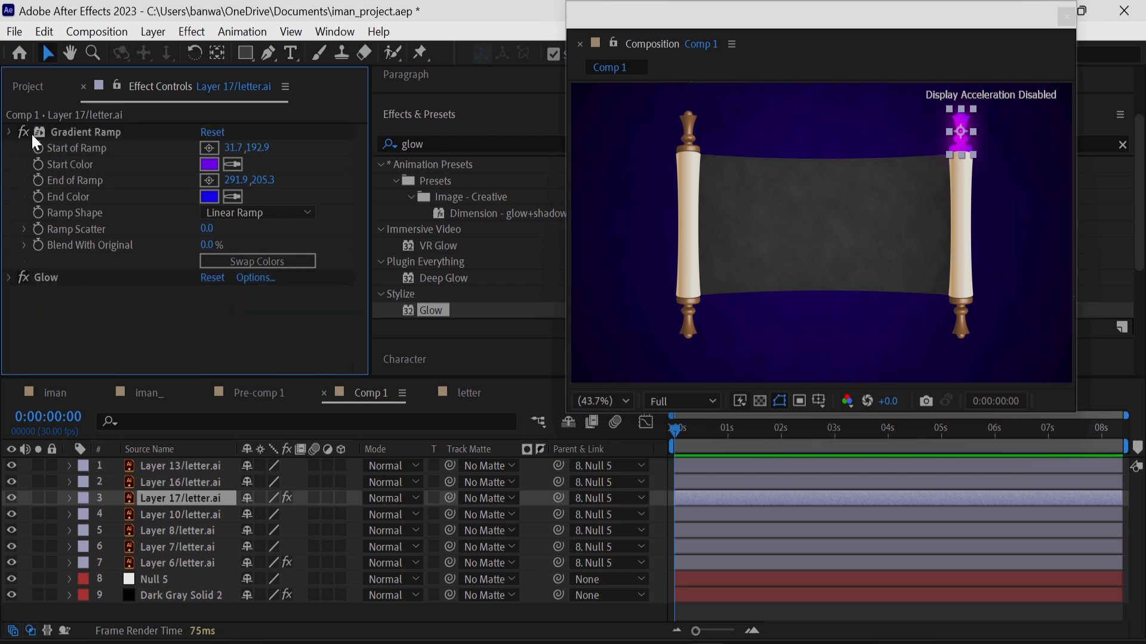
click(9, 133)
click(67, 131)
ctrl+click(77, 147)
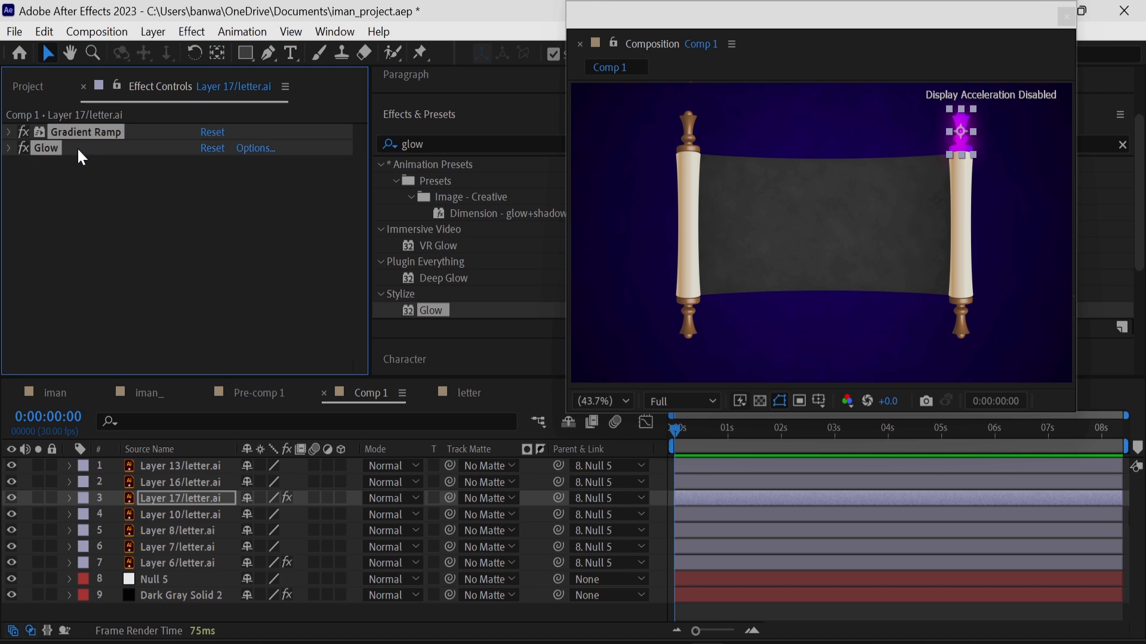
key(ctrl+c)
click(158, 481)
key(ctrl+v)
click(182, 529)
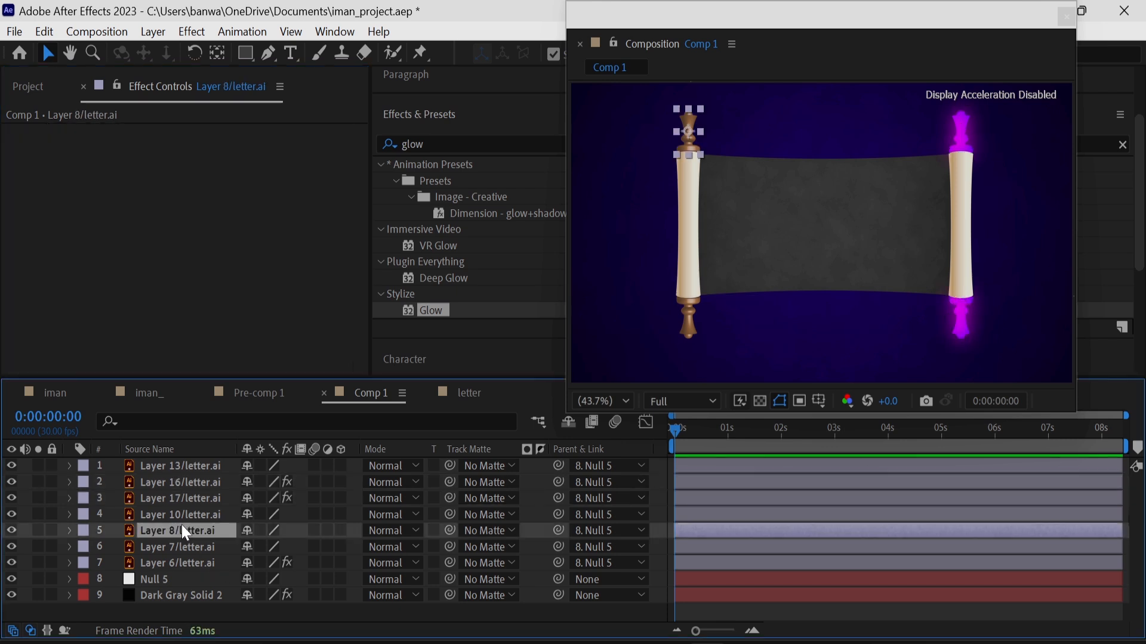
key(ctrl+v)
click(193, 548)
key(ctrl+v)
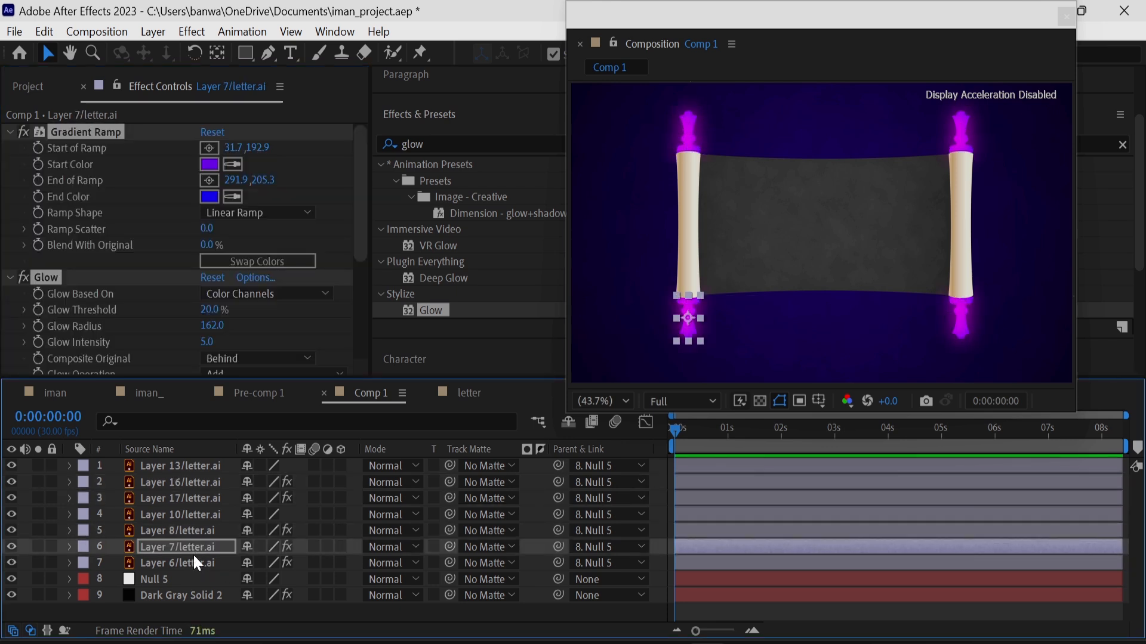
Copy the Fractal Noise and Tint effects from Layer 6 to the two roller layers, Layer 13 and Layer 10.
click(193, 561)
click(173, 449)
click(174, 464)
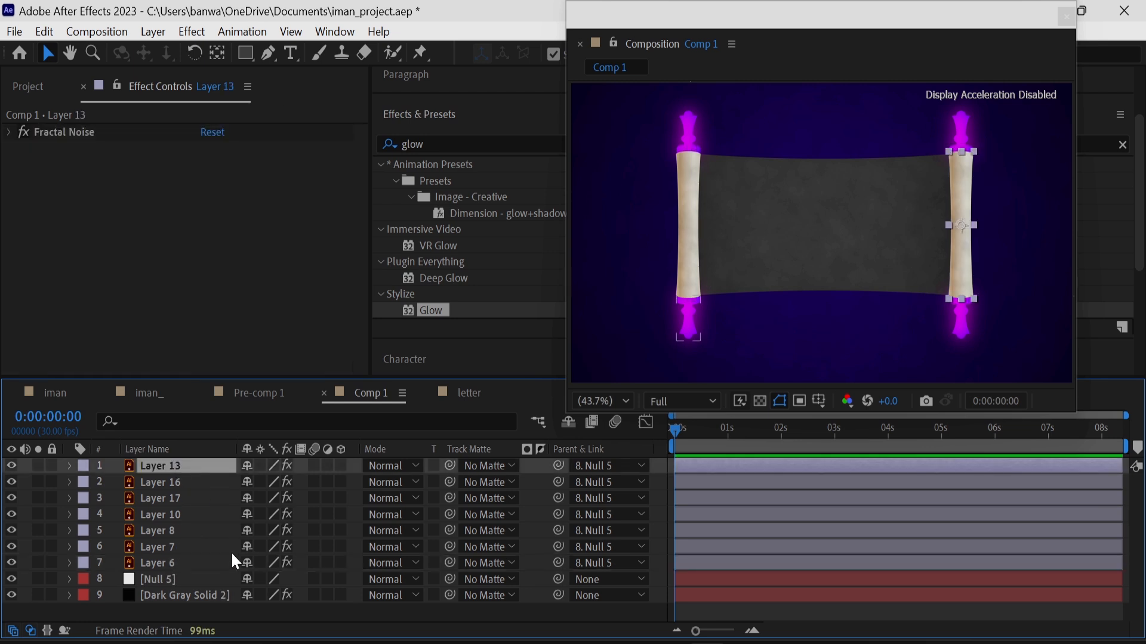
click(191, 515)
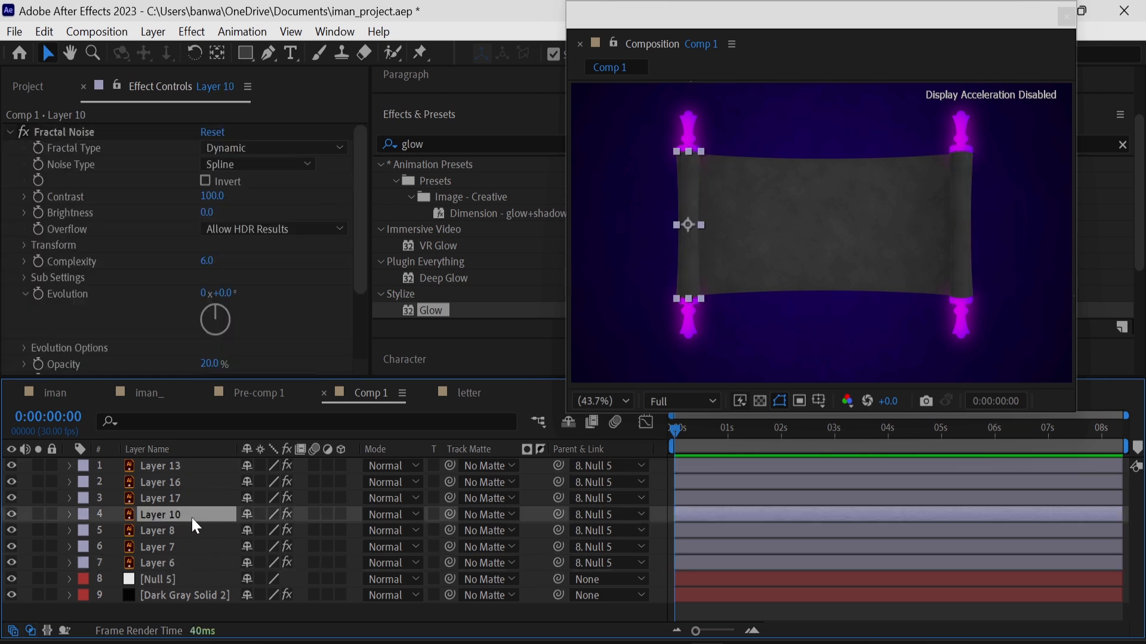
Apply the CC Vignette effect to Layer 13.
click(427, 145)
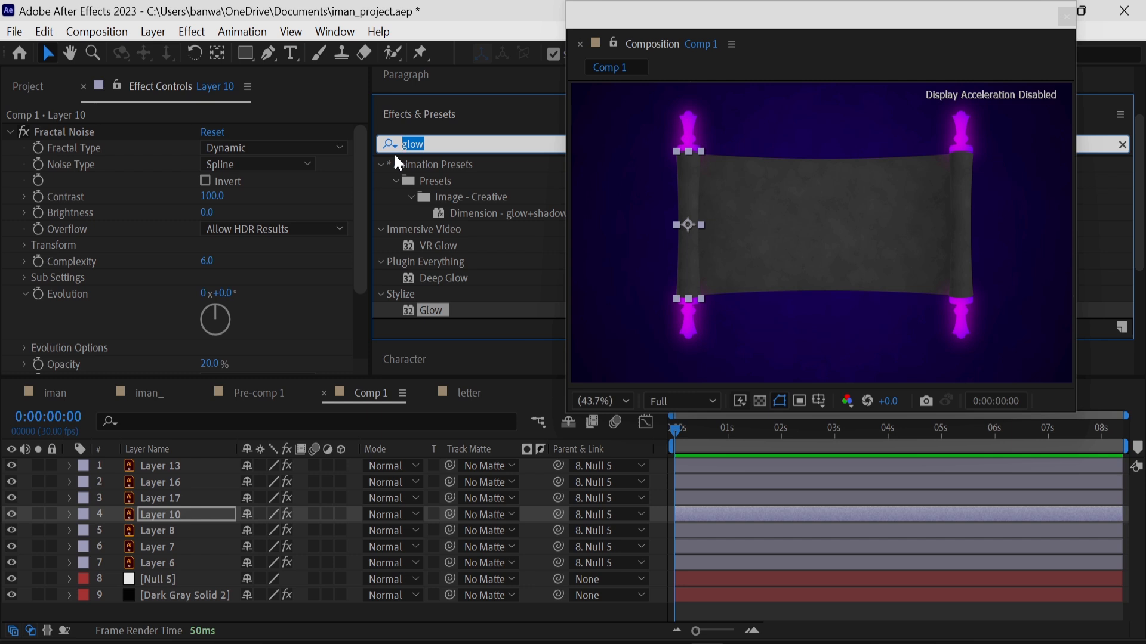
text(vig)
drag(442, 262, 210, 465)
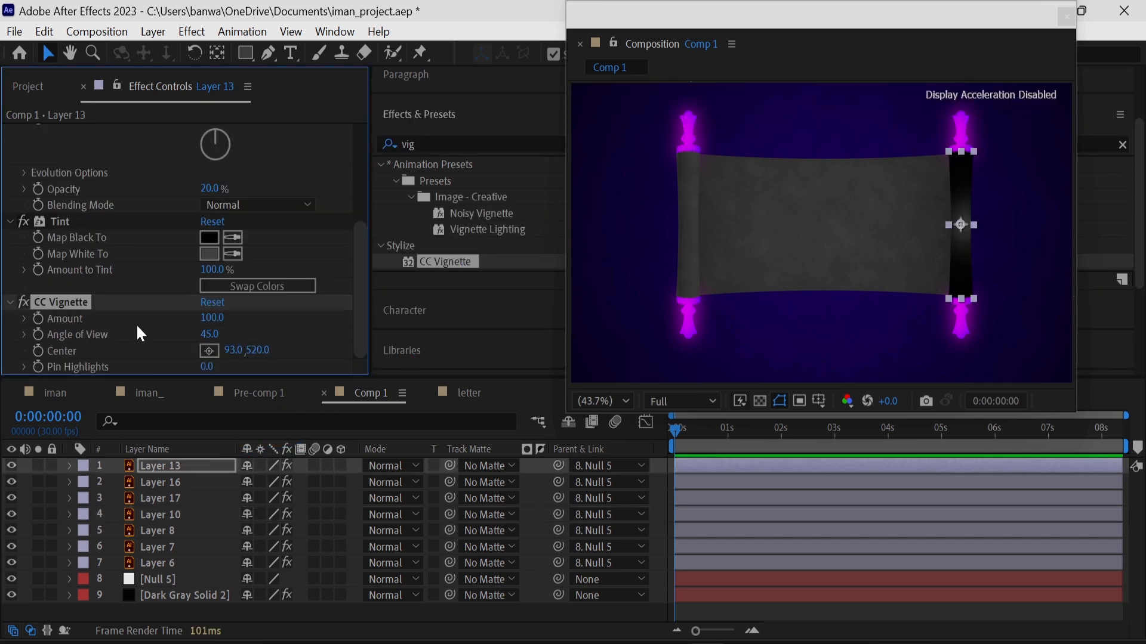
Map Layer 13's Tint white to a lighter gray and set its CC Vignette to amount 48 and angle of view 38.1.
click(208, 255)
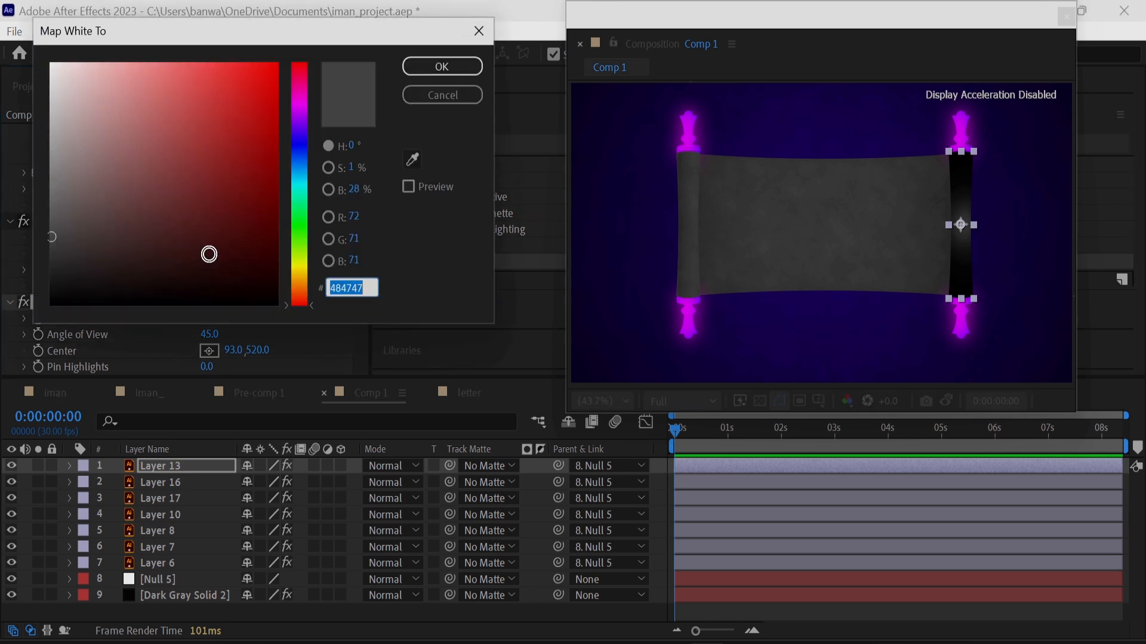
click(53, 211)
drag(53, 212, 50, 190)
click(418, 69)
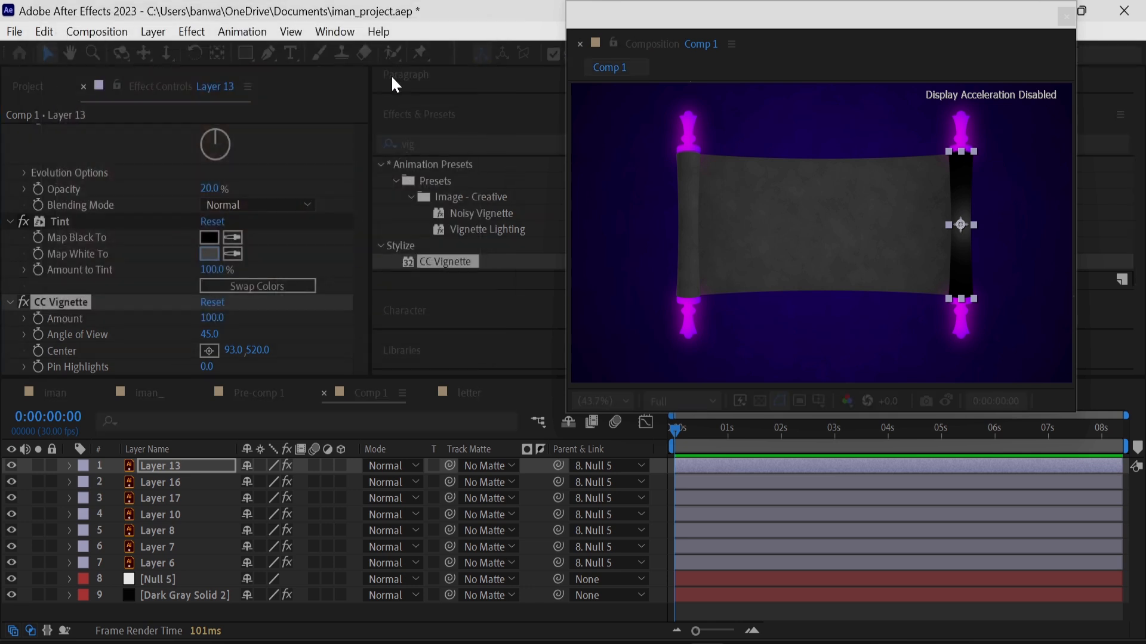
drag(194, 341, 159, 334)
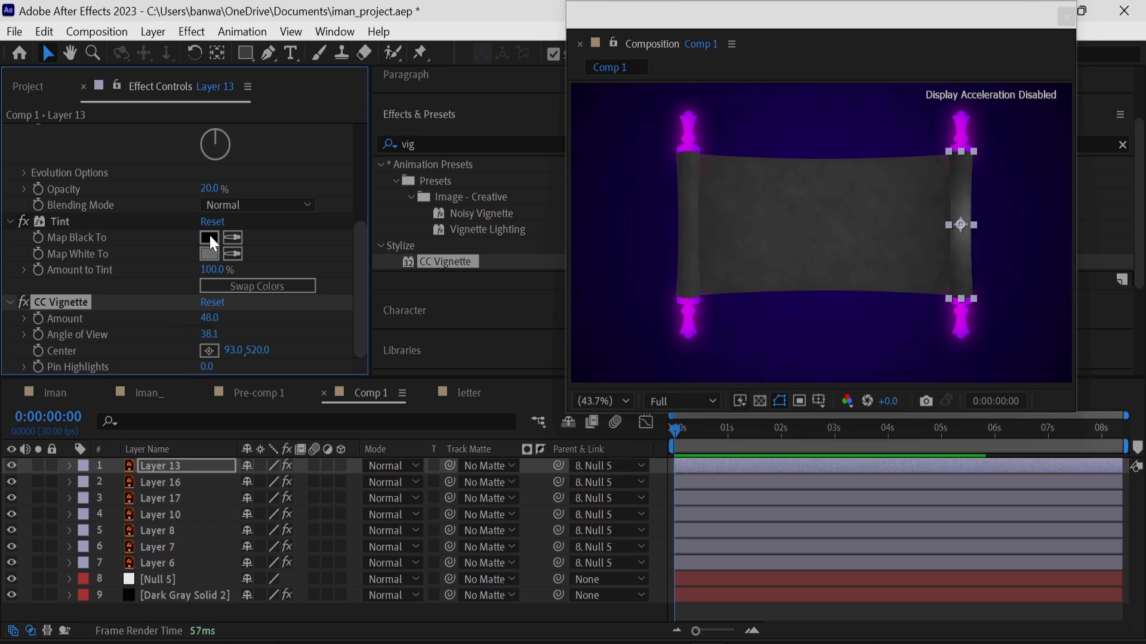
Map the black of Layer 13's Tint effect to dark gray 222222.
click(209, 237)
click(50, 272)
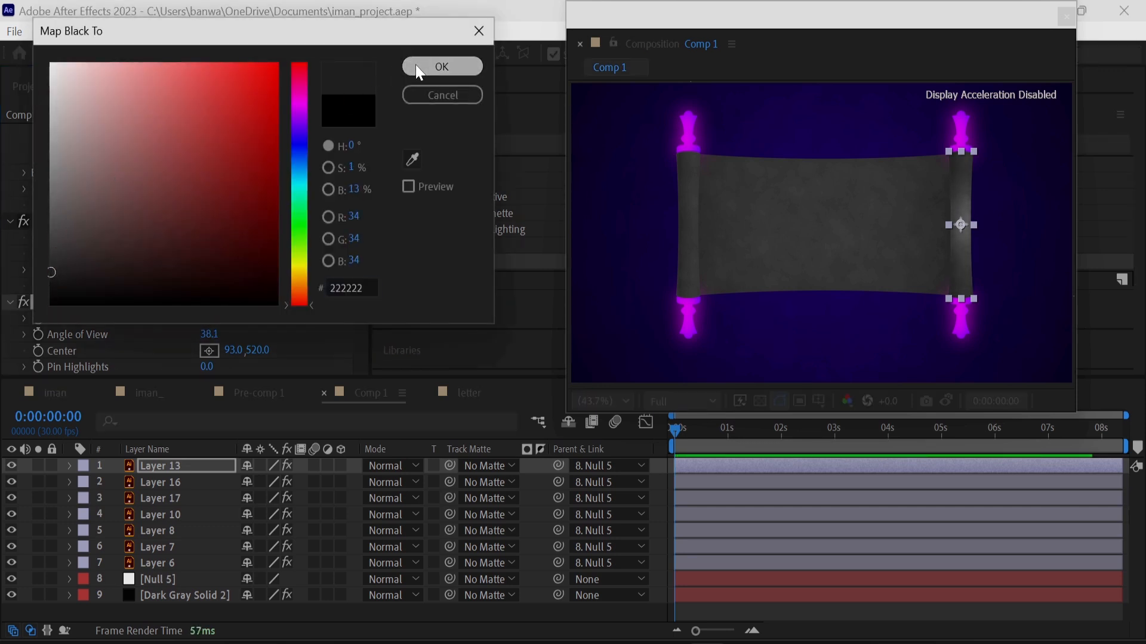
click(411, 66)
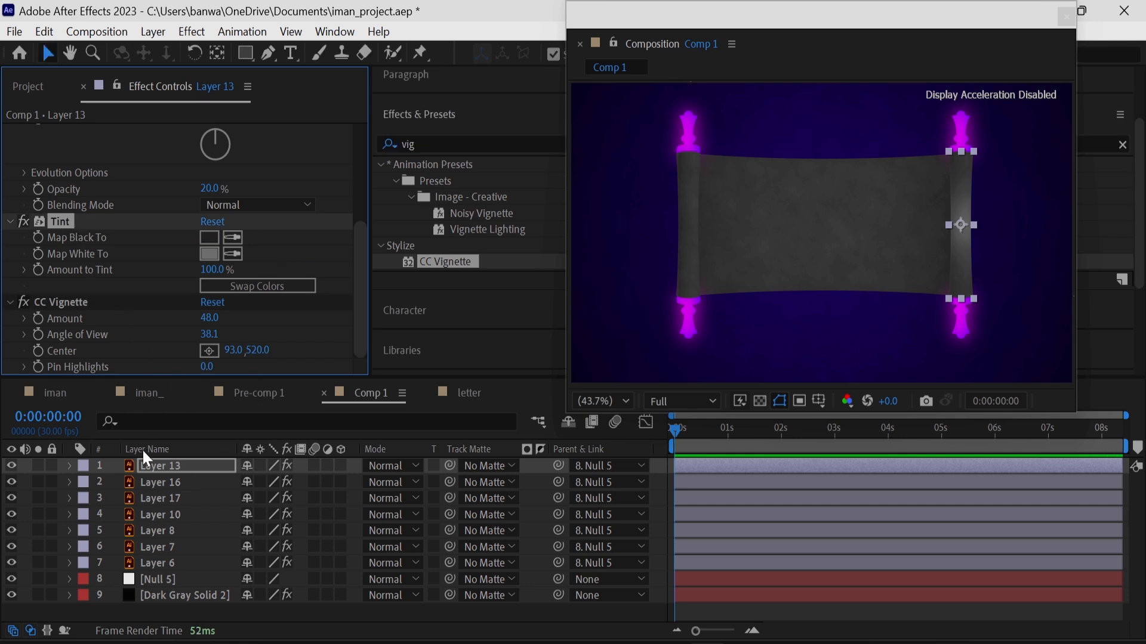
Copy Layer 13's adjusted Tint and CC Vignette effects to Layer 10 so both rollers match.
click(179, 514)
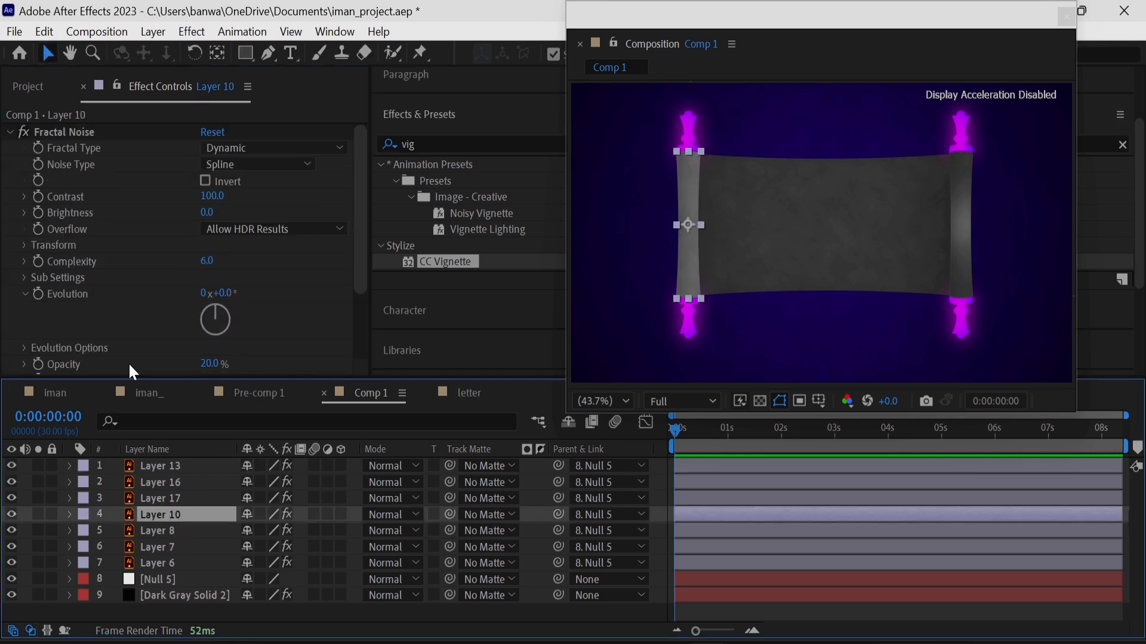
scroll(106, 287, down, 3)
scroll(106, 288, up, 3)
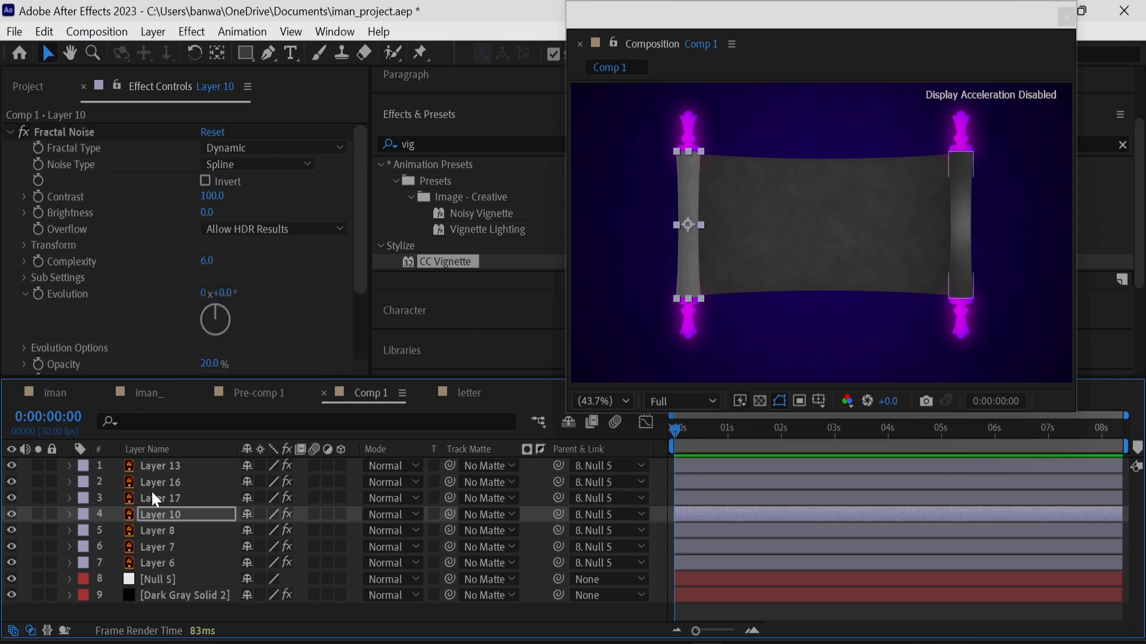
click(199, 465)
click(85, 300)
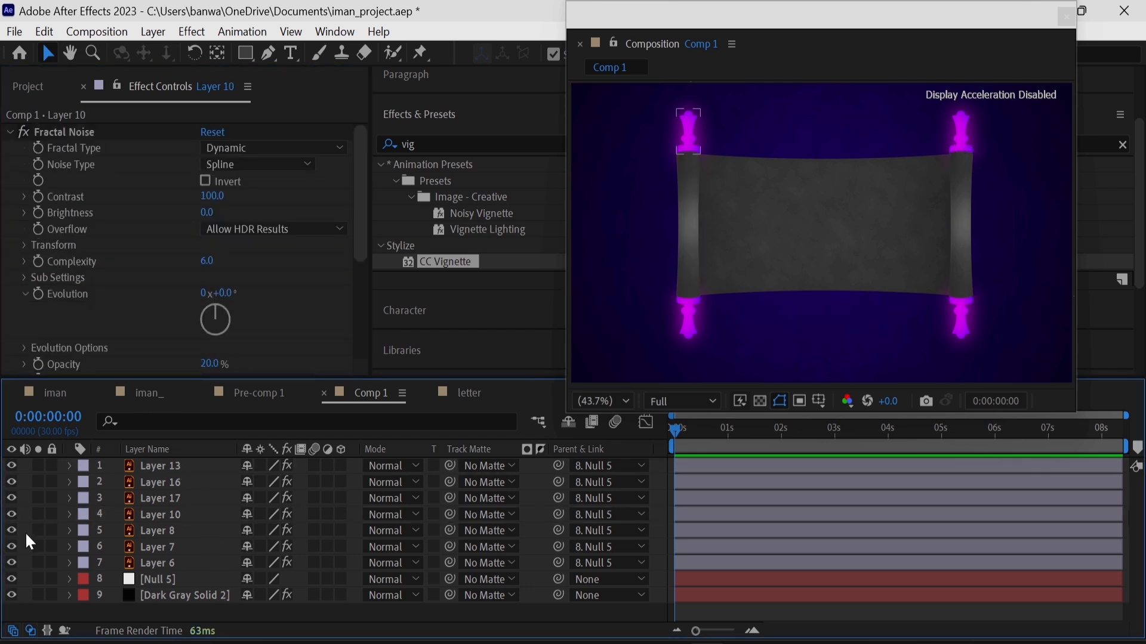
Add the map image from the project as the topmost layer of Comp 1 and scale it to 43%.
click(28, 86)
drag(85, 280, 160, 461)
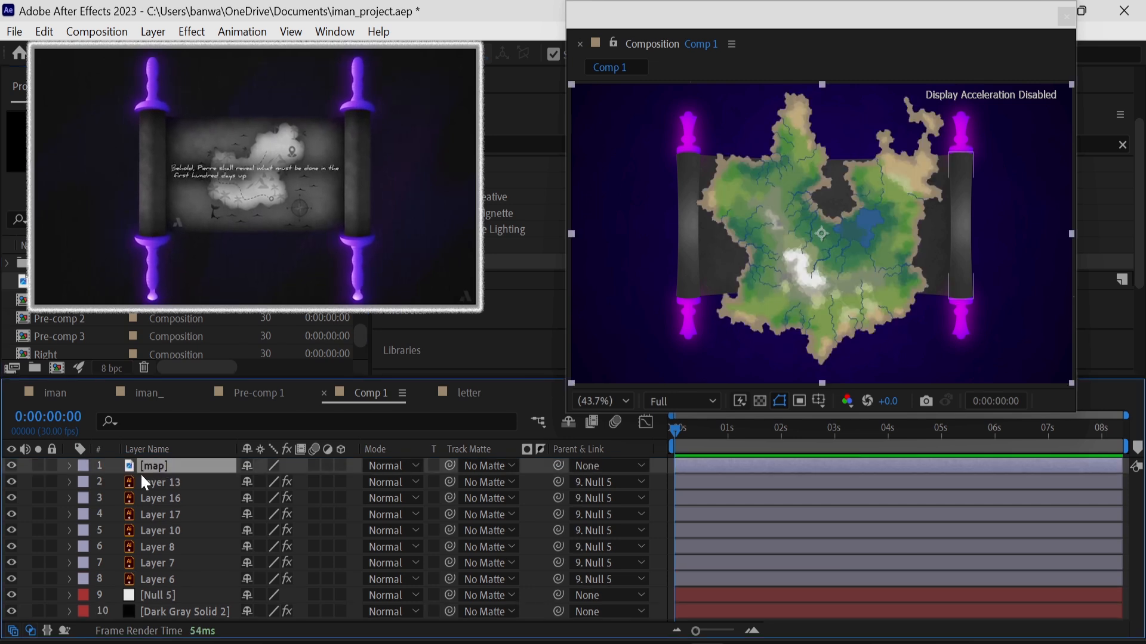
key(s)
drag(269, 482, 231, 497)
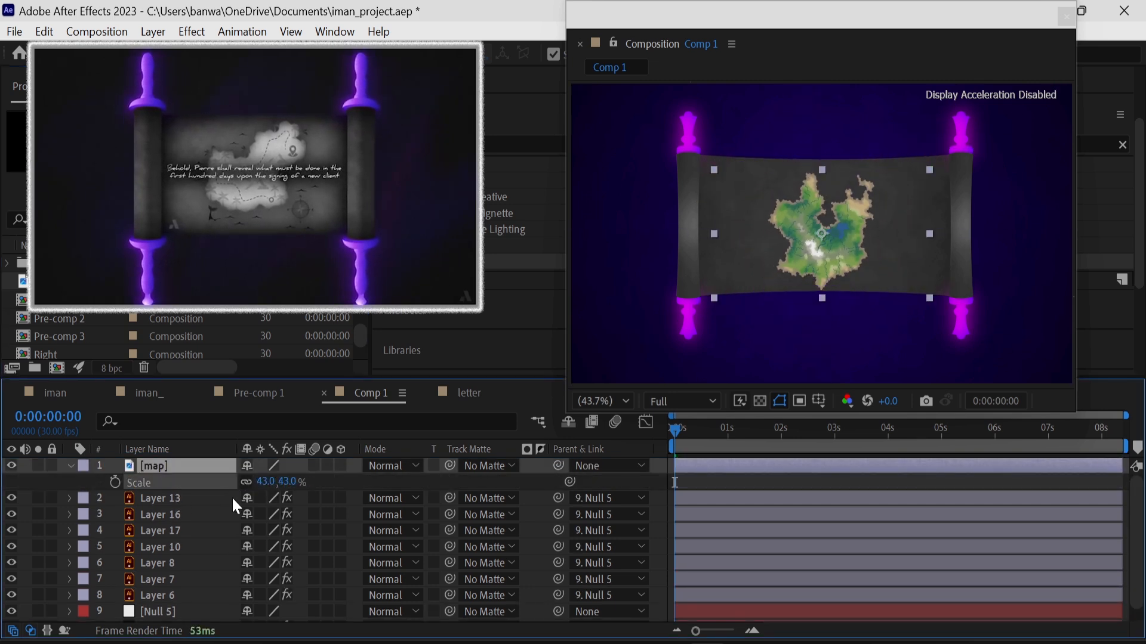
Rotate the map layer clockwise and set its position to 960, 535 on the parchment.
key(r)
drag(266, 480, 310, 468)
key(p)
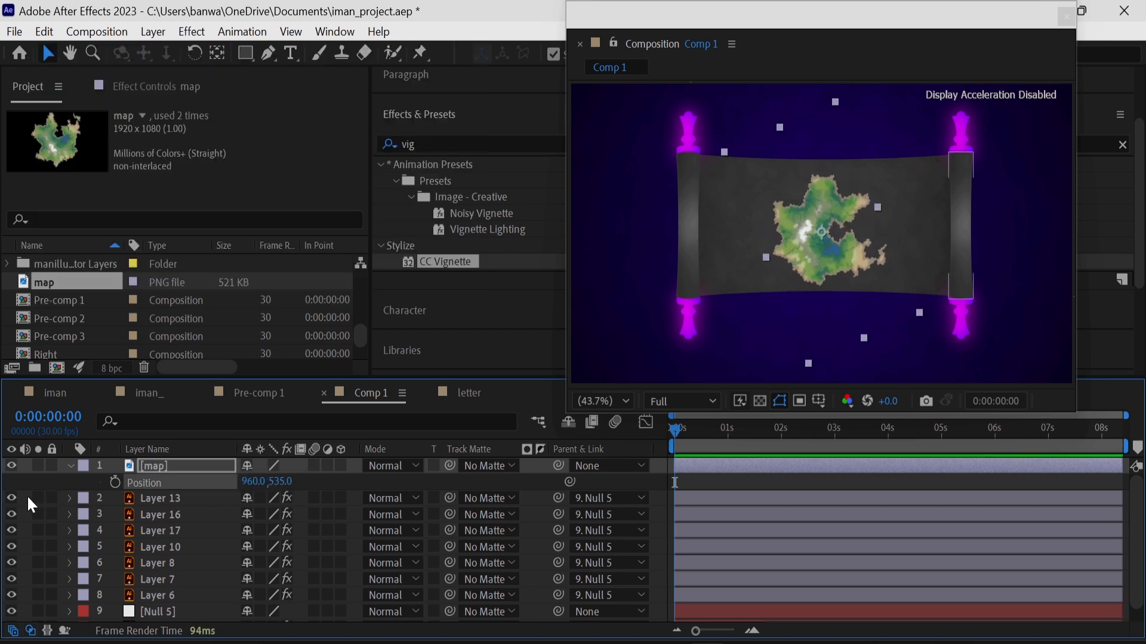
Apply the Fill effect to the map layer and set its color to mid-gray 767676.
click(430, 144)
text(fill)
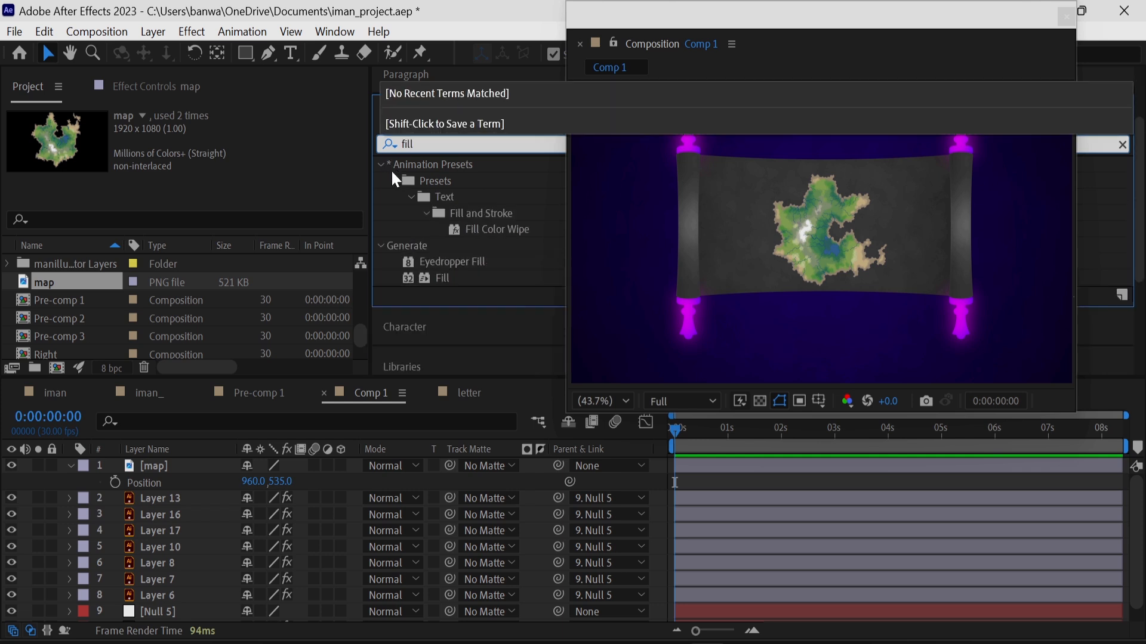
drag(446, 288, 214, 475)
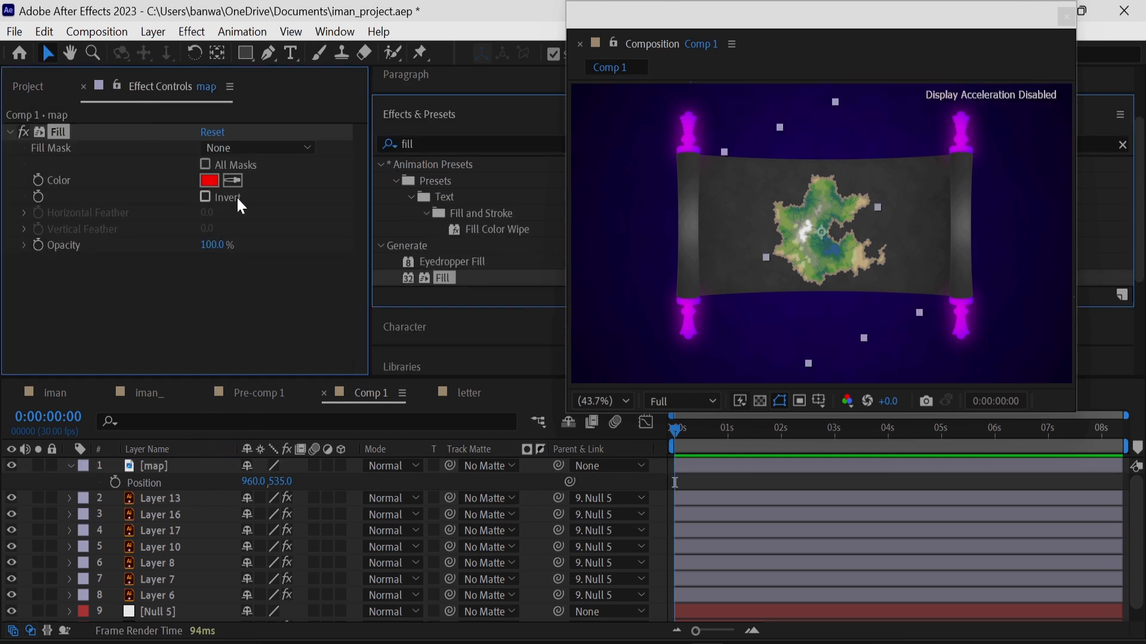
click(233, 180)
click(753, 222)
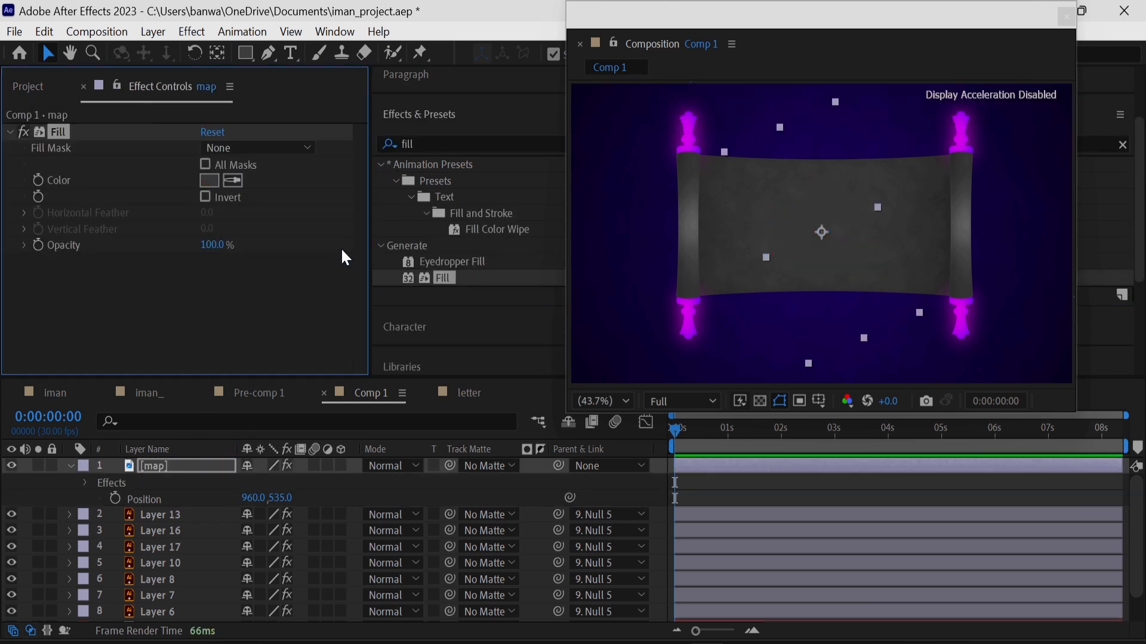
click(209, 180)
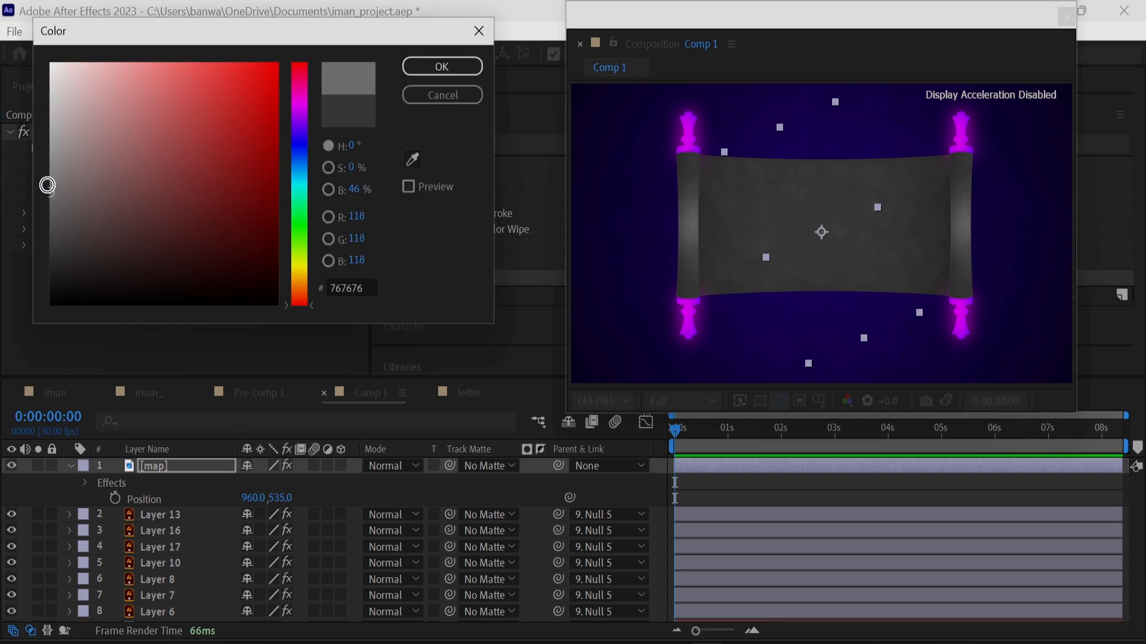
click(441, 67)
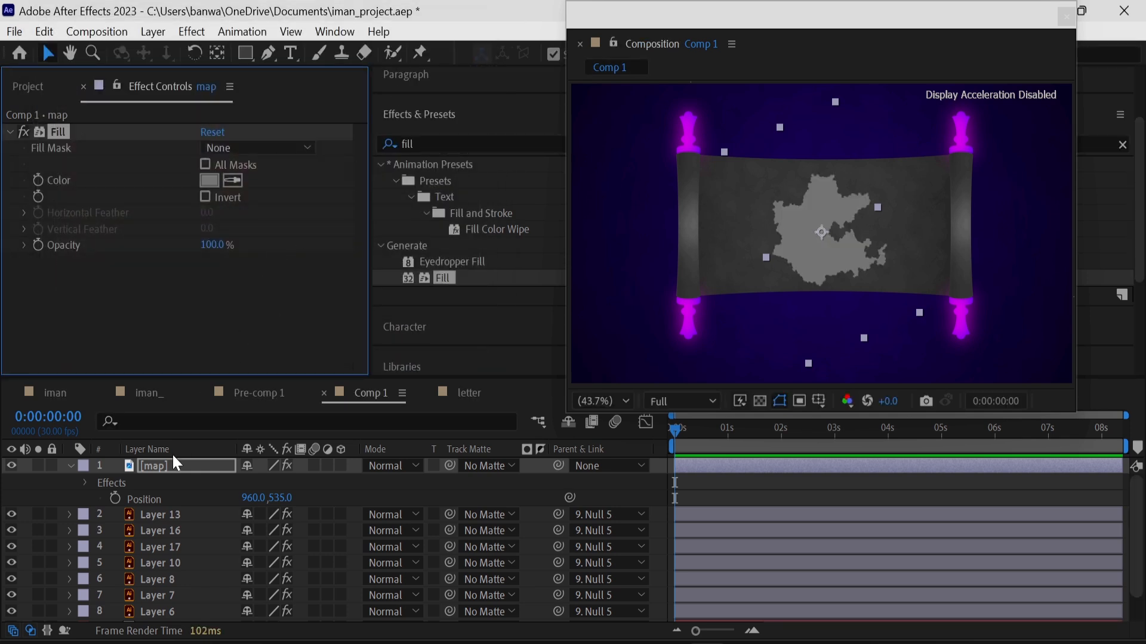
Add the tree image from the project as the topmost layer of Comp 1, shrink it and set its position to 960, 601.
scroll(73, 284, up, 3)
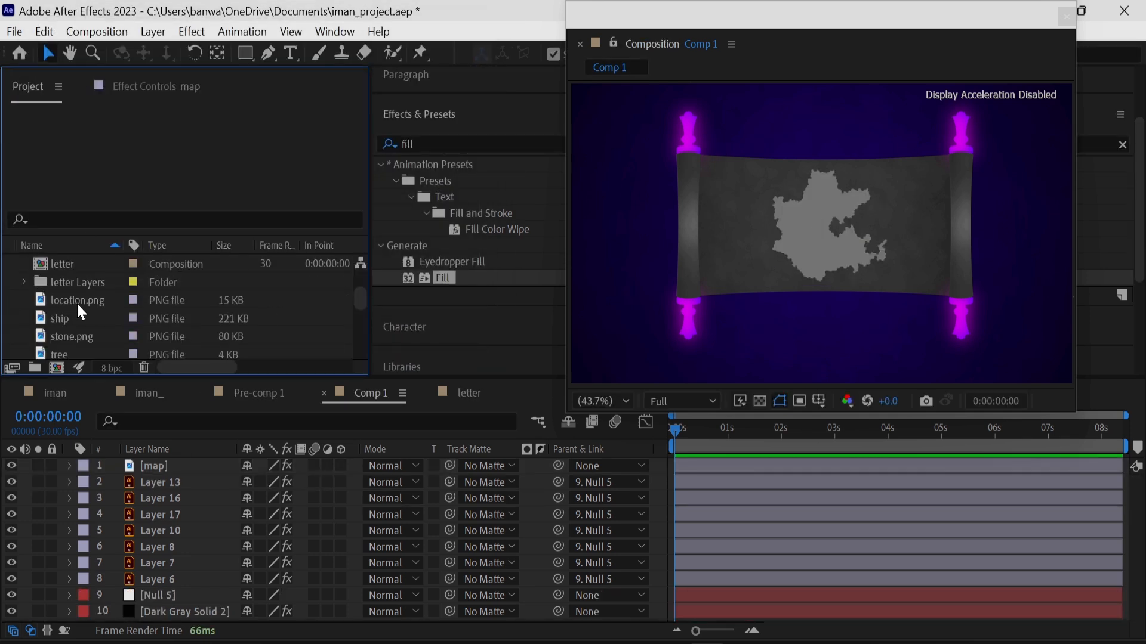
scroll(76, 302, down, 2)
drag(78, 297, 152, 464)
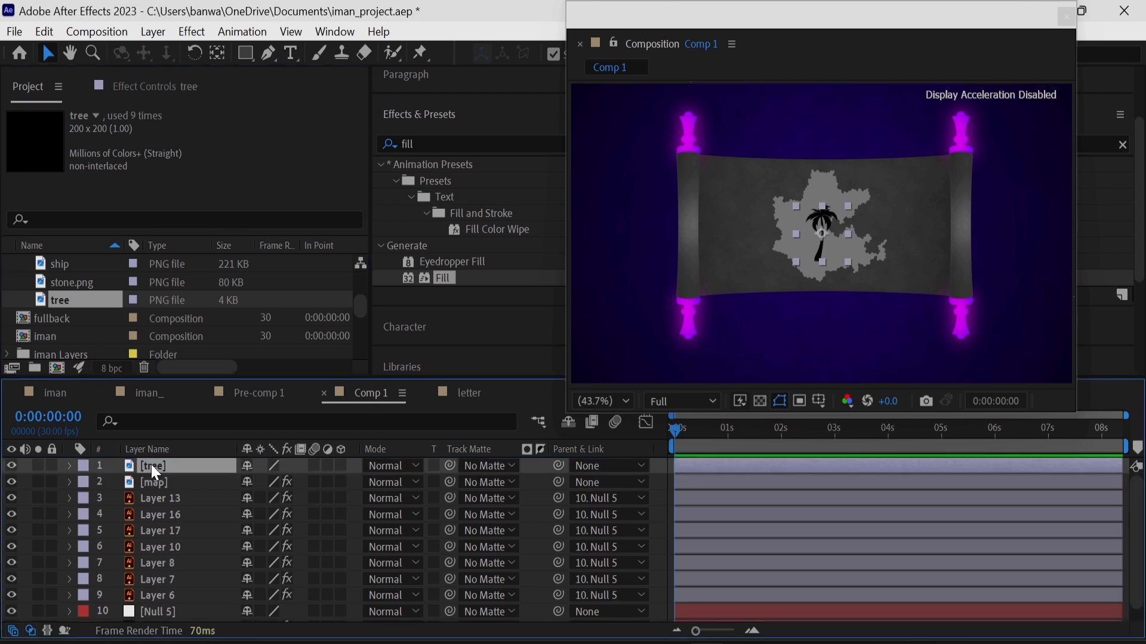
key(s)
drag(270, 482, 337, 488)
key(p)
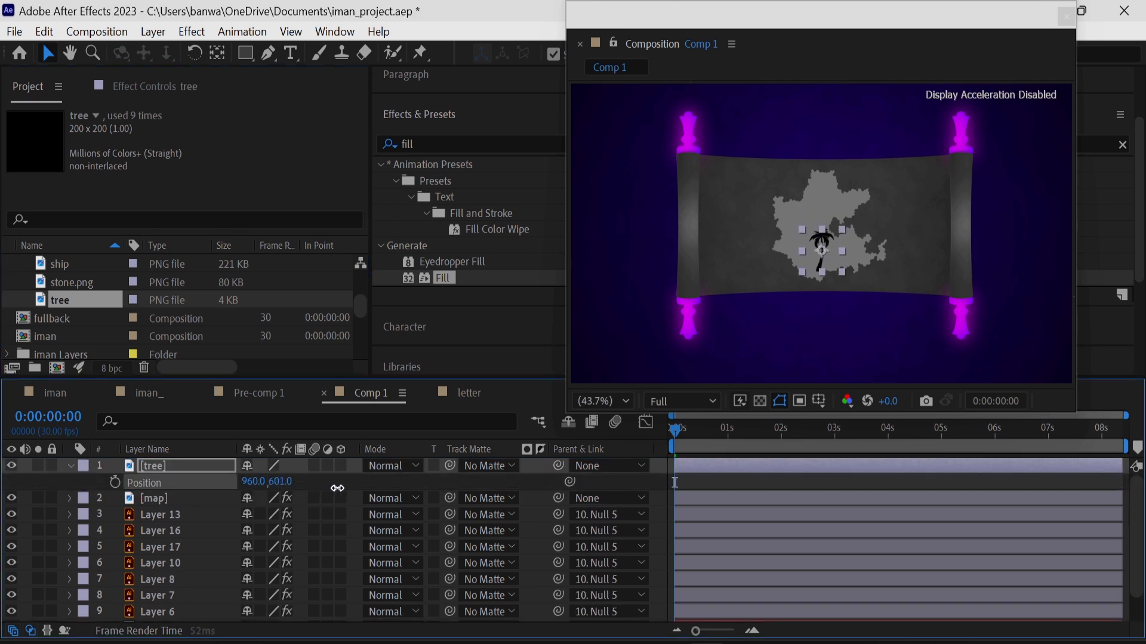
Use the map as the tree layer's track matte and place the tree at 50% scale and position 960, 661.
click(486, 466)
click(495, 243)
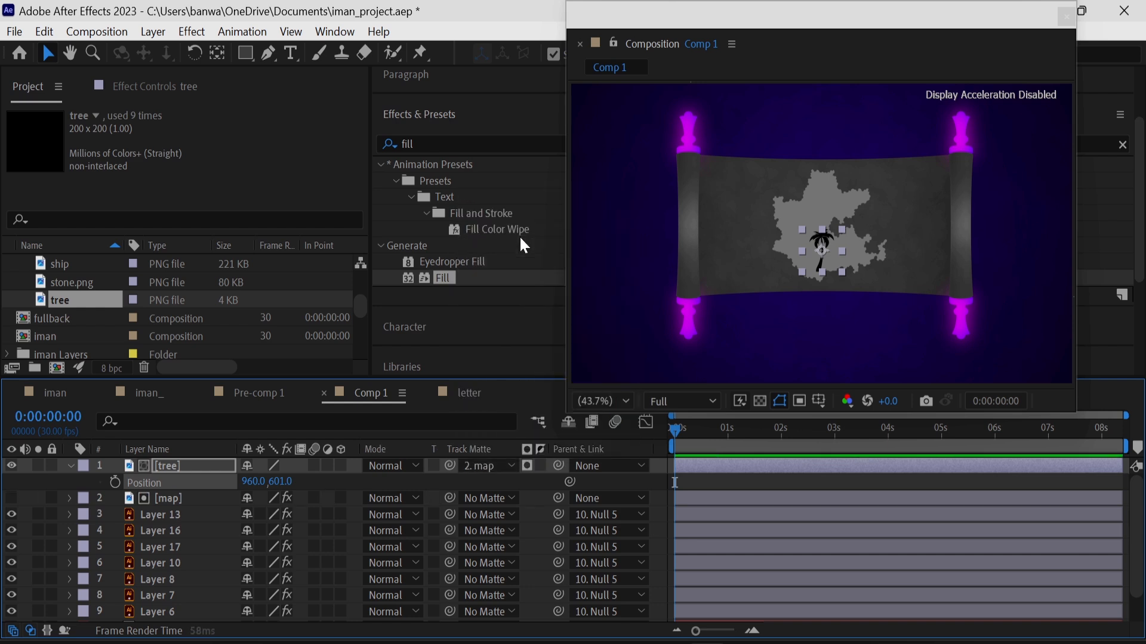
key(s)
click(264, 483)
text(50)
key(Return)
key(p)
drag(280, 483, 321, 494)
click(223, 466)
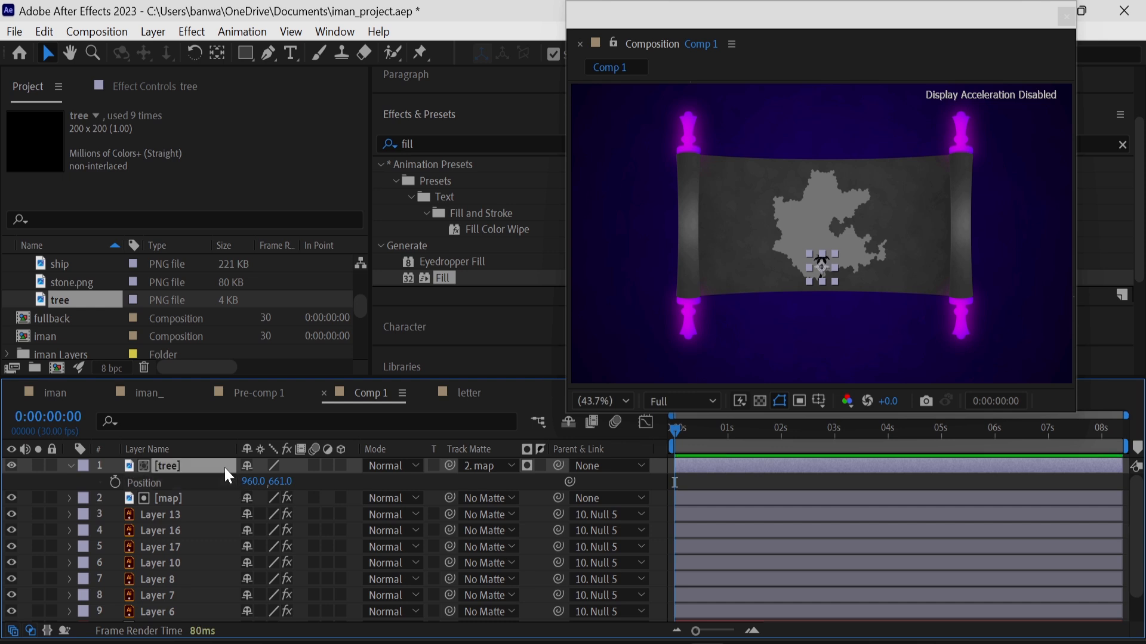
click(26, 477)
Add stone.png from the project as the topmost layer, scale it to 20% and set its position to 938, 505.
drag(73, 281, 182, 461)
key(s)
click(266, 483)
text(20)
key(Return)
key(p)
drag(277, 482, 233, 485)
key(s)
key(p)
click(27, 500)
Add the ship image from the project as the topmost layer and scale it to 3%.
drag(94, 270, 187, 459)
key(s)
click(270, 482)
text(20)
key(Return)
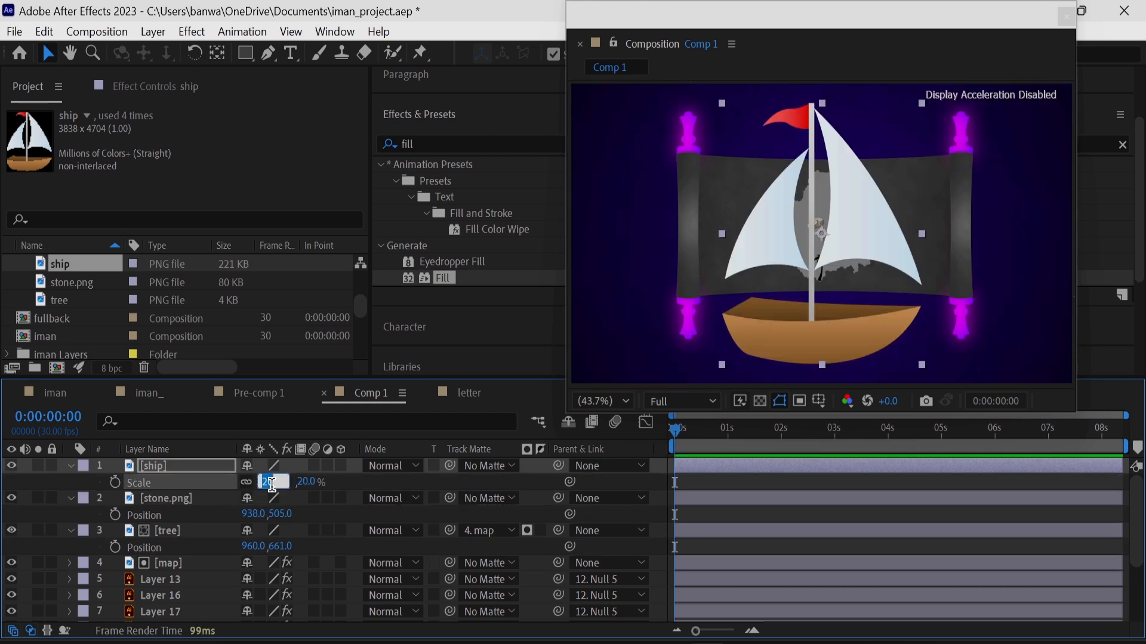
click(271, 482)
text(3)
key(Return)
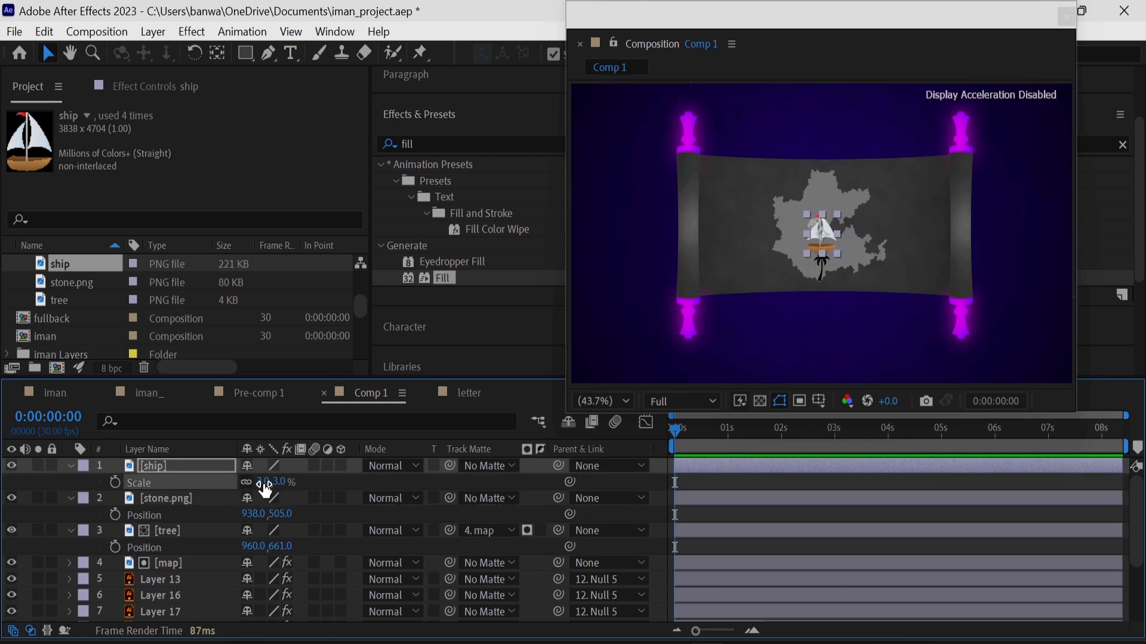
Apply the Tritone effect to the ship layer and set its Highlights color to light gray.
click(423, 142)
text(tritone)
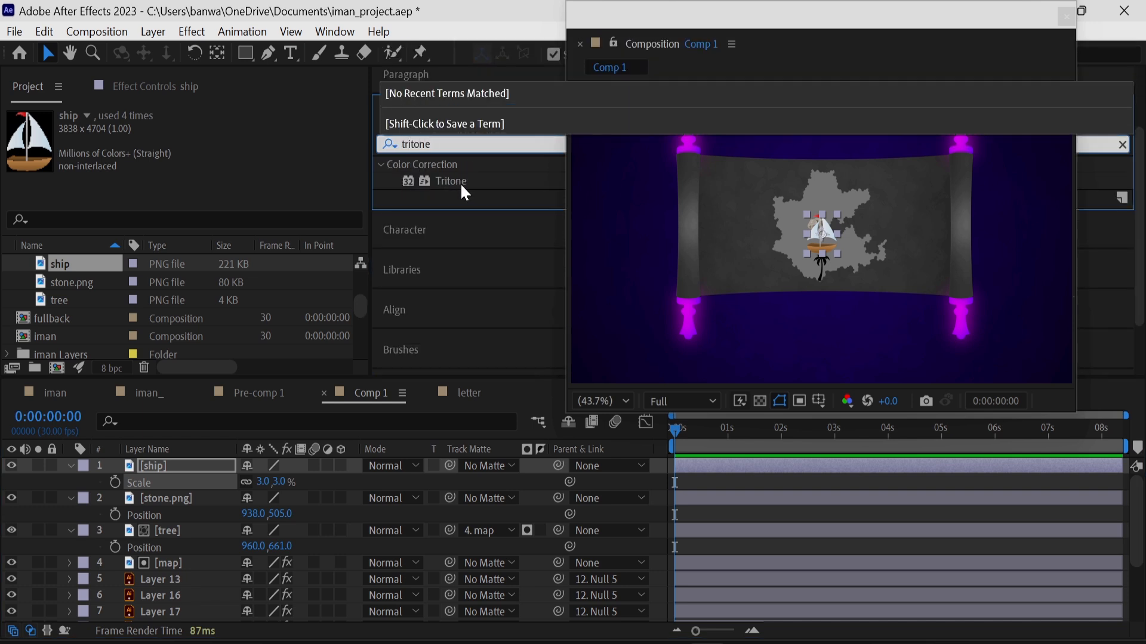
drag(464, 193, 220, 475)
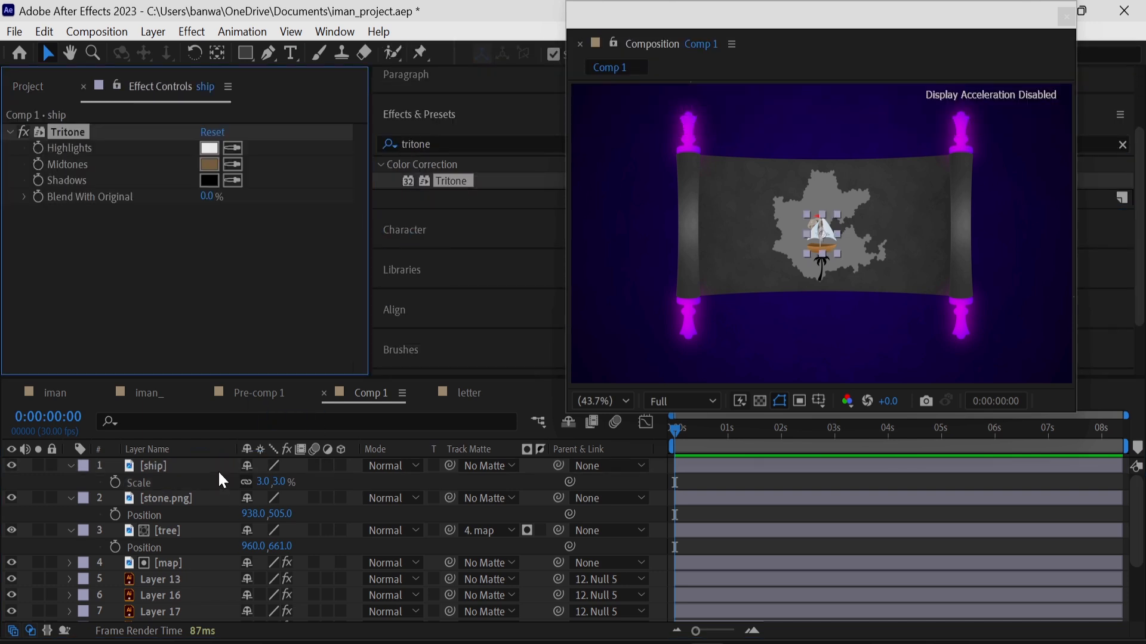
click(209, 148)
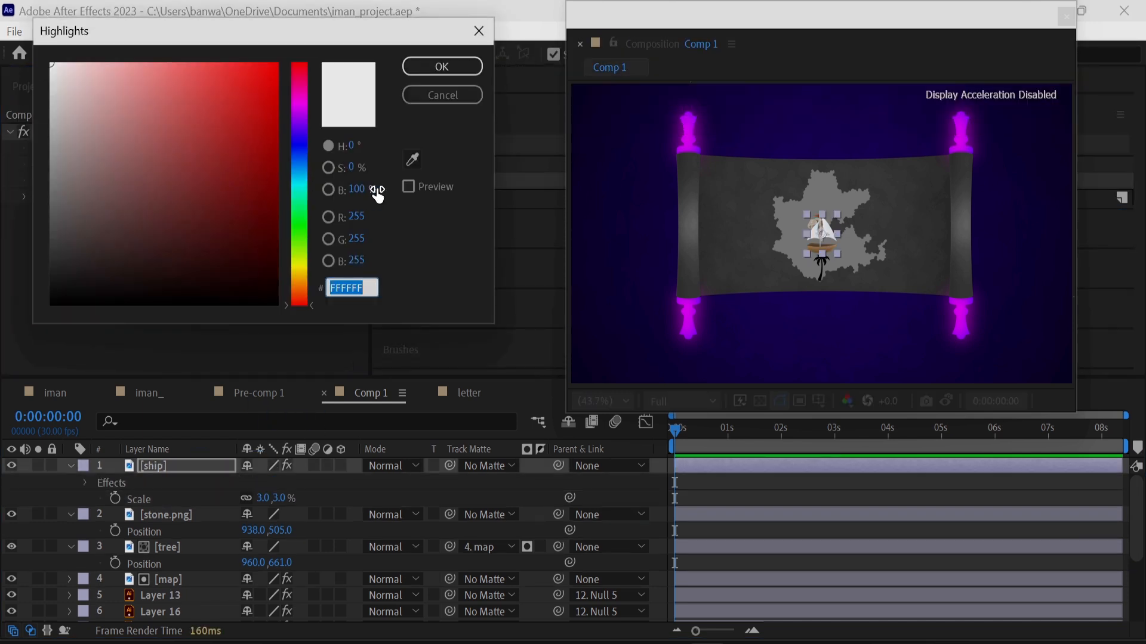
click(424, 71)
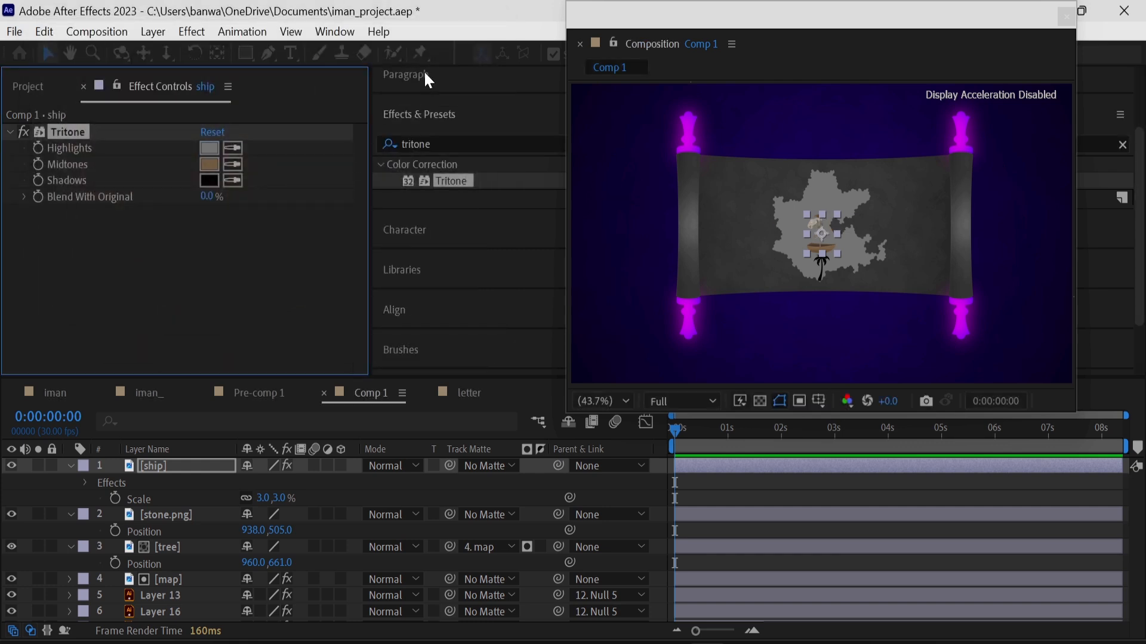
click(216, 150)
click(47, 127)
click(420, 70)
Scale the ship layer to 1% and adjust its vertical position on the map.
click(71, 466)
key(s)
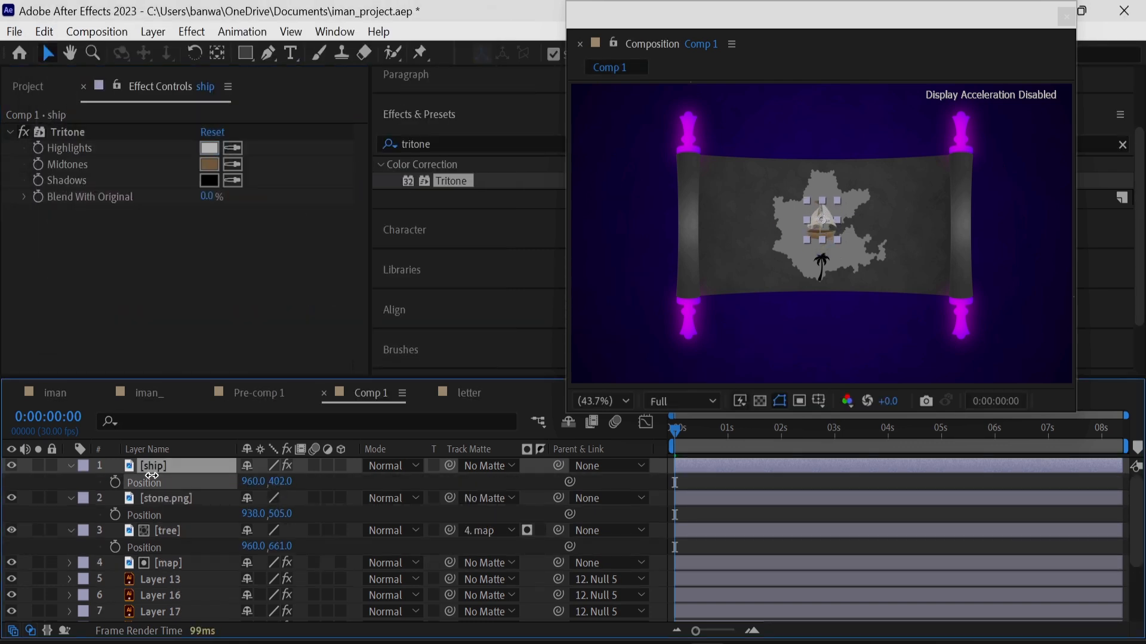
click(261, 484)
text(1)
key(Return)
key(p)
drag(280, 483, 285, 484)
click(27, 502)
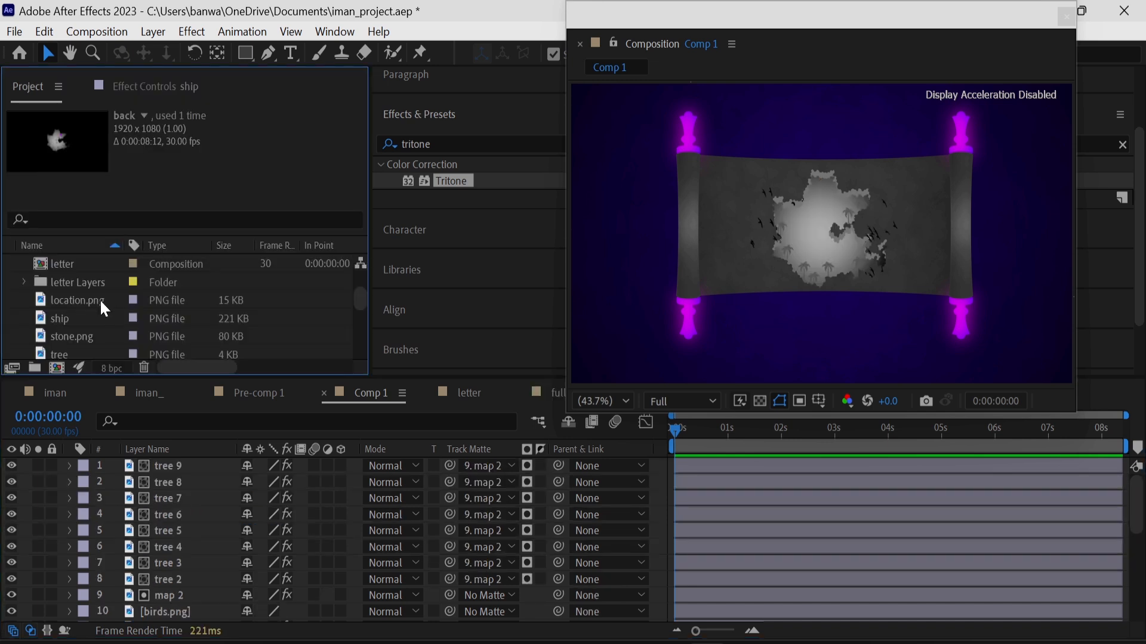
Add location.png from the project as the topmost layer, scale it to 8% and set its position to 1022, 426.
drag(99, 299, 180, 486)
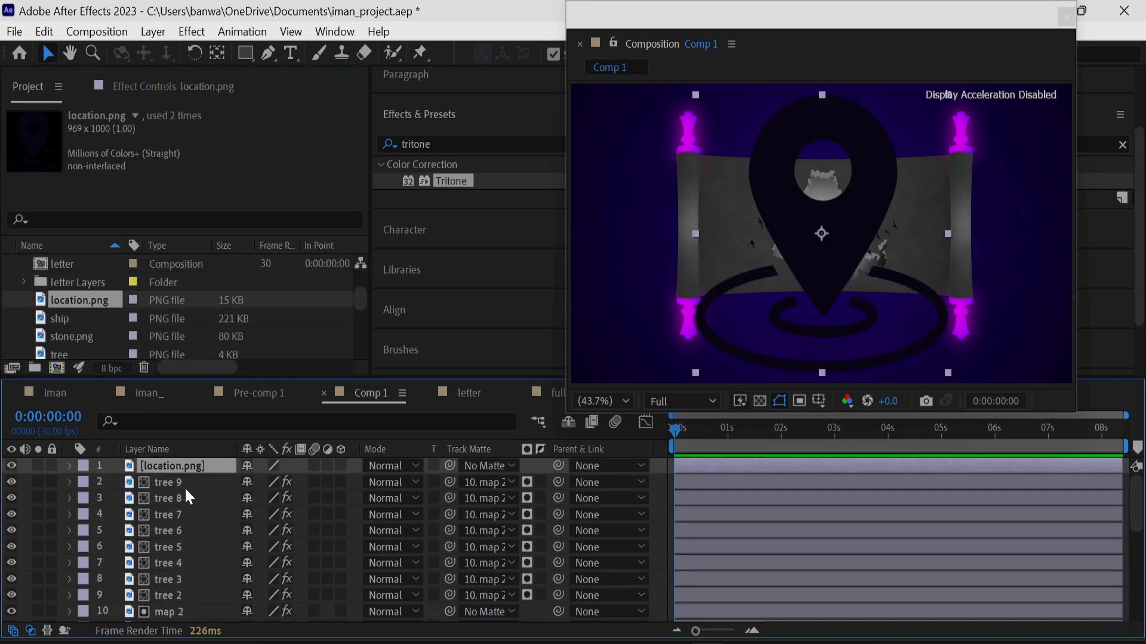
key(s)
click(269, 482)
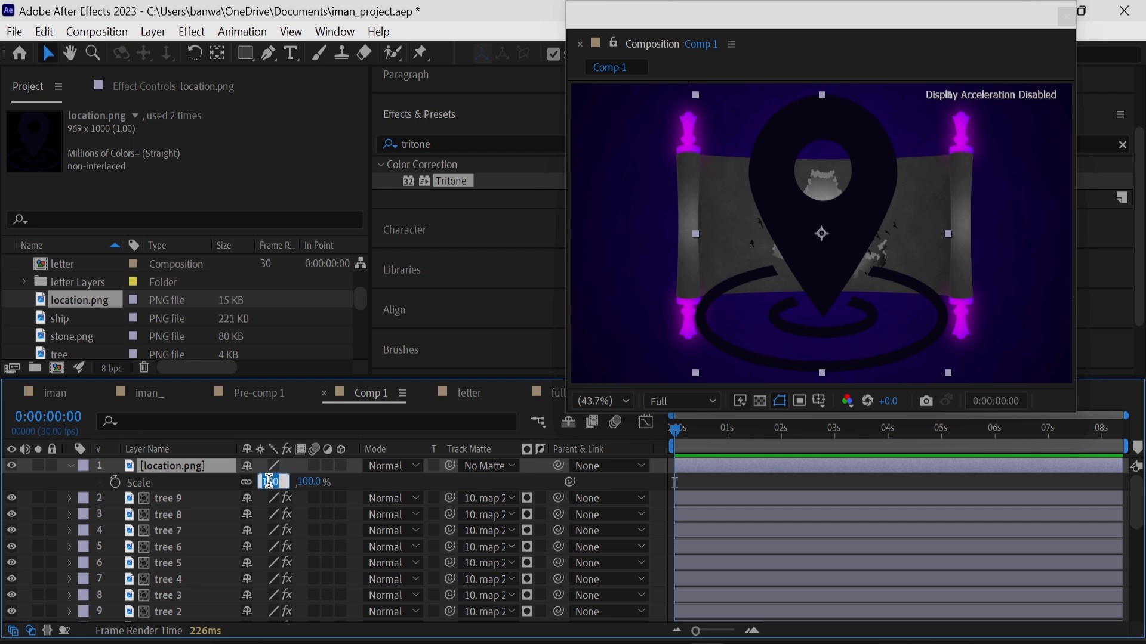
text(8)
key(Return)
key(p)
drag(254, 482, 183, 489)
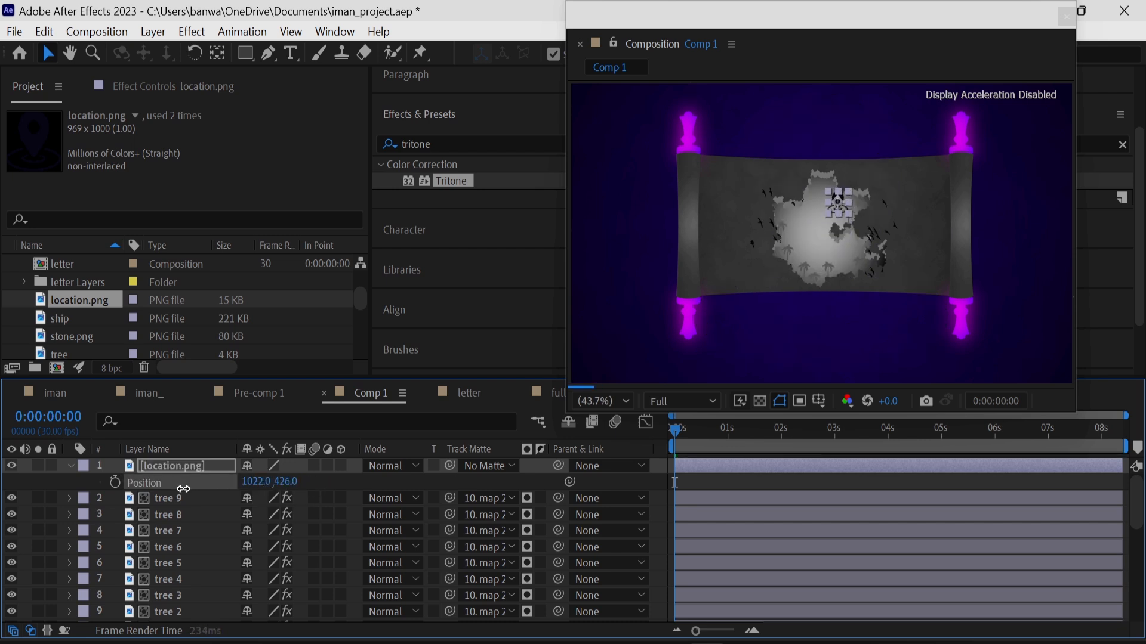
key(F2)
Draw a small circle on the lower part of the map with the Ellipse tool and set its stroke width to 3 px.
drag(246, 54, 289, 95)
drag(827, 240, 858, 269)
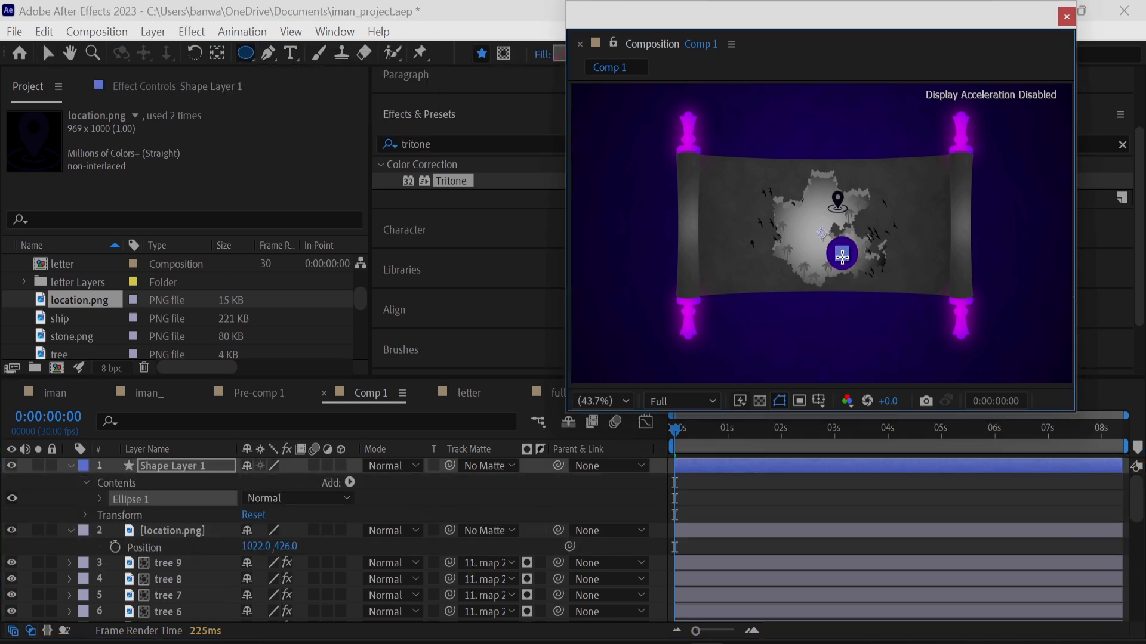
drag(798, 26, 811, 107)
click(668, 55)
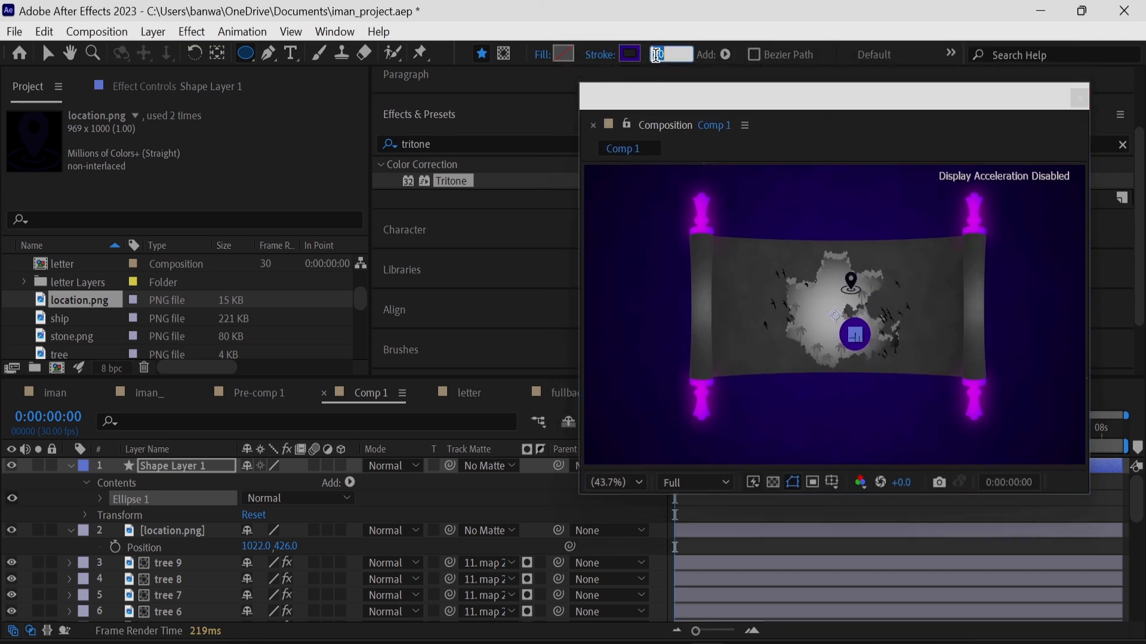
text(3)
key(Return)
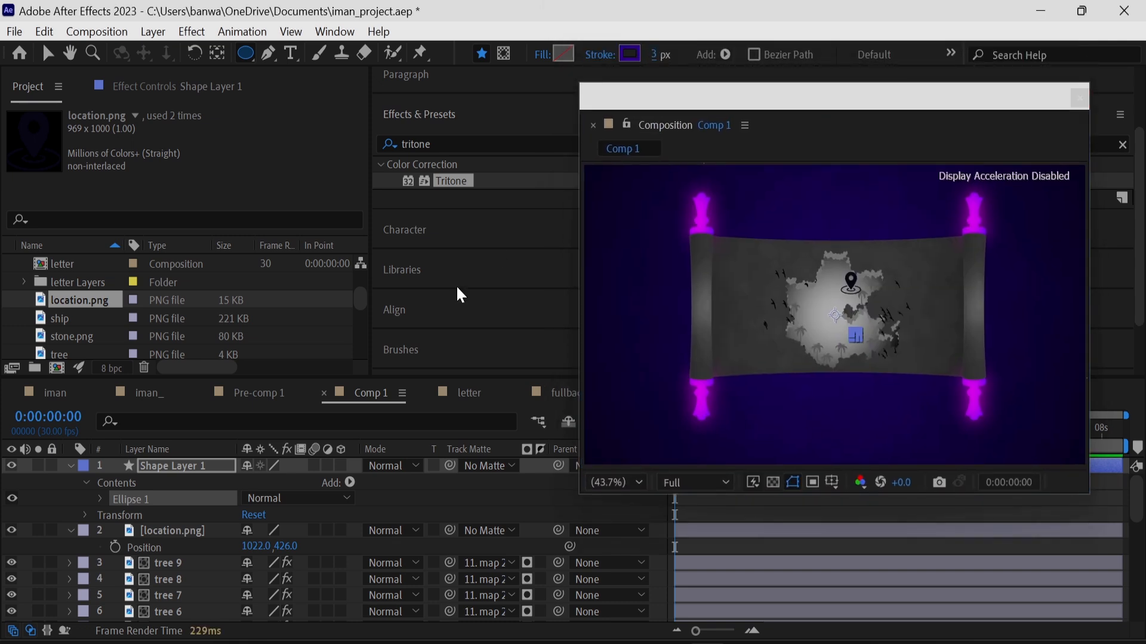
Change the small circle's stroke color to near-white.
click(624, 56)
drag(54, 197, 52, 146)
click(426, 68)
click(29, 529)
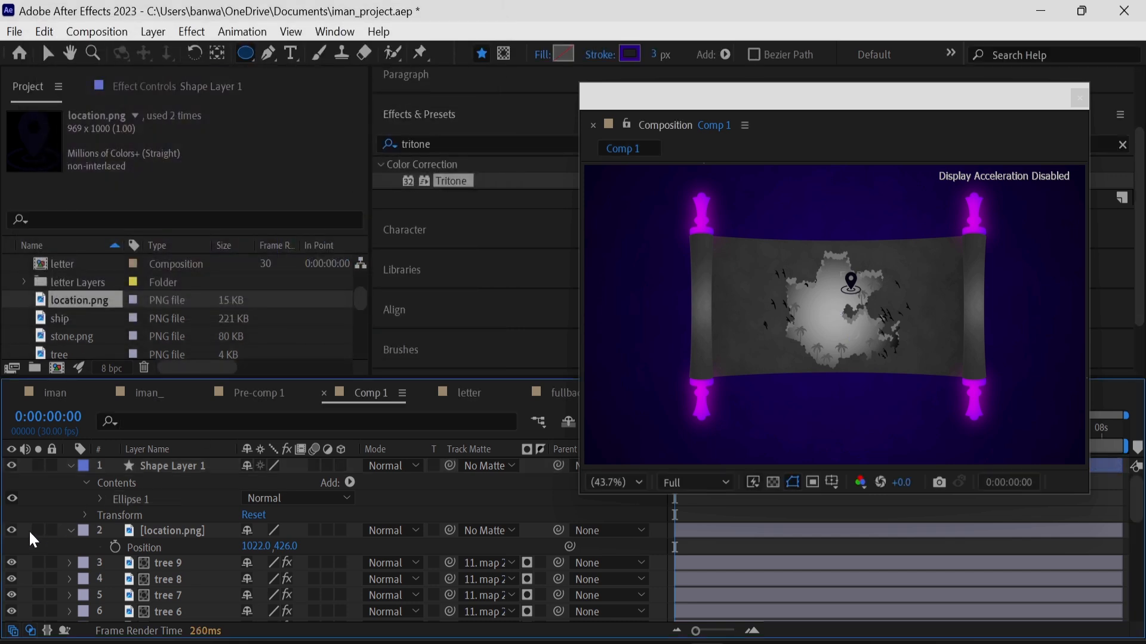
Paste Layer 8's Gradient Ramp and Glow effects onto the location.png layer.
click(180, 502)
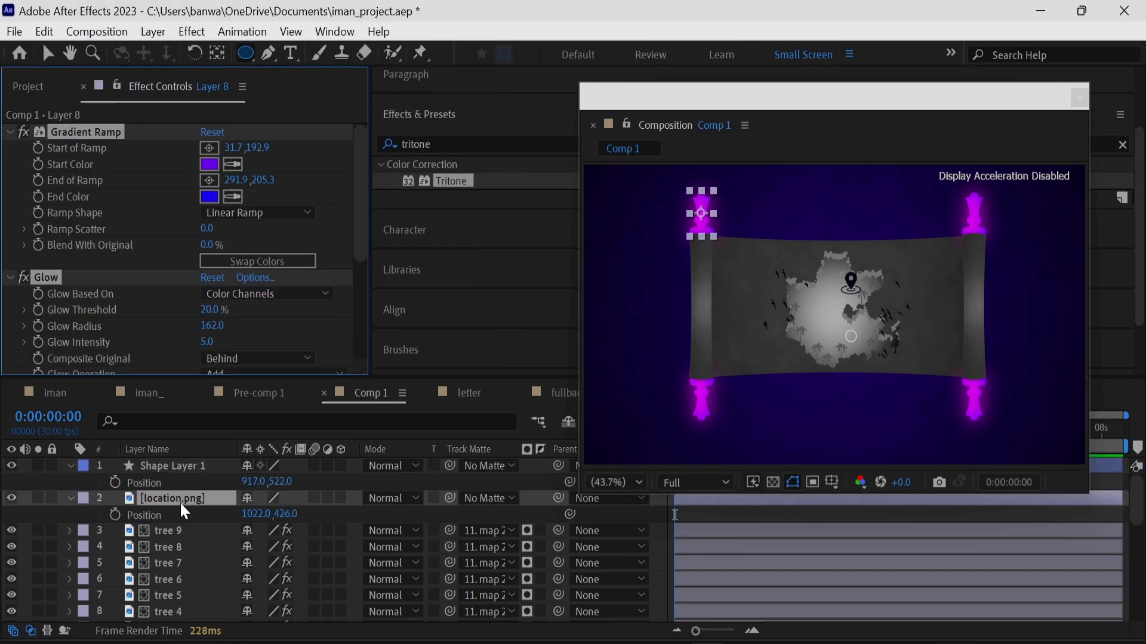
key(ctrl+v)
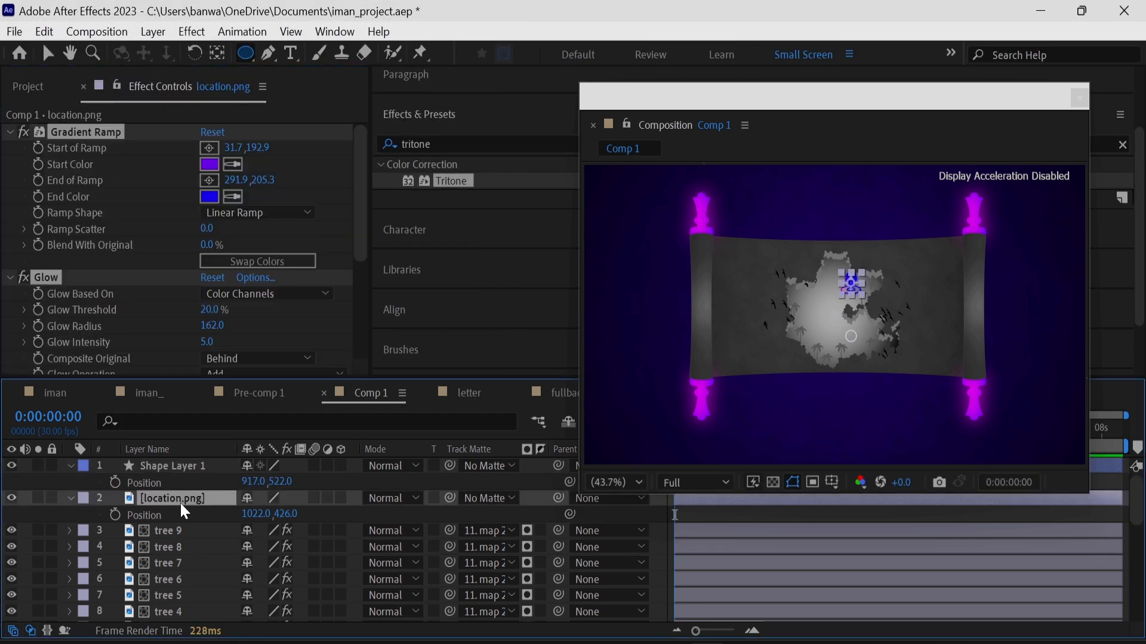
click(27, 465)
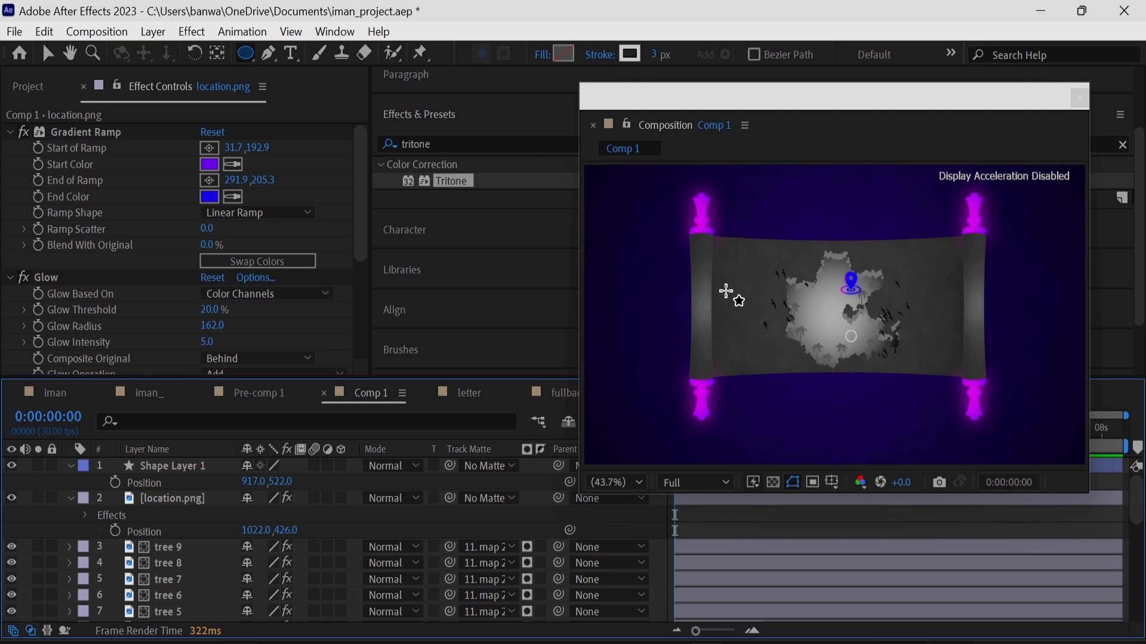
Draw a curved route on the map with the Pen tool, from the small circle up towards the location pin.
key(g)
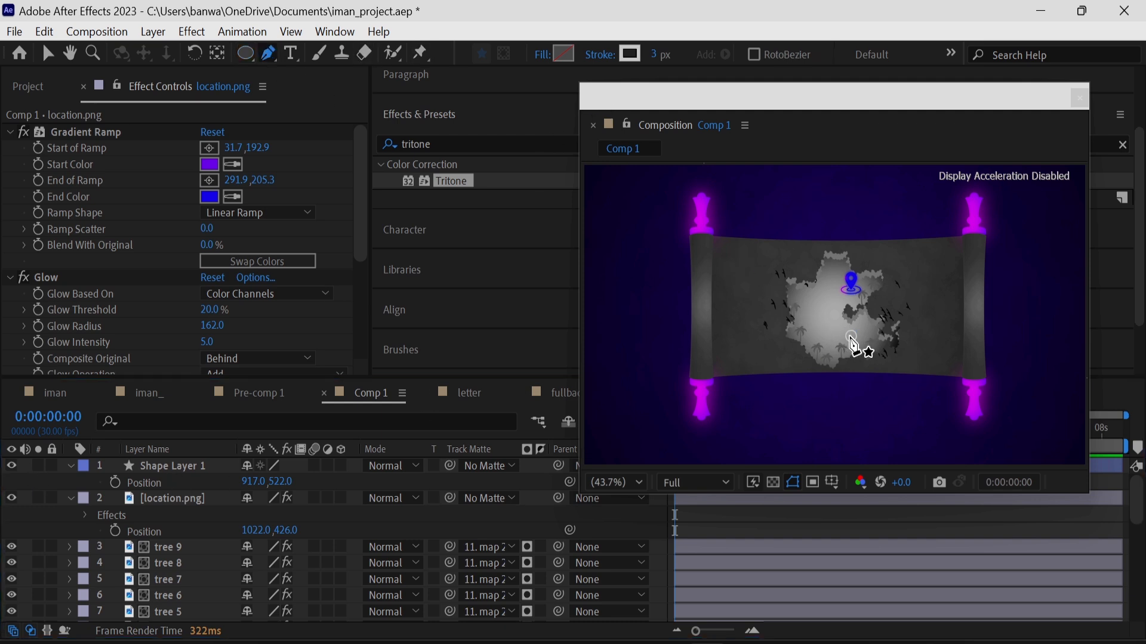
click(851, 336)
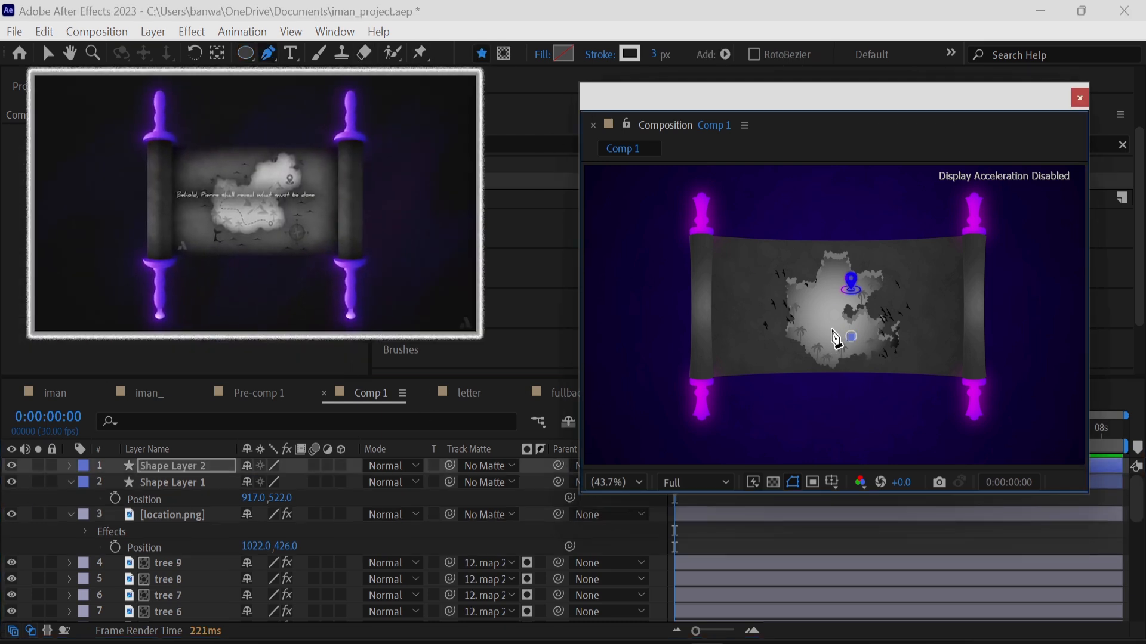
drag(828, 324, 842, 273)
Turn the route's stroke into a dashed line with a dash of 10 and an adjusted gap.
click(69, 465)
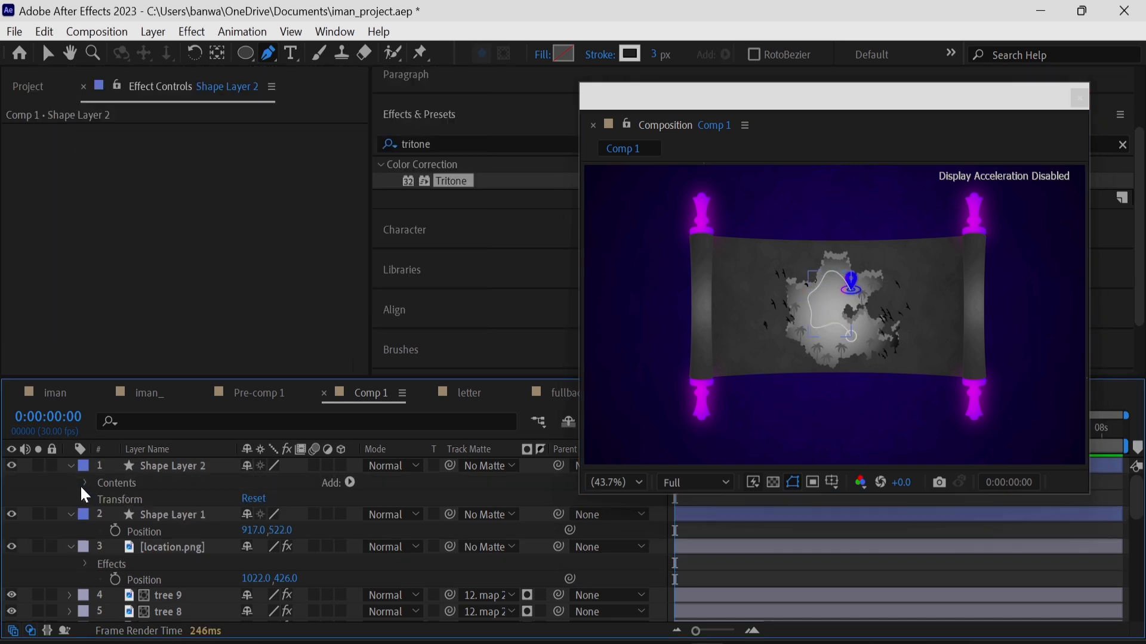
click(101, 500)
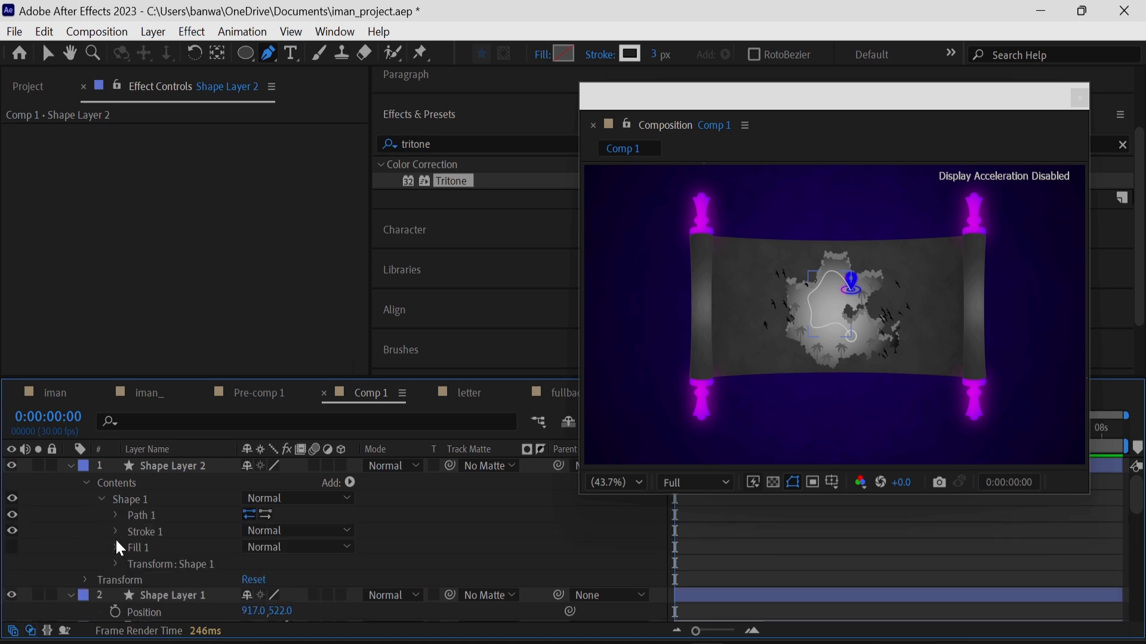
click(115, 532)
scroll(107, 543, down, 4)
click(247, 547)
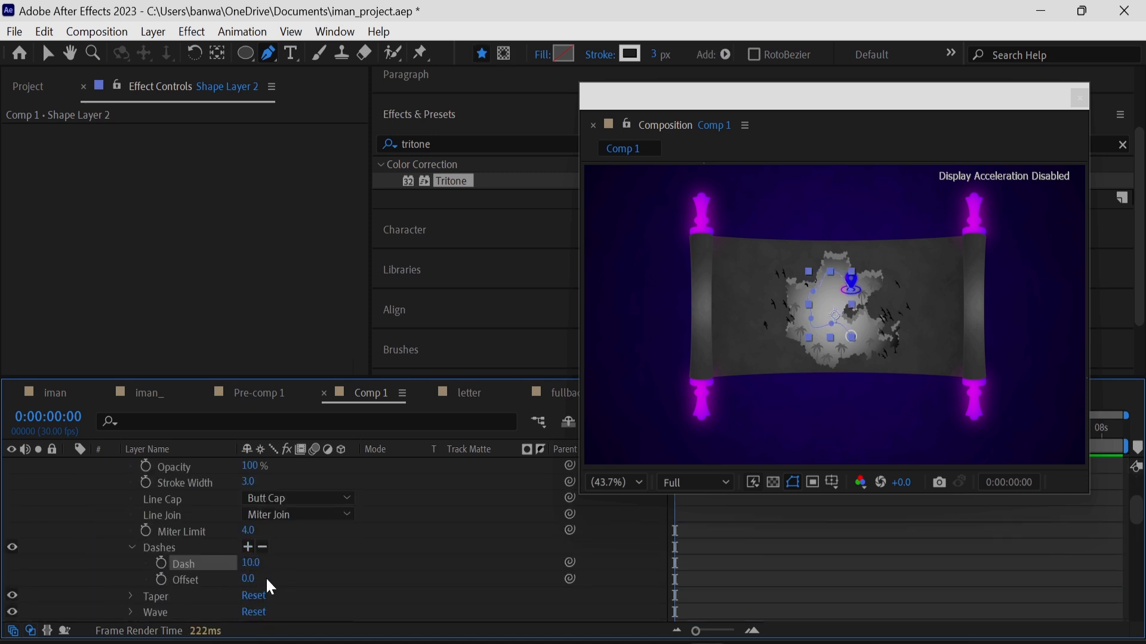
click(247, 547)
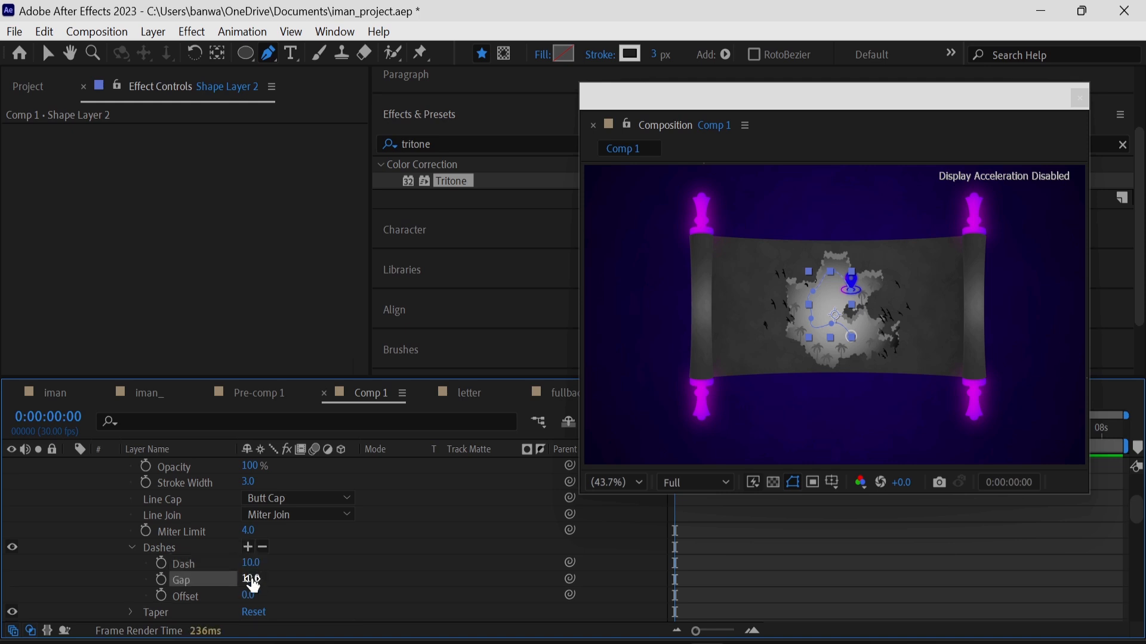
drag(249, 581, 238, 583)
click(99, 569)
scroll(97, 561, up, 3)
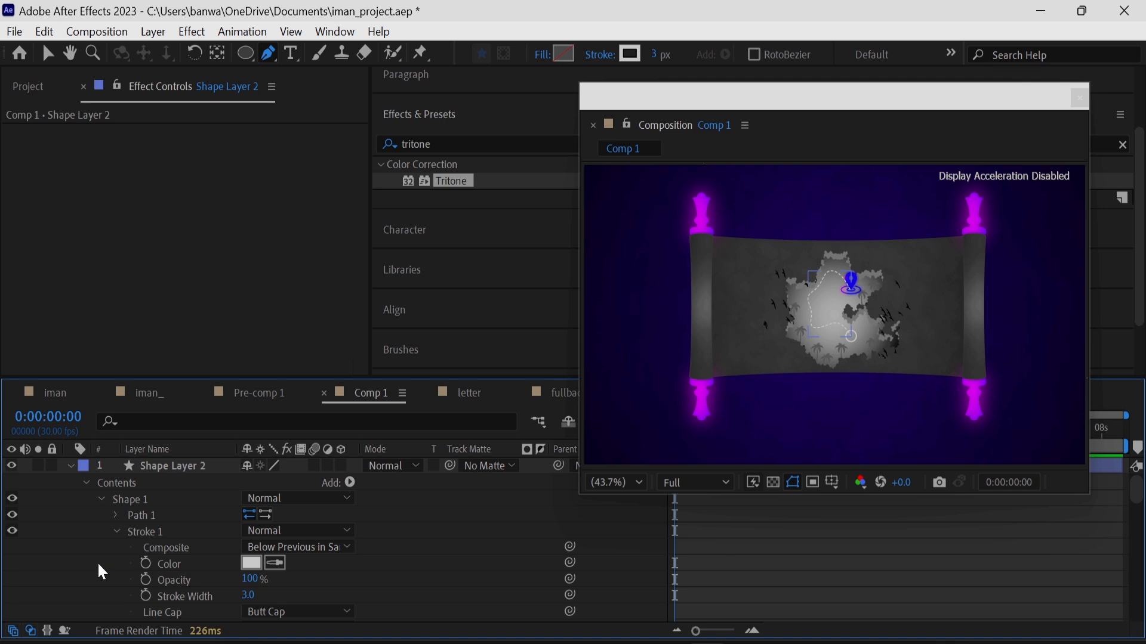
Paste the copied Gradient Ramp and Glow effects onto the dashed route layer, Shape Layer 2.
click(72, 466)
click(145, 468)
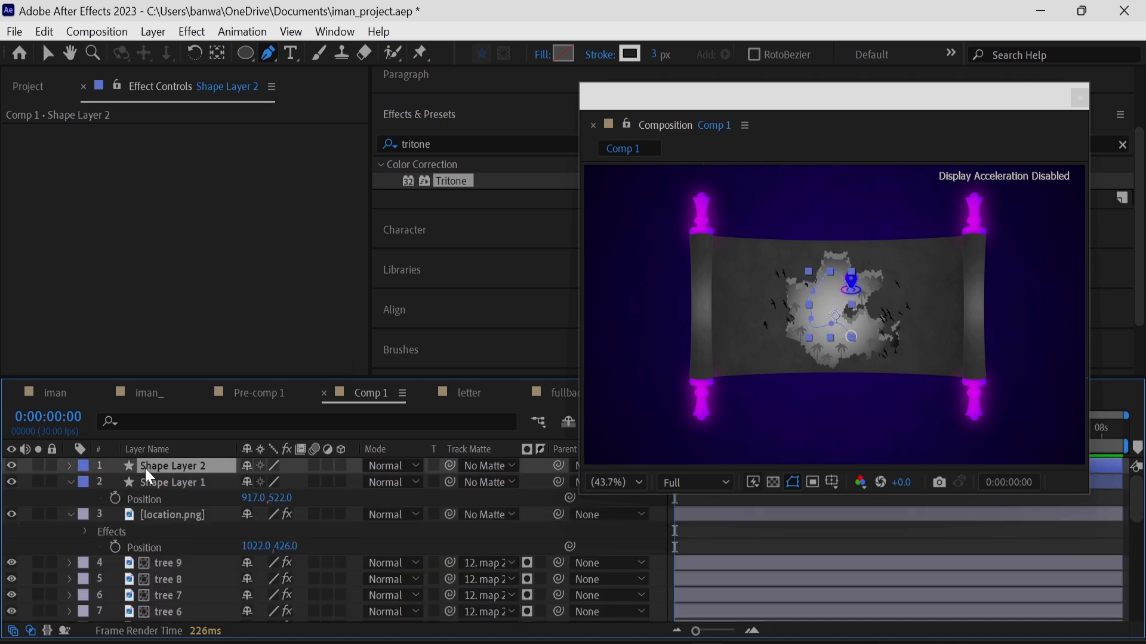
key(ctrl+v)
click(29, 480)
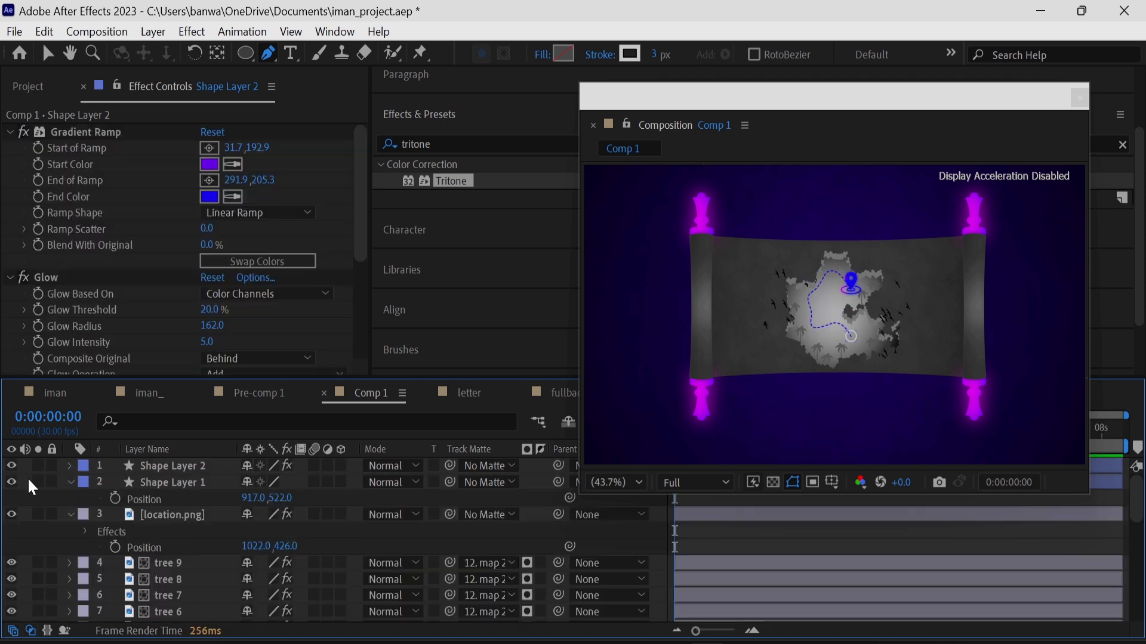
Add Trim Paths to the dashed route layer, Shape Layer 2, and expand its properties with the time set at 0:00:01:09.
drag(759, 103, 729, 25)
click(743, 445)
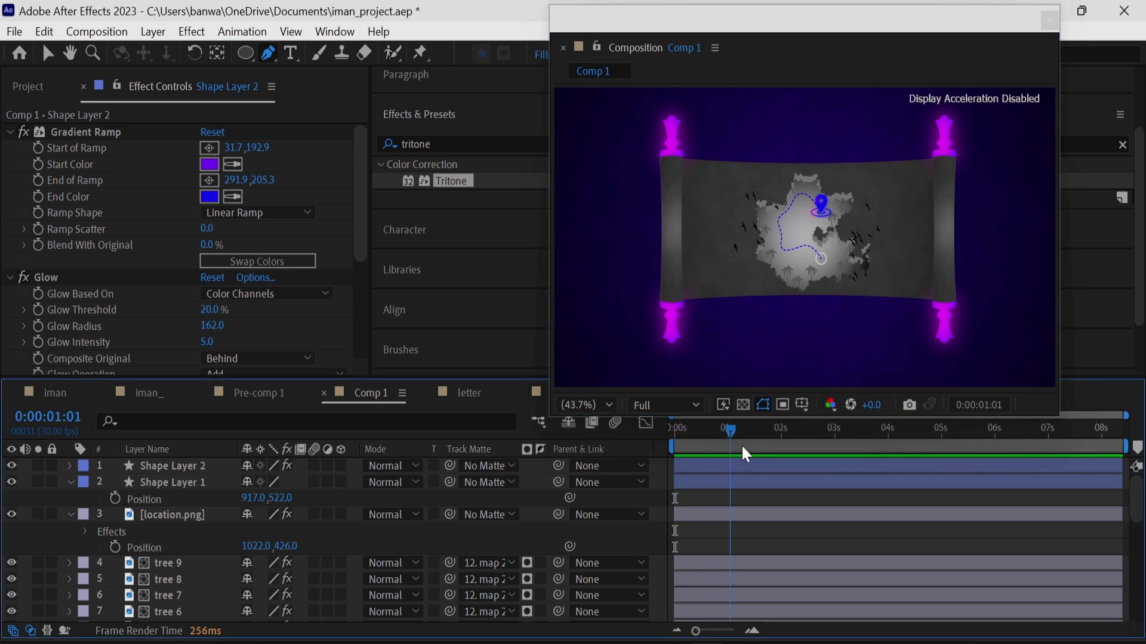
click(71, 464)
click(346, 483)
click(334, 352)
scroll(208, 540, down, 3)
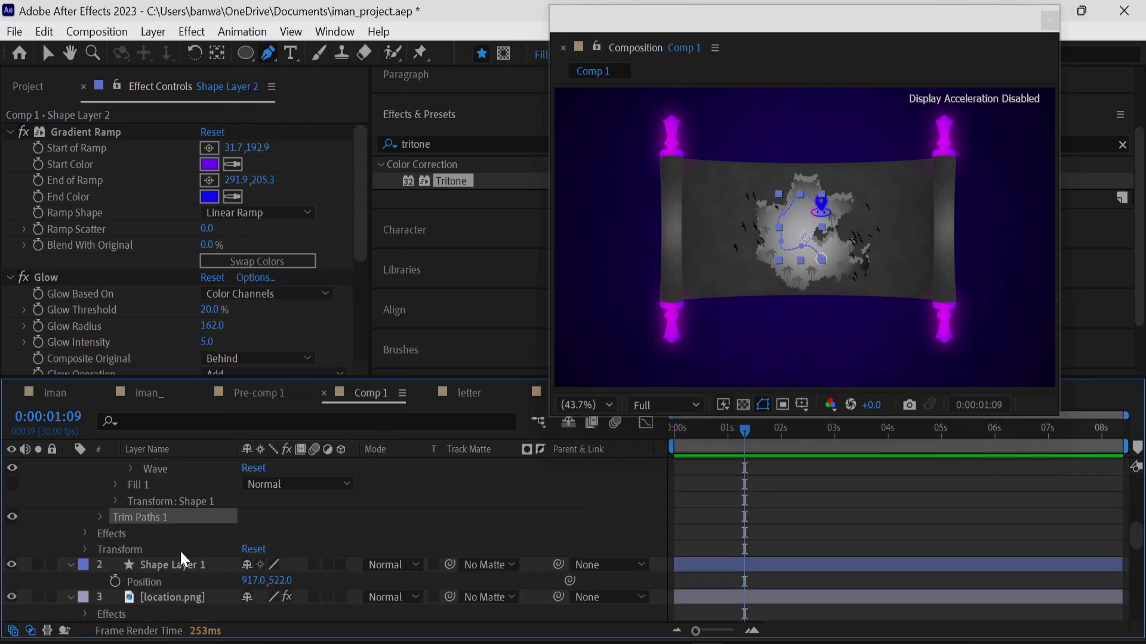
click(100, 517)
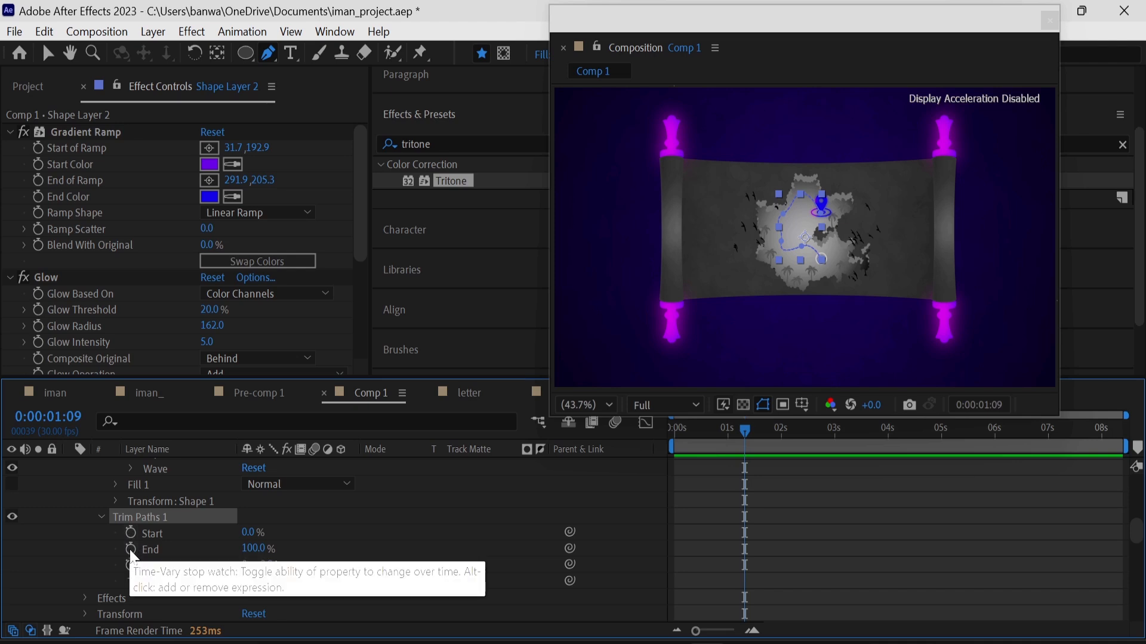
Keyframe the Trim Paths End value at 0% at 0:00:01:09 and 100% at 0:00:02:21.
click(131, 549)
drag(268, 552, 199, 560)
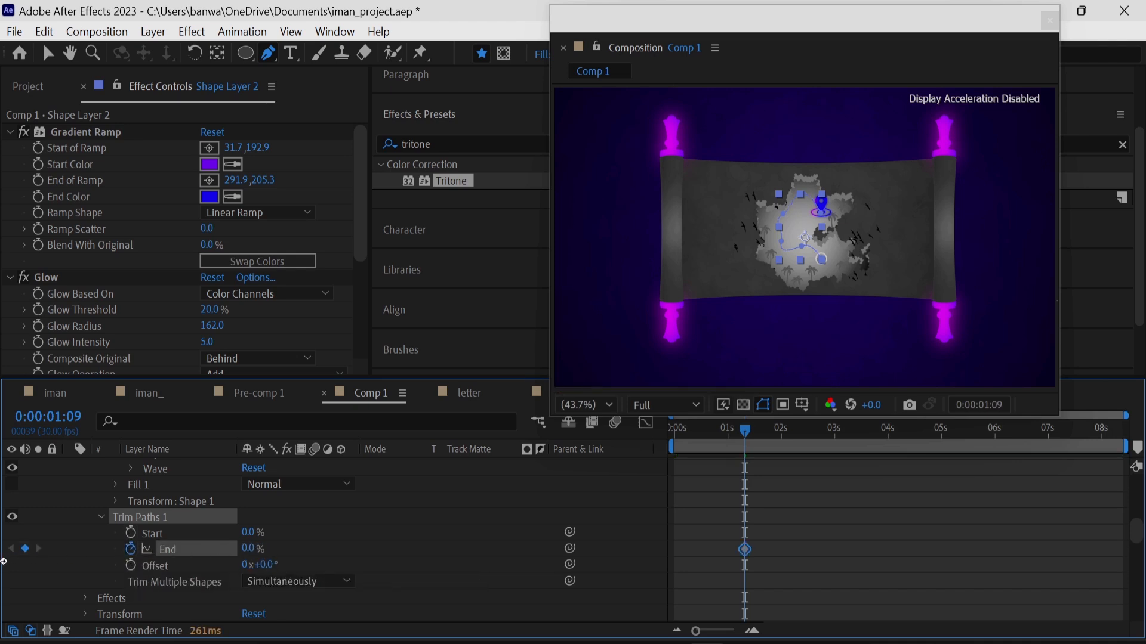
mouse_move(818, 442)
mouse_down()
mouse_move(829, 441)
mouse_move(818, 452)
mouse_up()
click(250, 548)
key(Return)
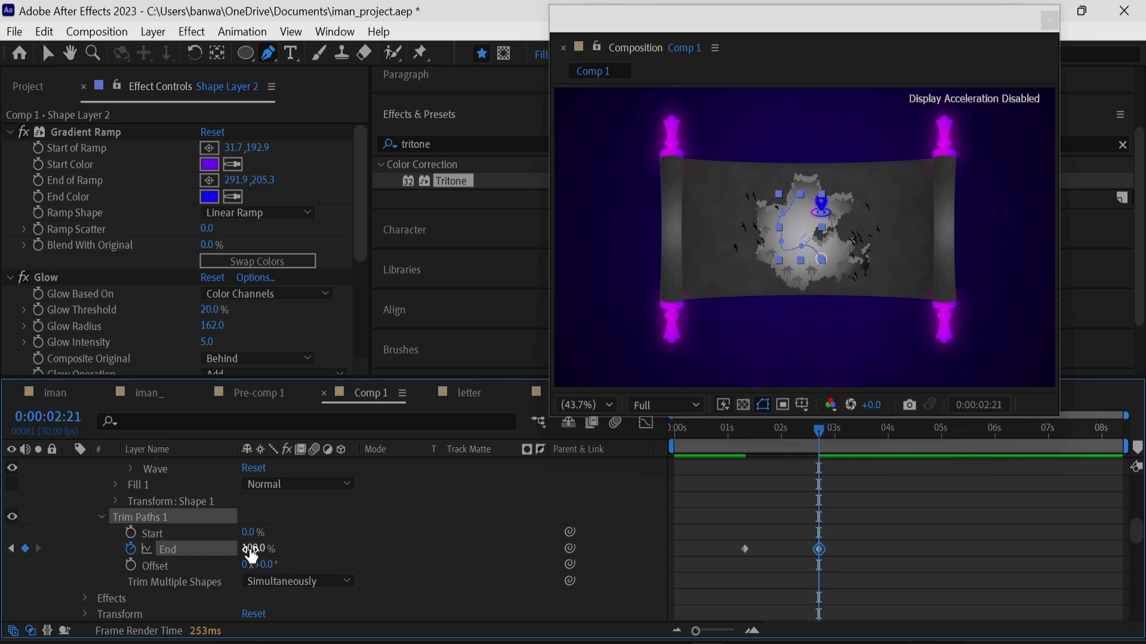
Apply Easy Ease to both Trim Paths End keyframes of the route.
drag(833, 588, 722, 521)
right_click(744, 548)
mouse_move(783, 533)
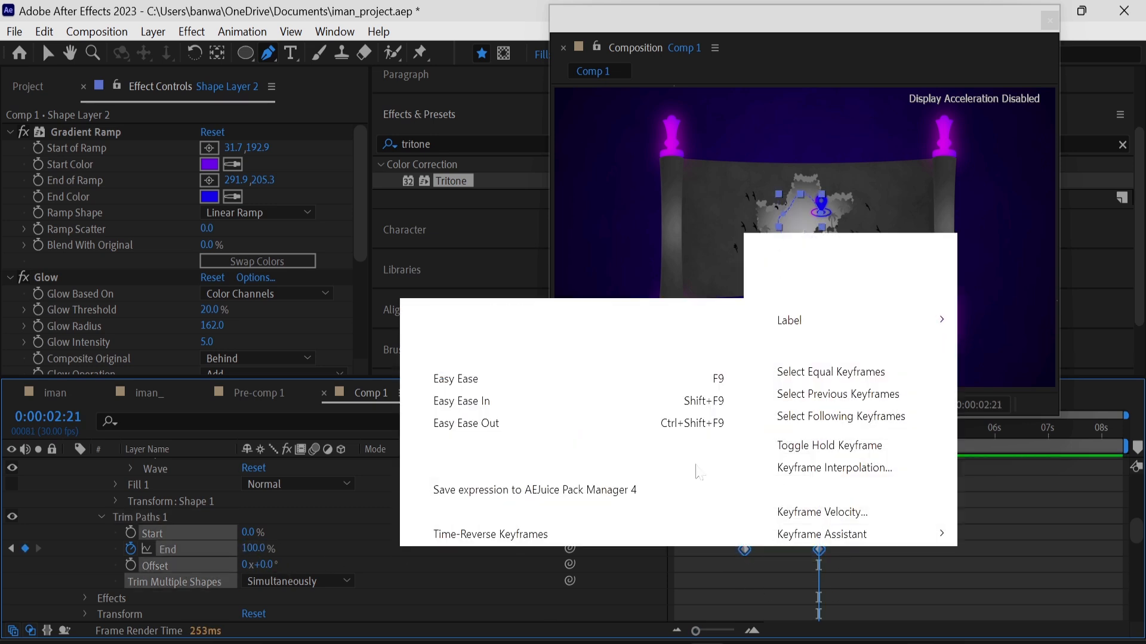
click(647, 380)
In the Graph Editor, lengthen the speed handle of the first End keyframe so the route starts drawing slowly.
click(645, 423)
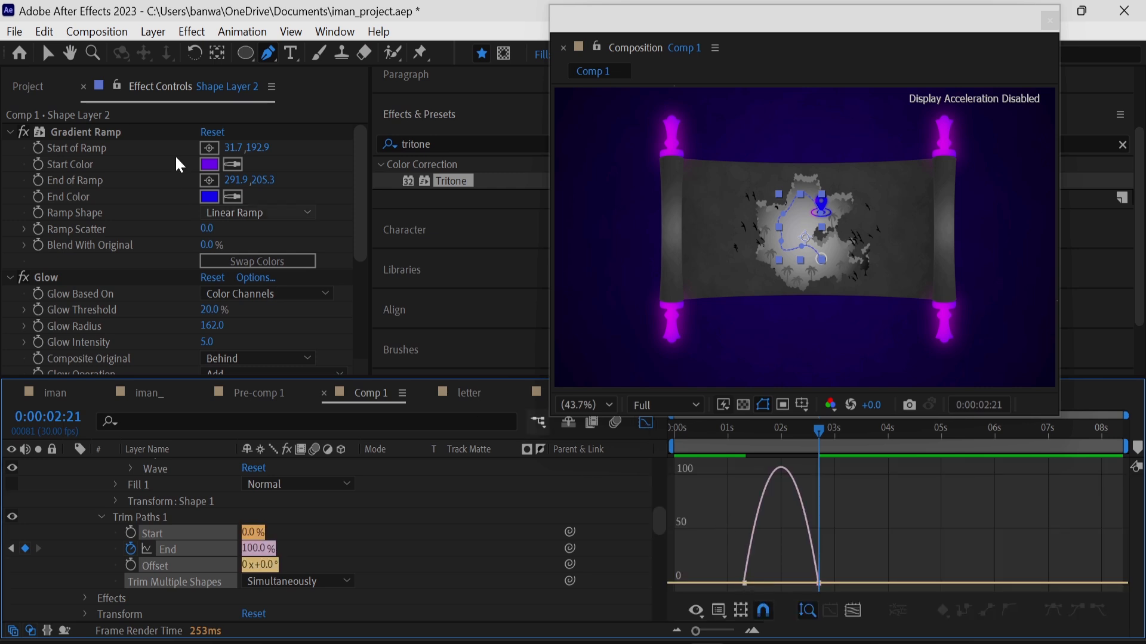
click(51, 53)
click(745, 585)
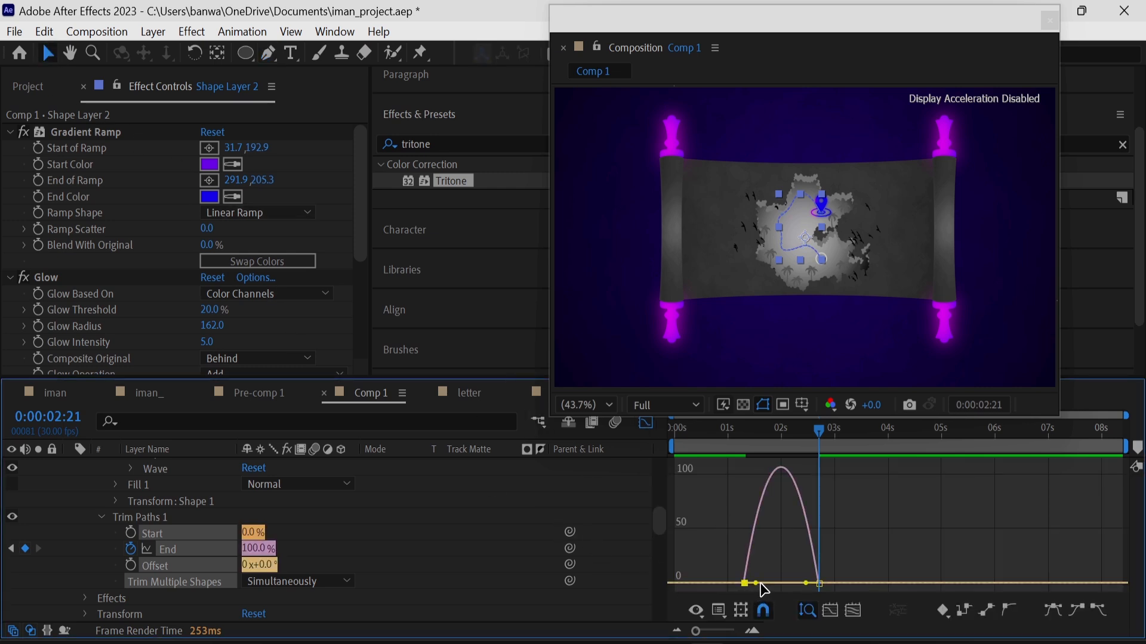
drag(757, 585, 795, 583)
click(644, 424)
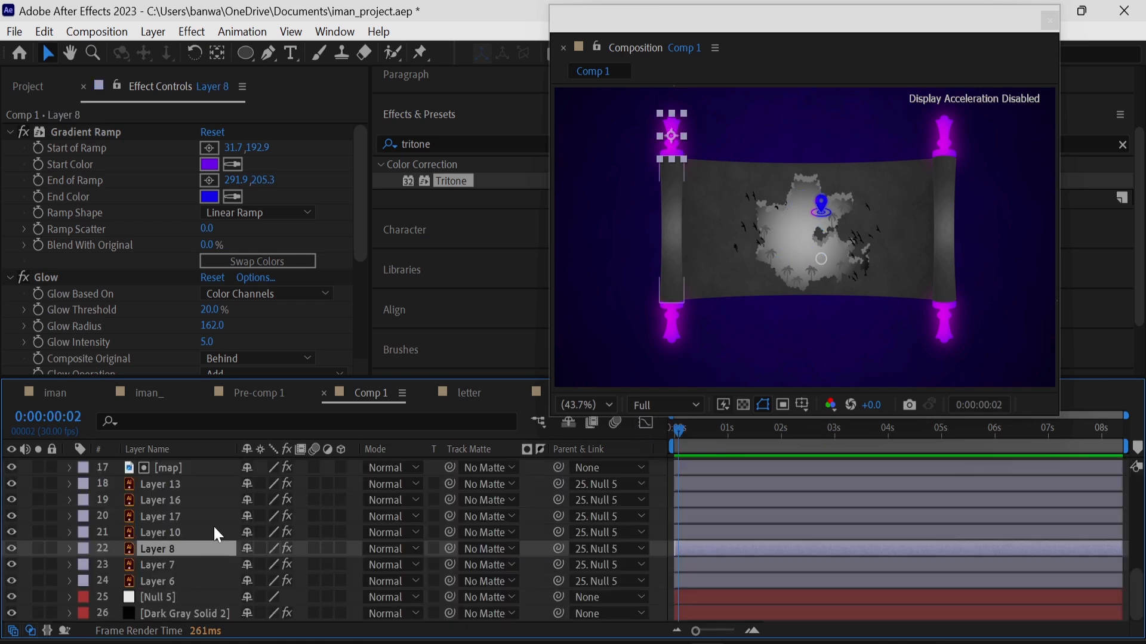
Pre-compose the left roller layers, Layer 10, Layer 8 and Layer 7, as "left".
click(213, 530)
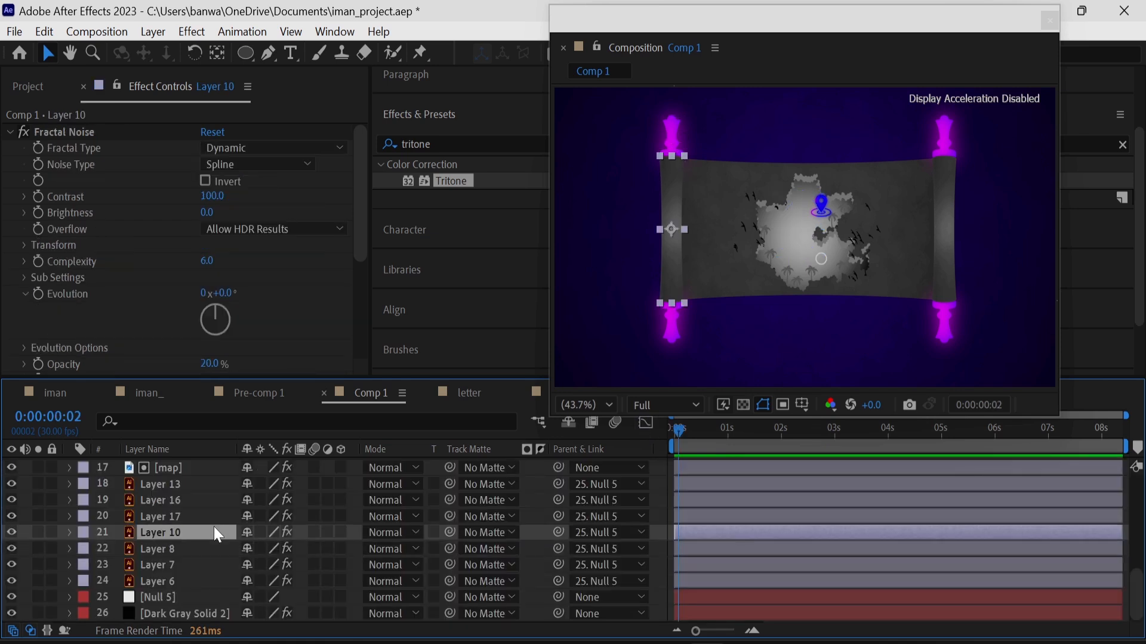
shift+click(209, 567)
right_click(209, 567)
click(255, 509)
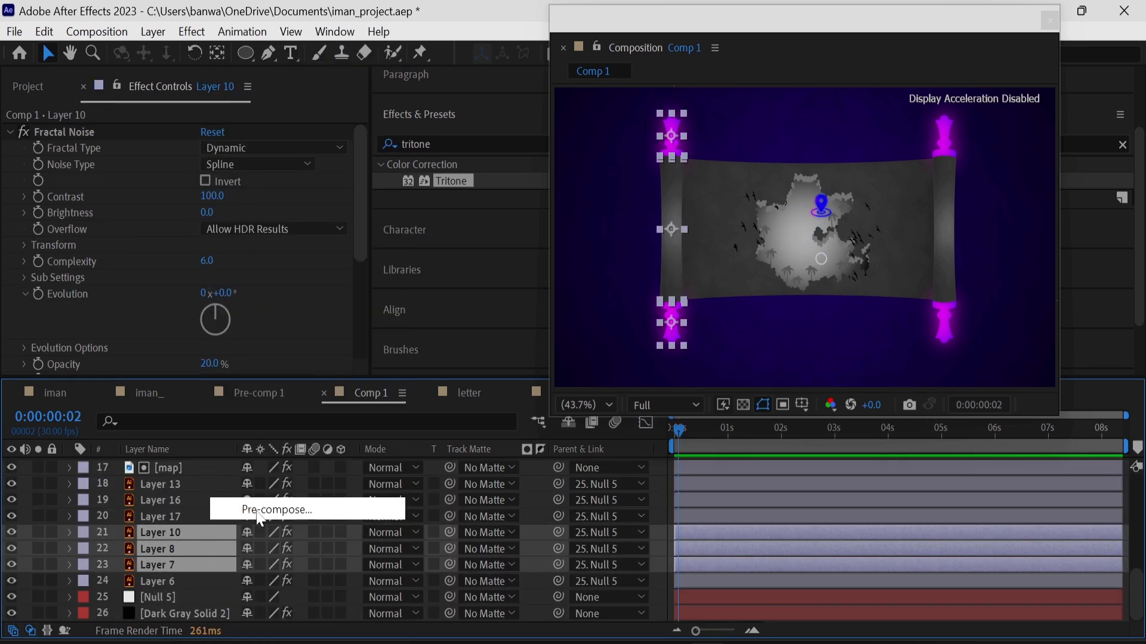
text(left)
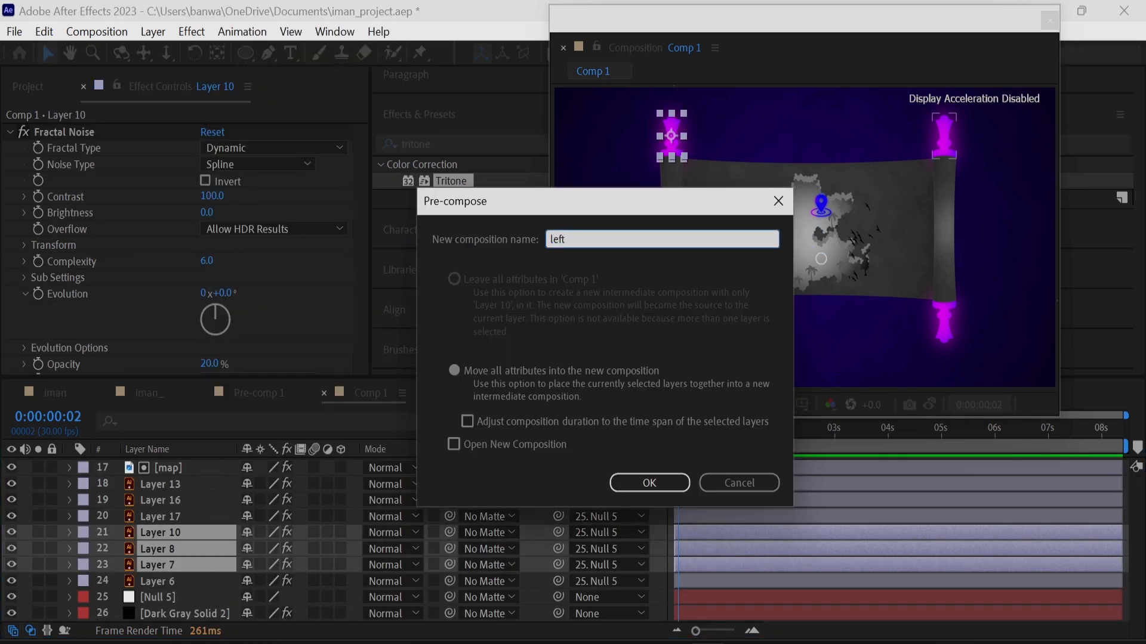
key(Return)
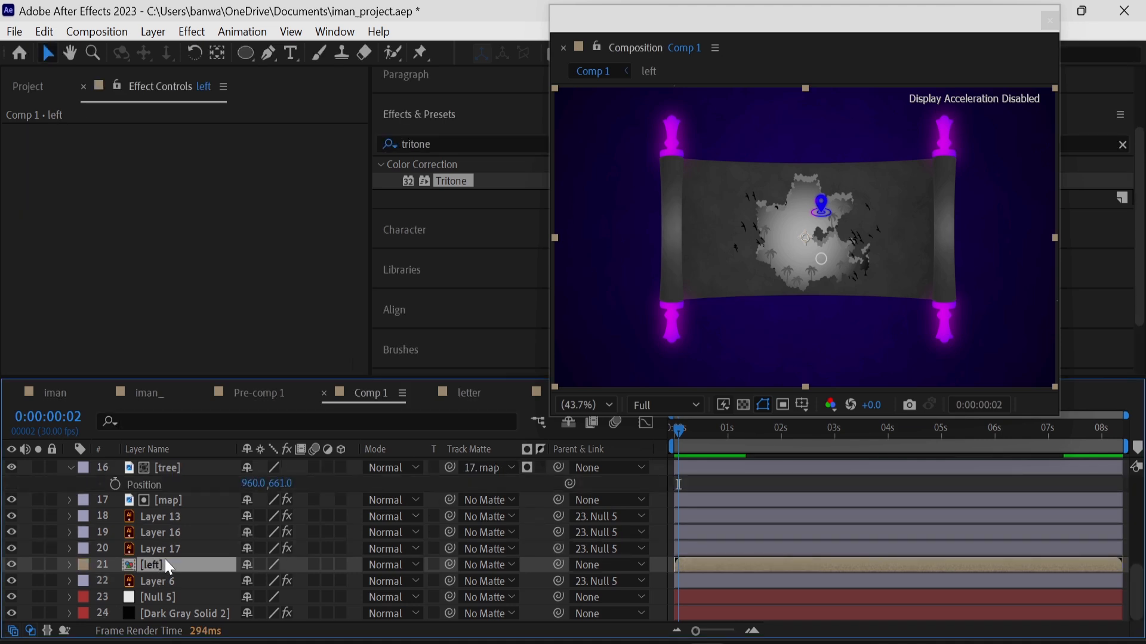
Pre-compose the right roller layers, Layer 13, Layer 16 and Layer 17, as "right".
click(168, 549)
shift+click(178, 512)
right_click(178, 512)
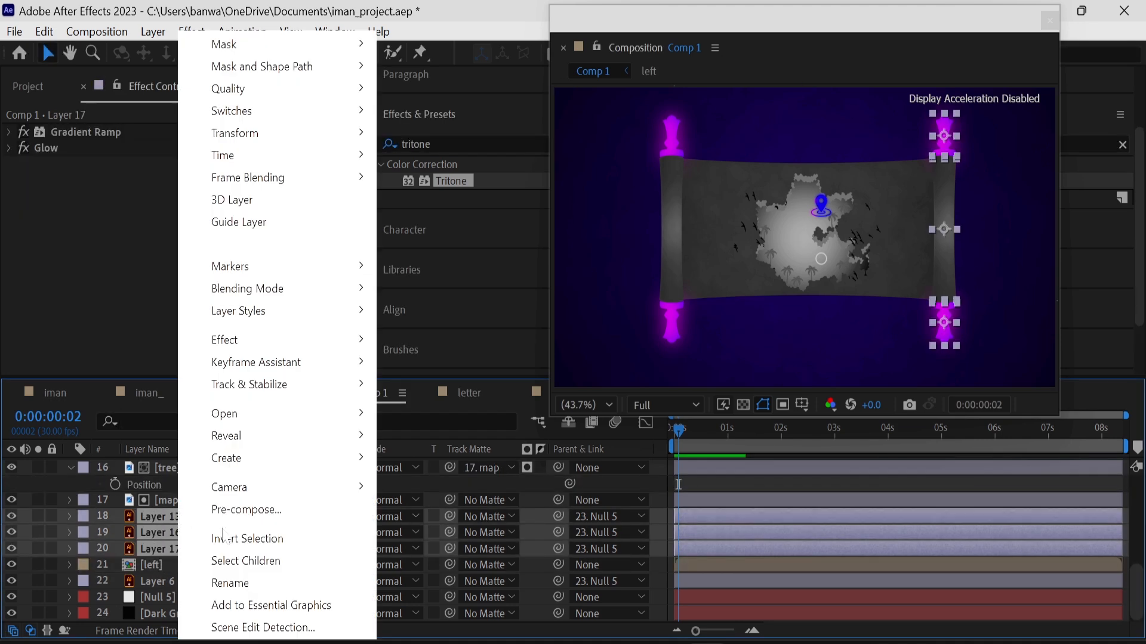
click(233, 513)
text(right)
key(Return)
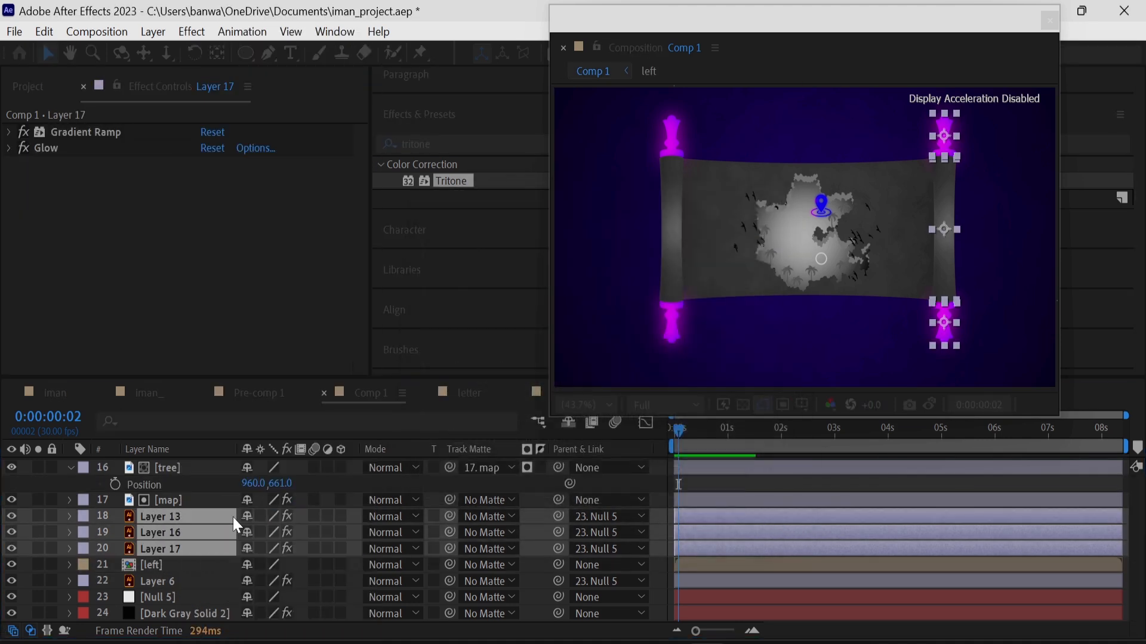
Pre-compose the paper, map, tree, location and shape layers as "map", leaving out left, right, the null and the solid.
key(ctrl+a)
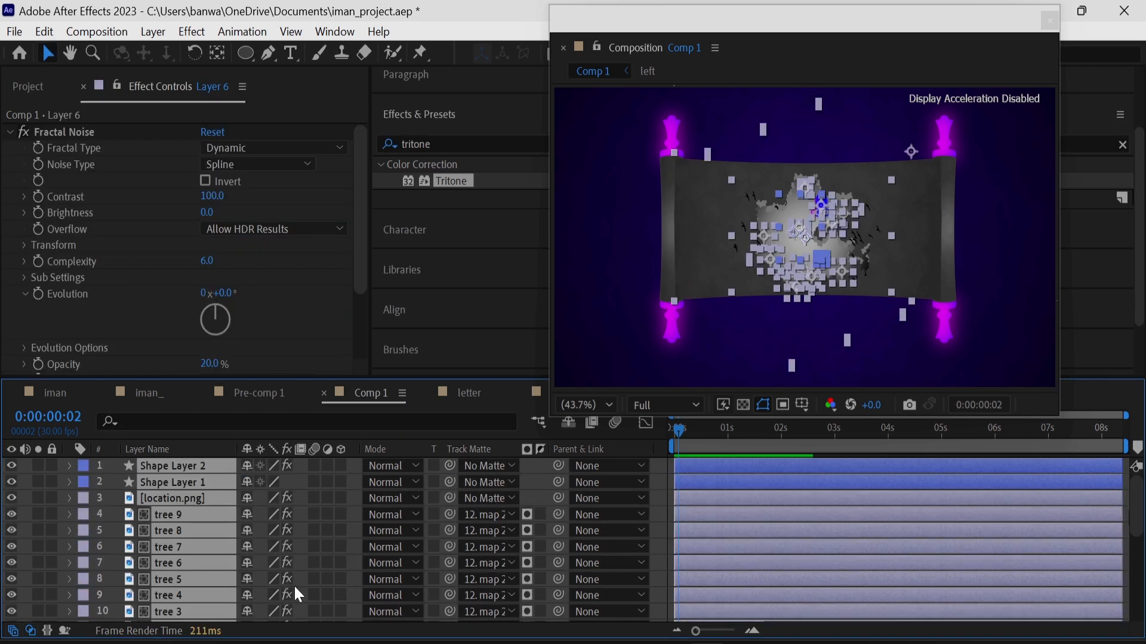
right_click(227, 560)
click(264, 509)
text(ma)
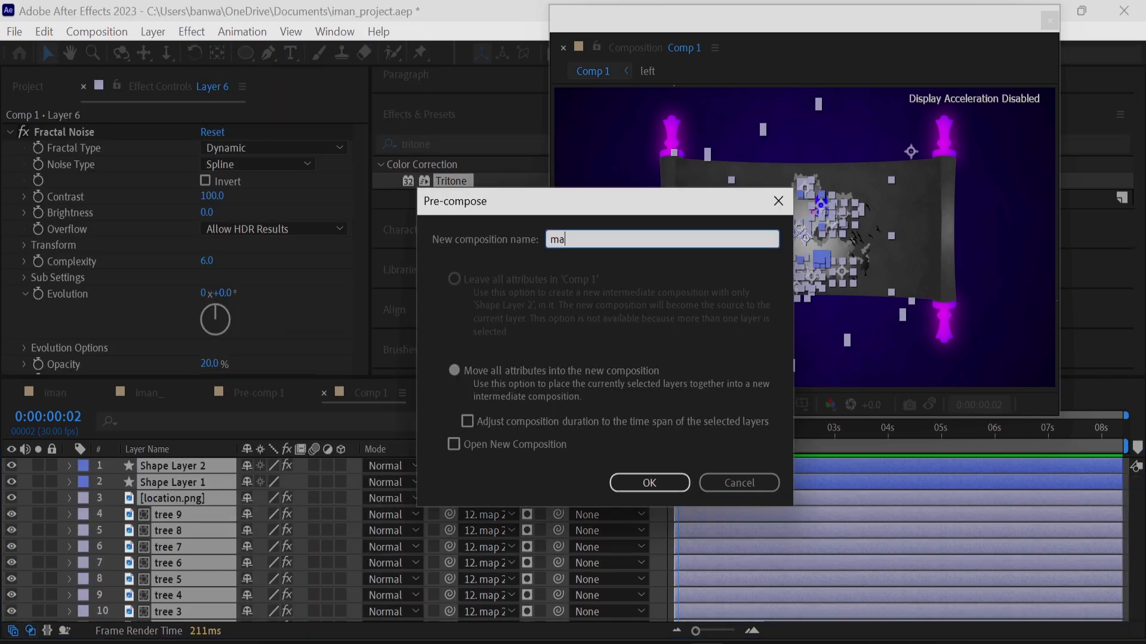
text(p)
key(Return)
Find the Crop Edges preset and apply it to the map layer.
click(440, 144)
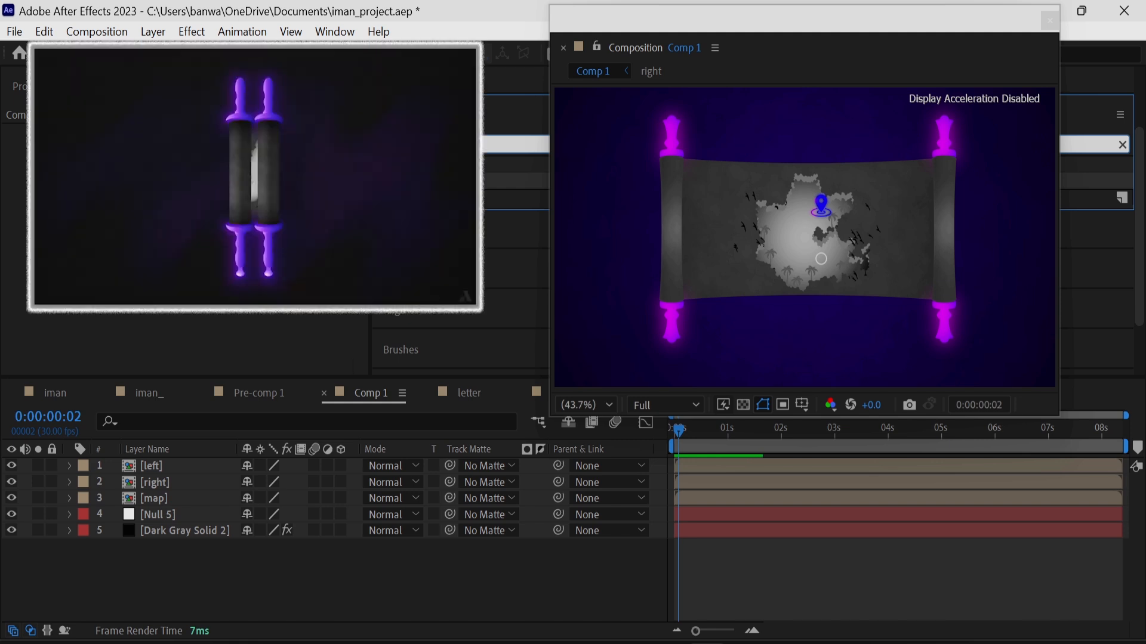
text(crop)
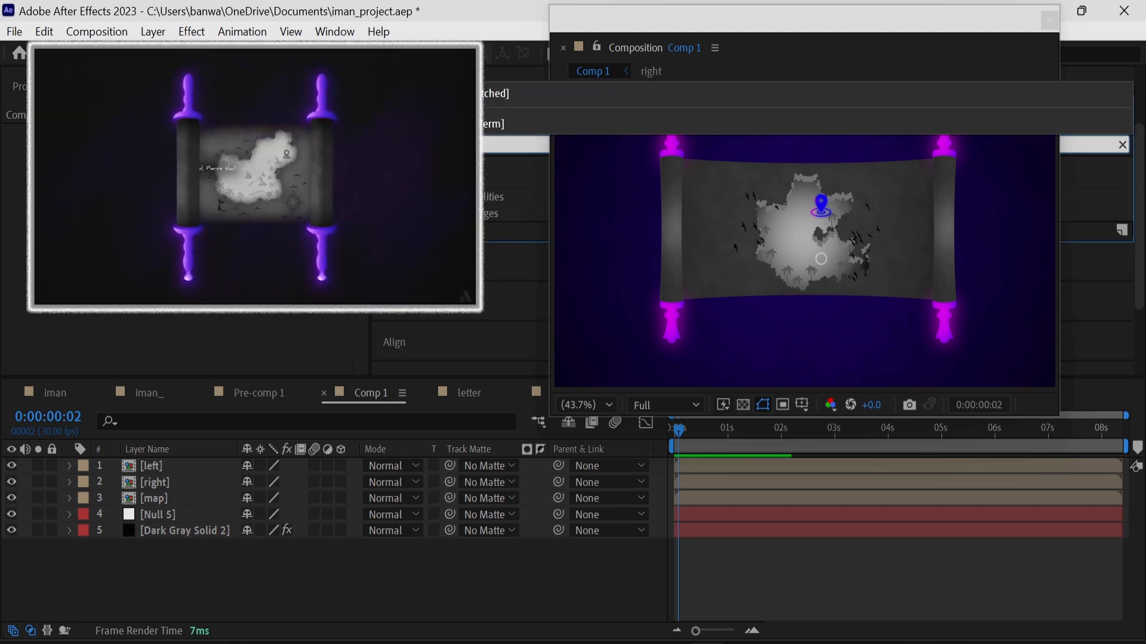
drag(460, 216, 189, 495)
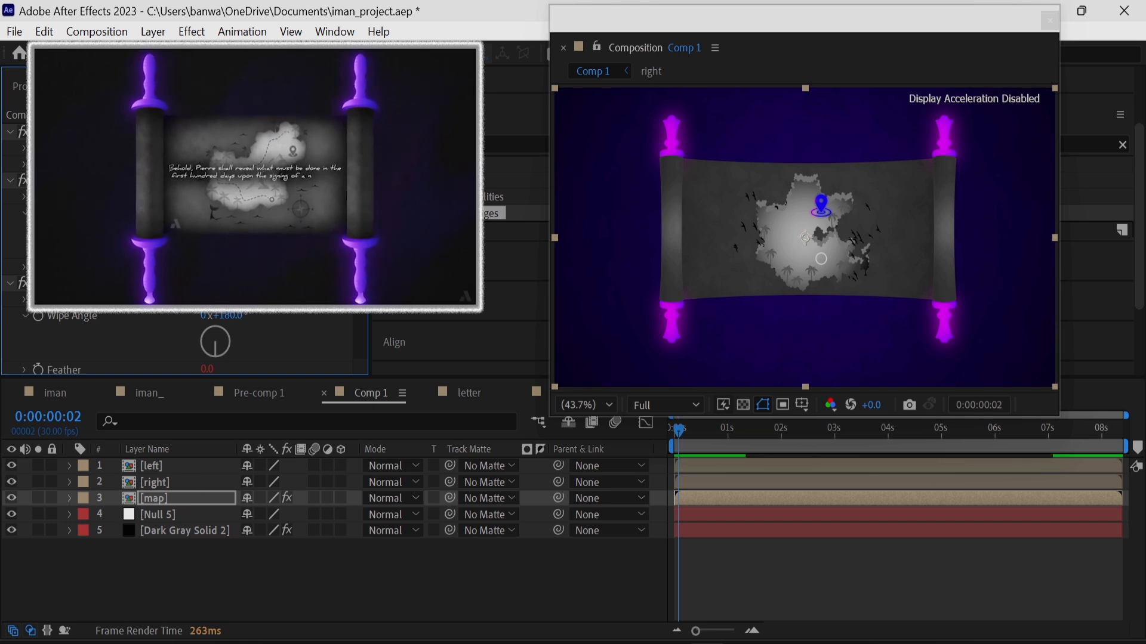
scroll(63, 235, down, 5)
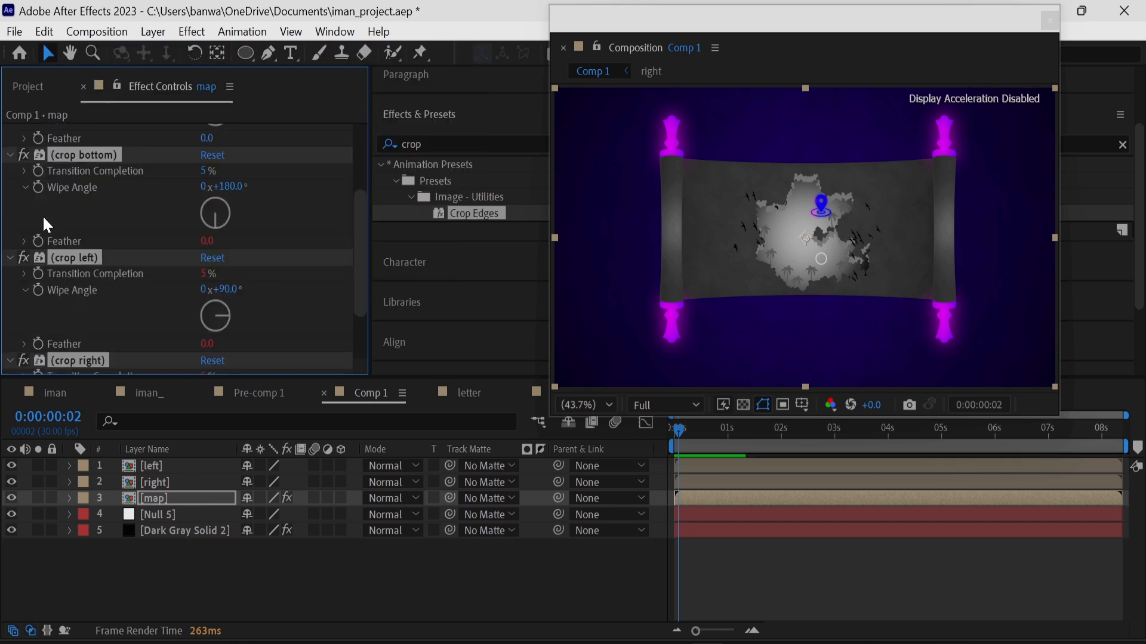
scroll(64, 255, down, 3)
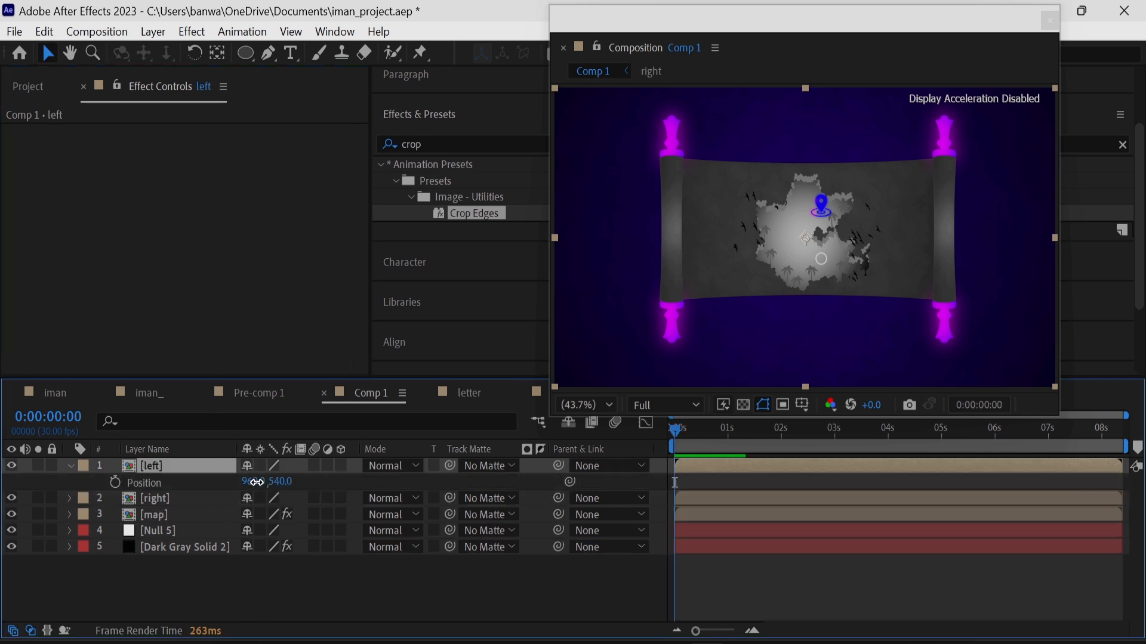
At 0:00:00:00, move the left layer to 1415, 540 and the right layer to 476, 540, and keyframe both positions.
drag(256, 482, 654, 475)
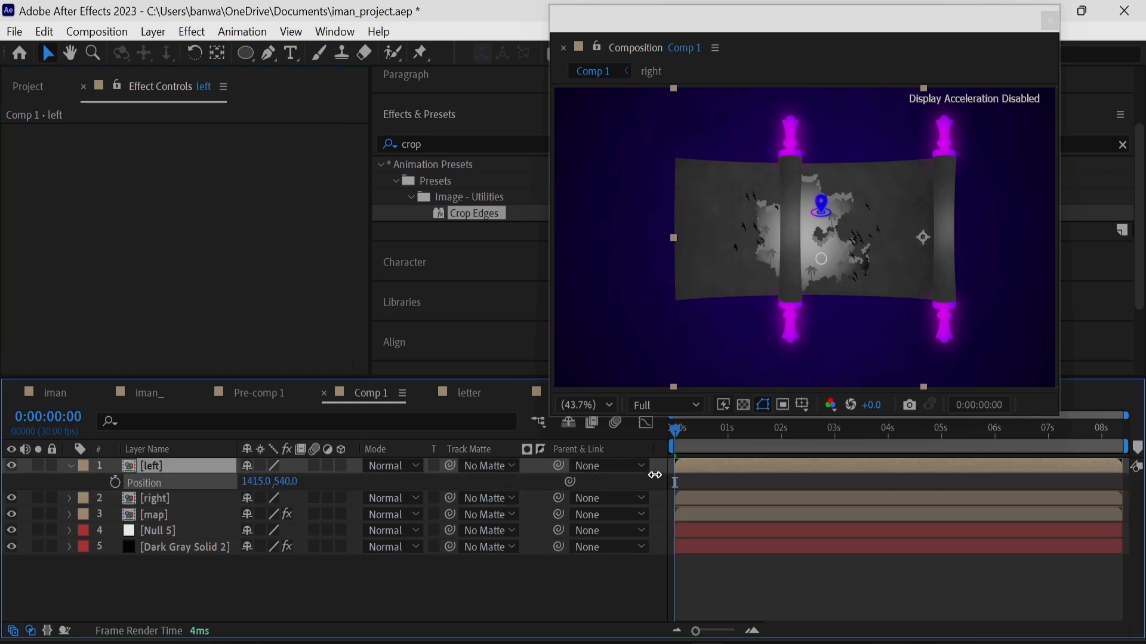
click(213, 500)
key(p)
drag(257, 515, 22, 560)
drag(249, 516, 145, 547)
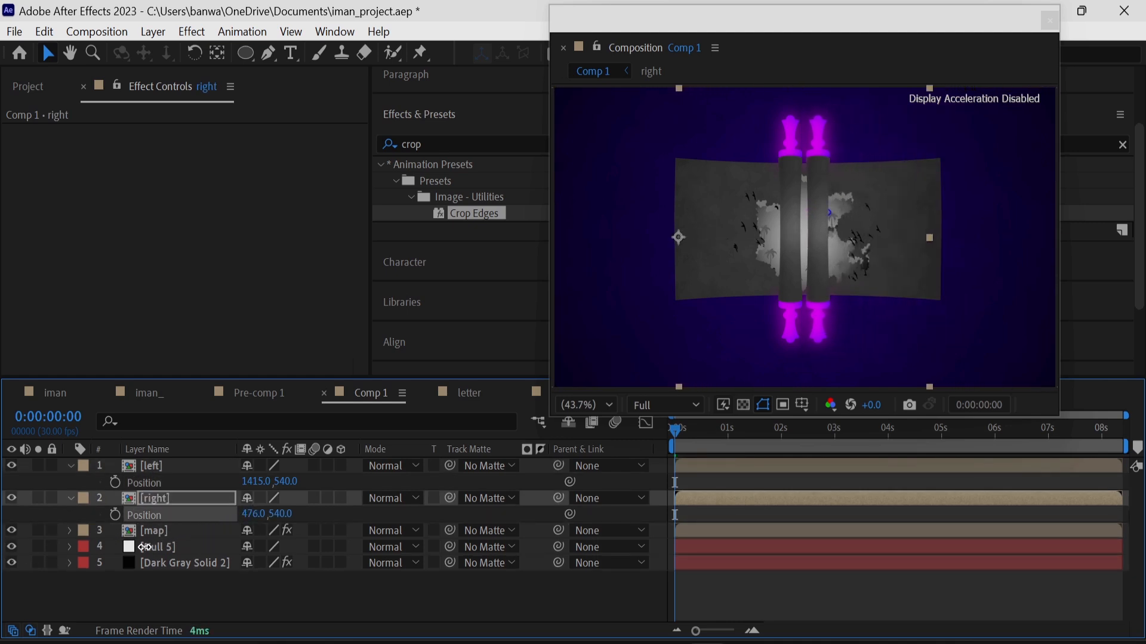
click(115, 514)
click(115, 482)
Set the map layer's crop left and crop right Transition Completion to 47% and keyframe both at 0:00:00:00.
click(153, 530)
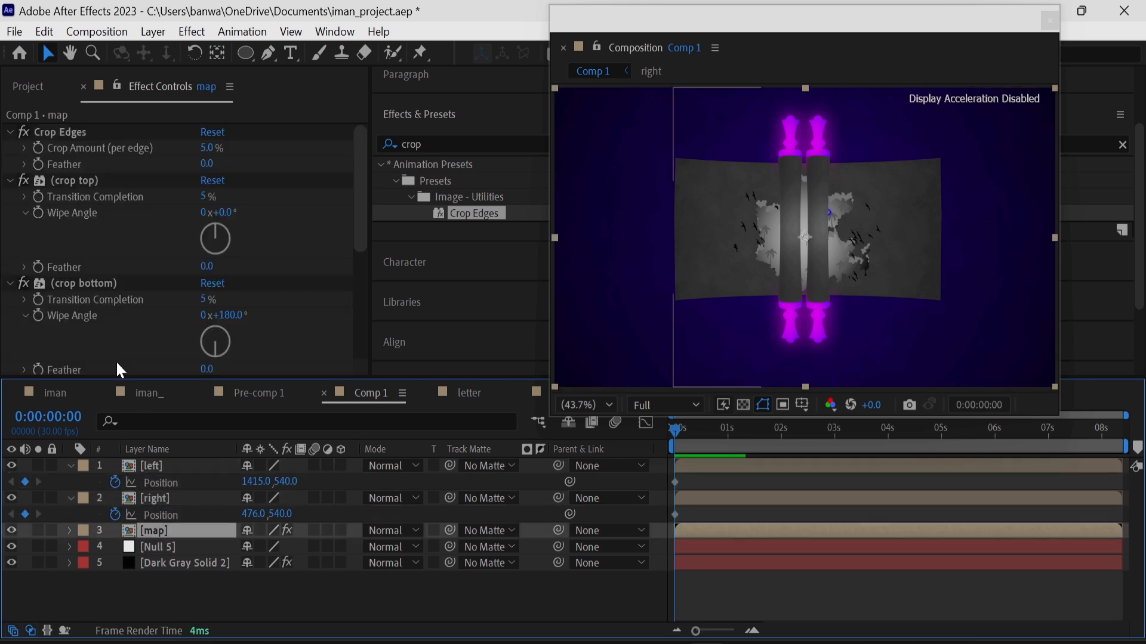
scroll(112, 303, down, 5)
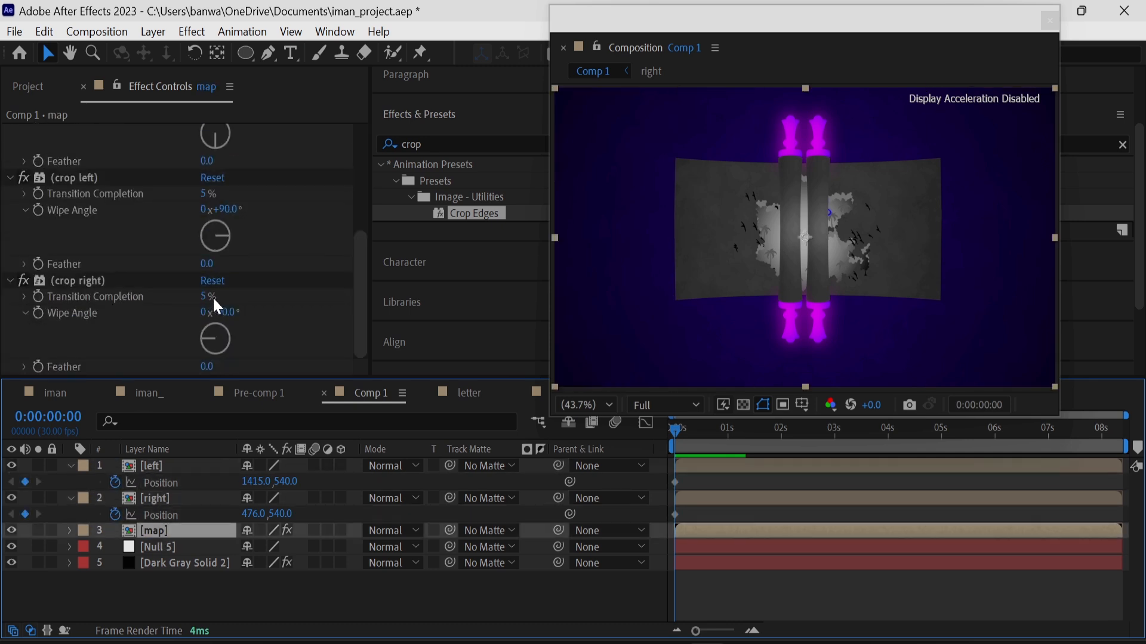
drag(207, 299, 139, 313)
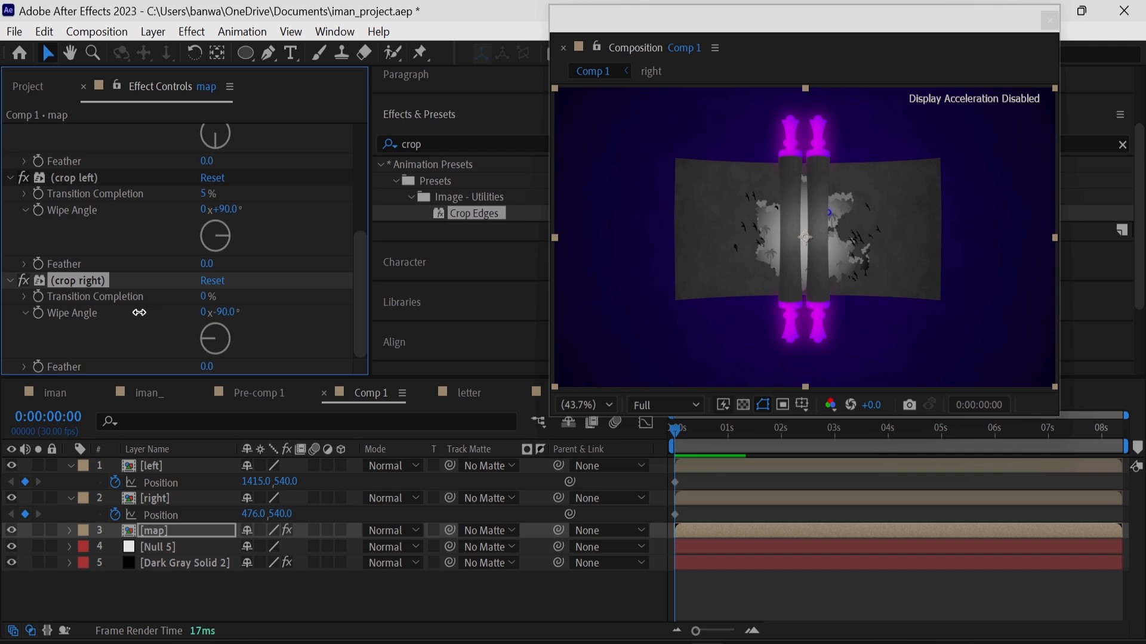
click(206, 298)
text(45)
key(Return)
click(203, 194)
text(47)
key(Return)
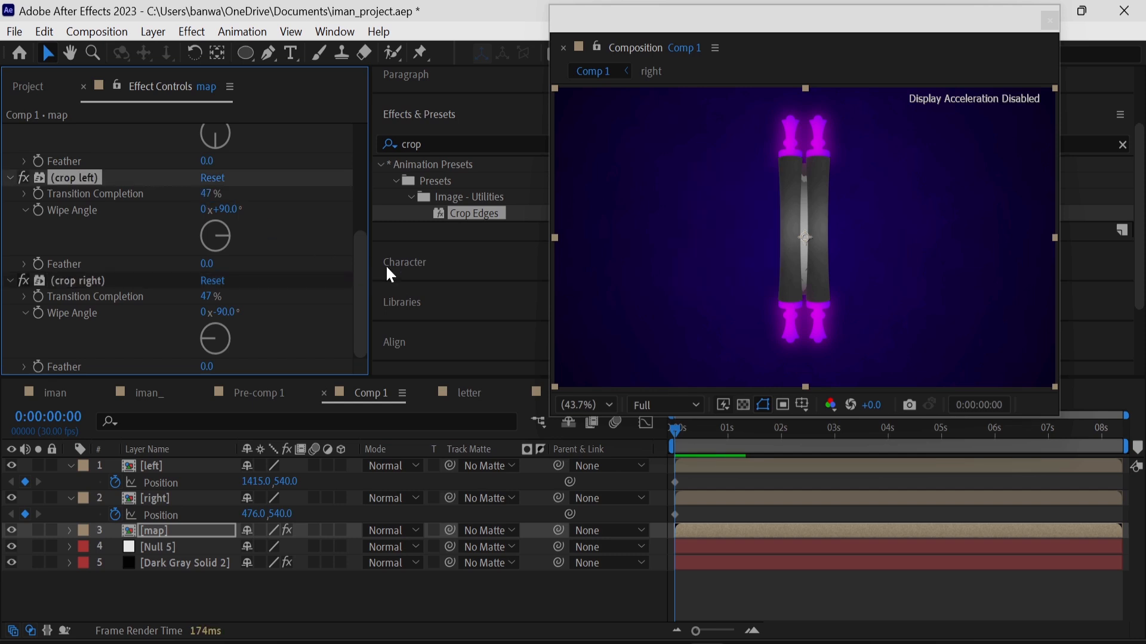
click(37, 296)
click(37, 193)
At 0:00:01:08, move the left layer to 934, 540 and the right layer to 1067, 540.
drag(709, 442, 744, 457)
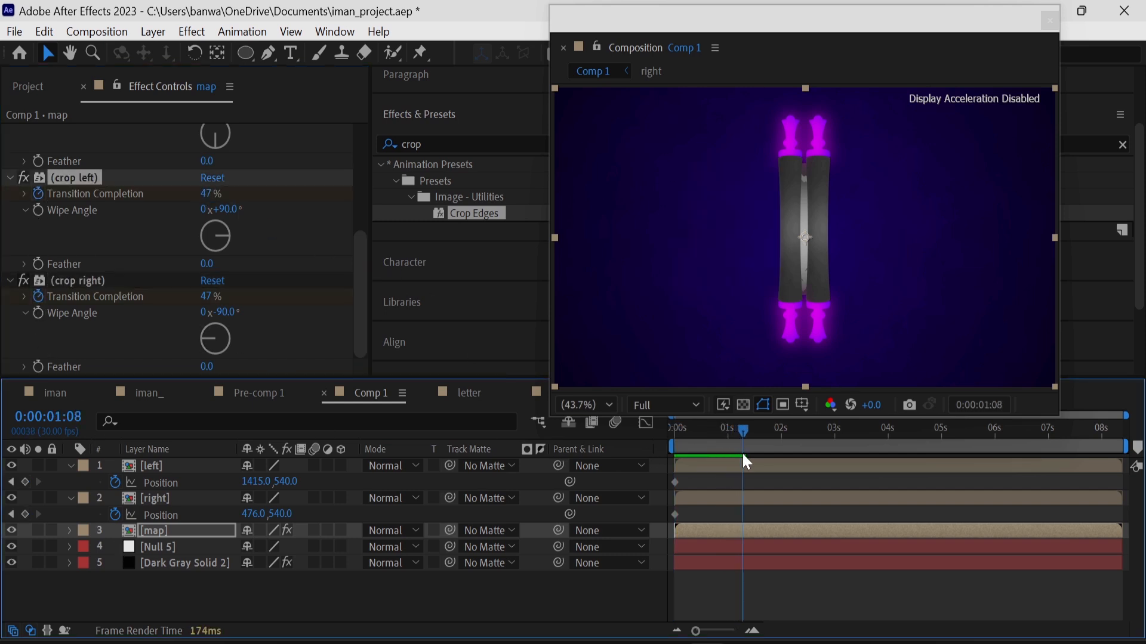
click(206, 482)
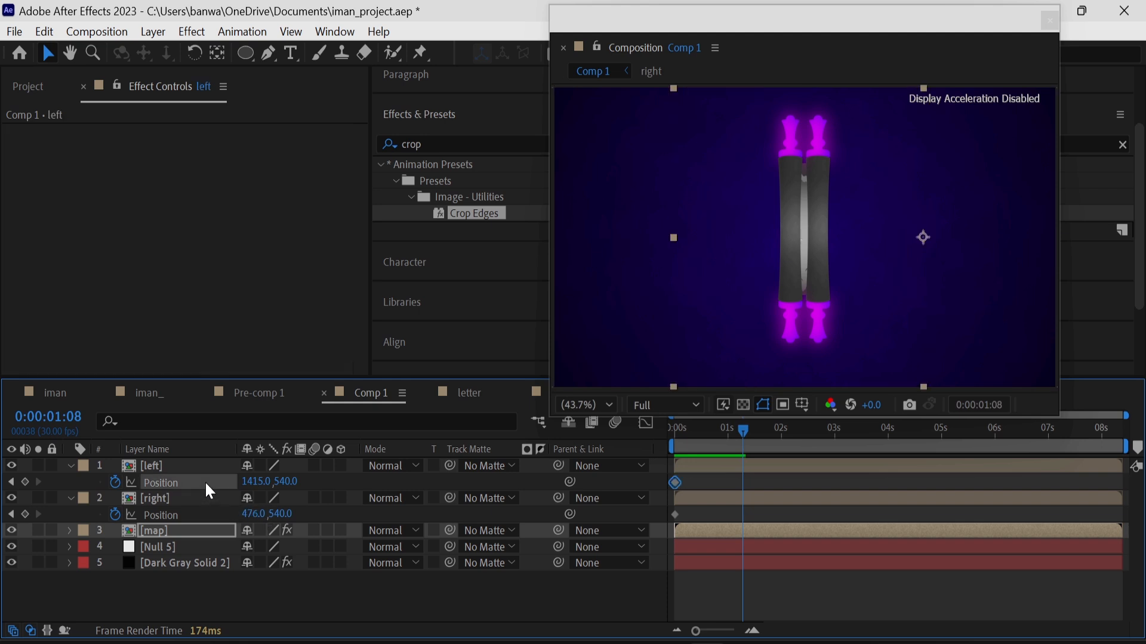
drag(257, 482, 118, 510)
click(188, 500)
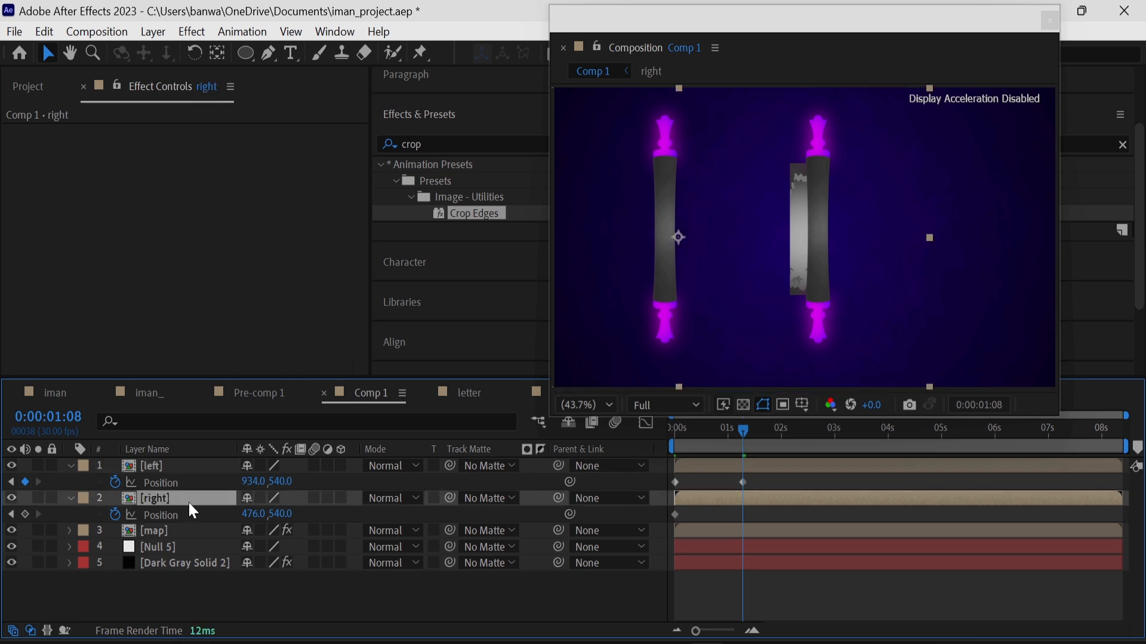
key(u)
key(p)
drag(245, 515, 767, 518)
Set the map layer's crop right and crop left Transition Completion to 0% at 0:00:01:08.
click(189, 531)
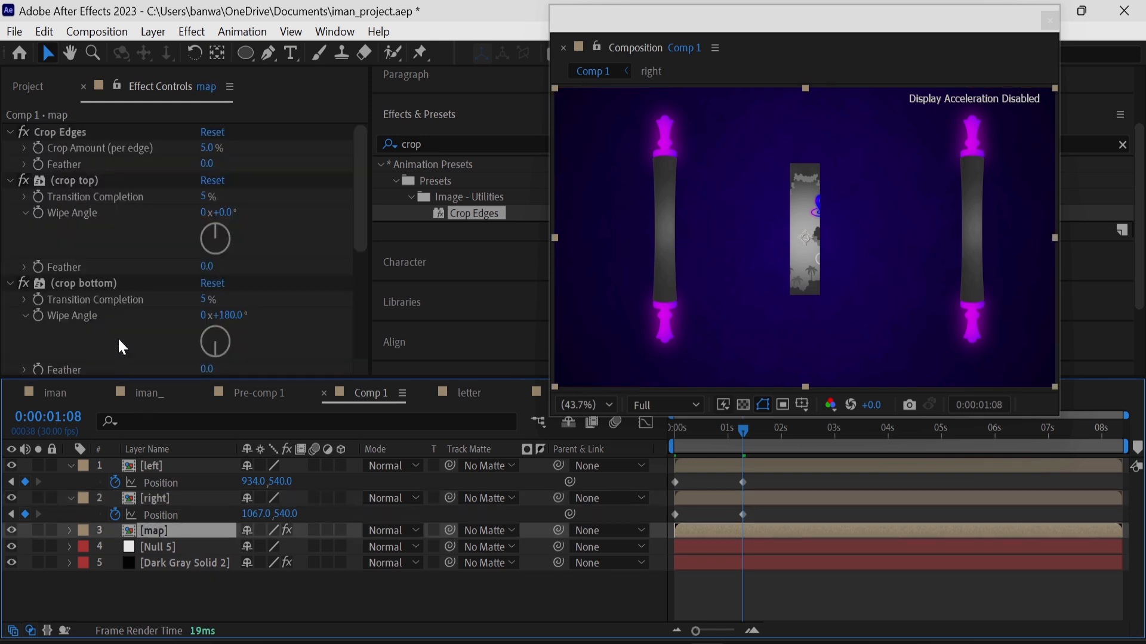
scroll(118, 339, down, 4)
click(209, 297)
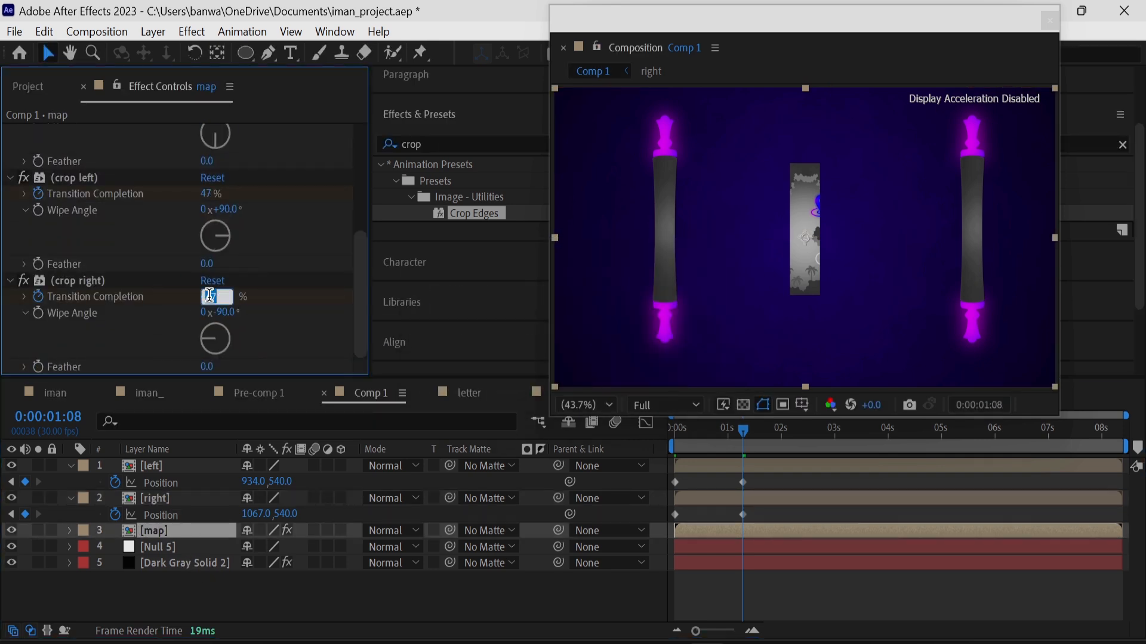
text(0)
key(Return)
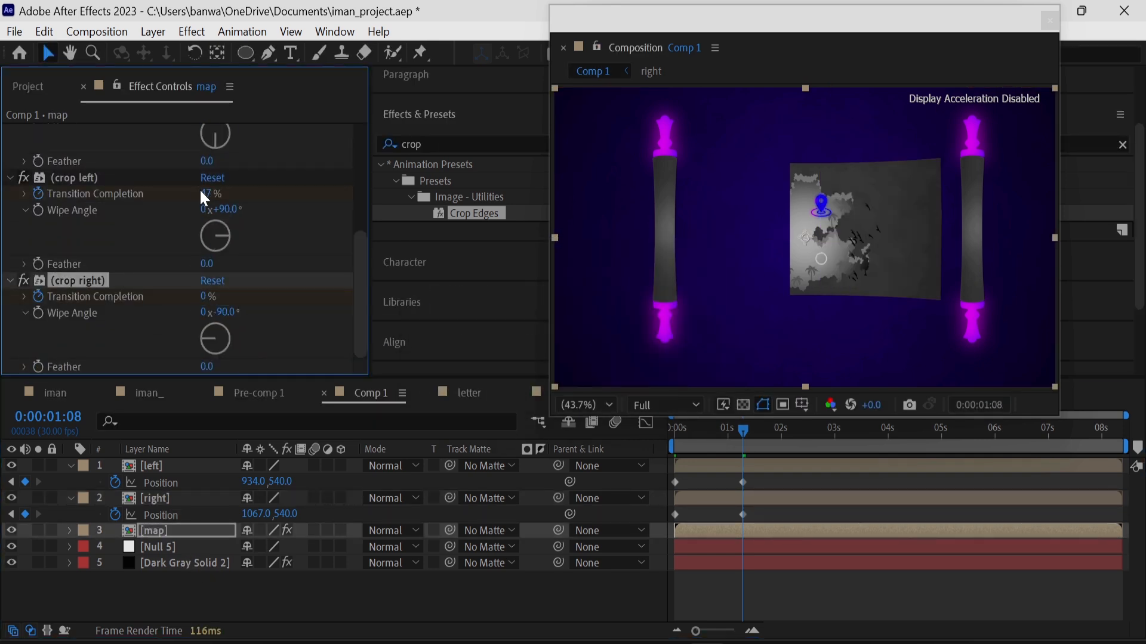
text(0)
key(Return)
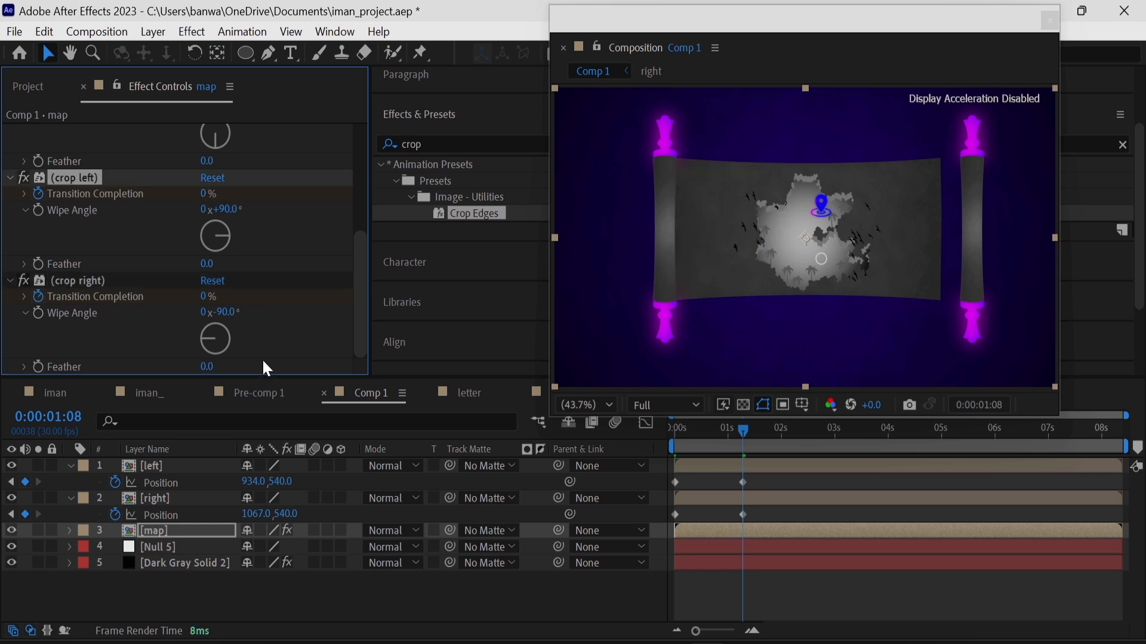
Set the right layer's position to 974, 540 at 0:00:01:08 and apply Easy Ease to the position keyframes of both roller layers.
click(231, 498)
drag(257, 515, 200, 514)
click(226, 620)
drag(765, 514, 654, 470)
right_click(743, 515)
mouse_move(780, 494)
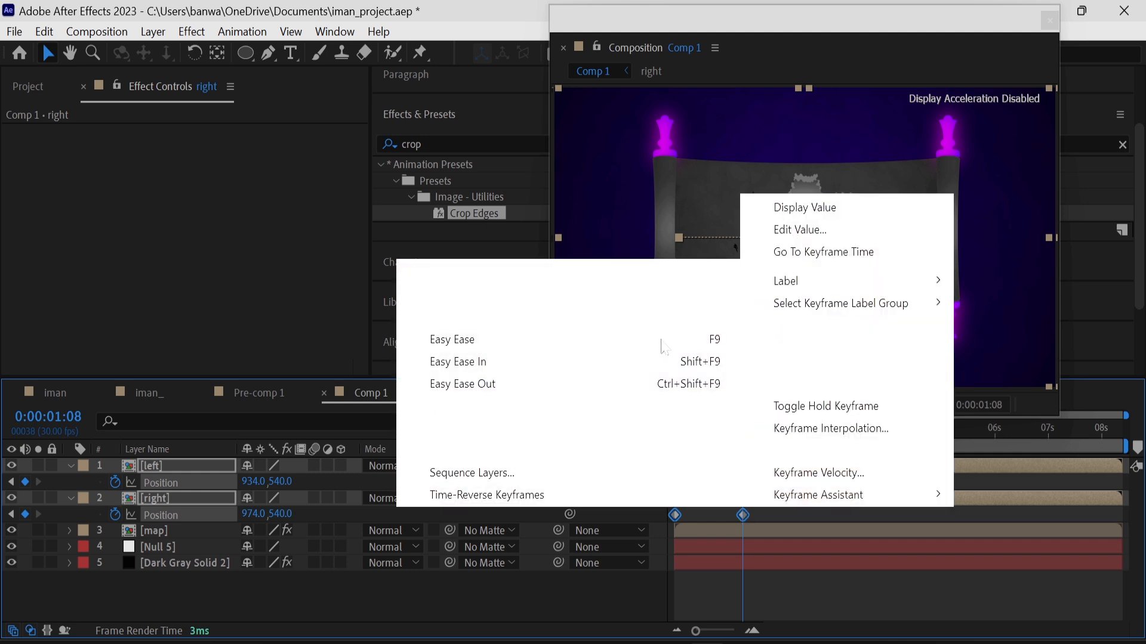
click(663, 339)
Adjust the speed curves of the left and right layers' position keyframes in the Graph Editor.
click(647, 424)
drag(720, 573, 698, 583)
click(681, 558)
click(644, 423)
Apply Easy Ease to the map layer's crop left and crop right Transition Completion keyframes.
click(212, 533)
key(u)
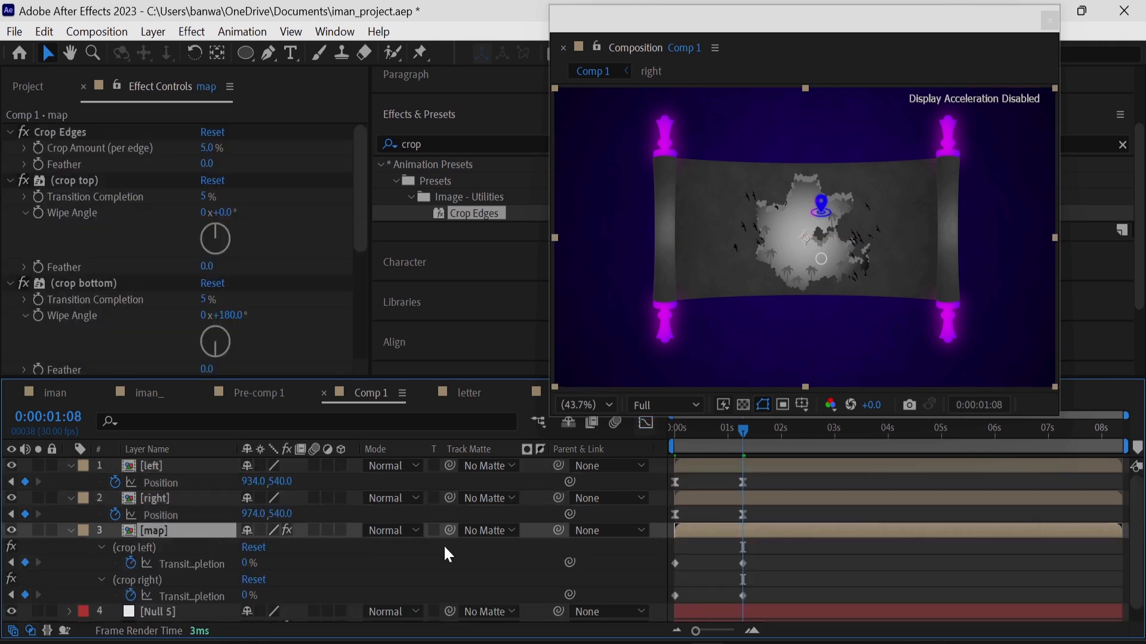
right_click(743, 563)
mouse_move(806, 614)
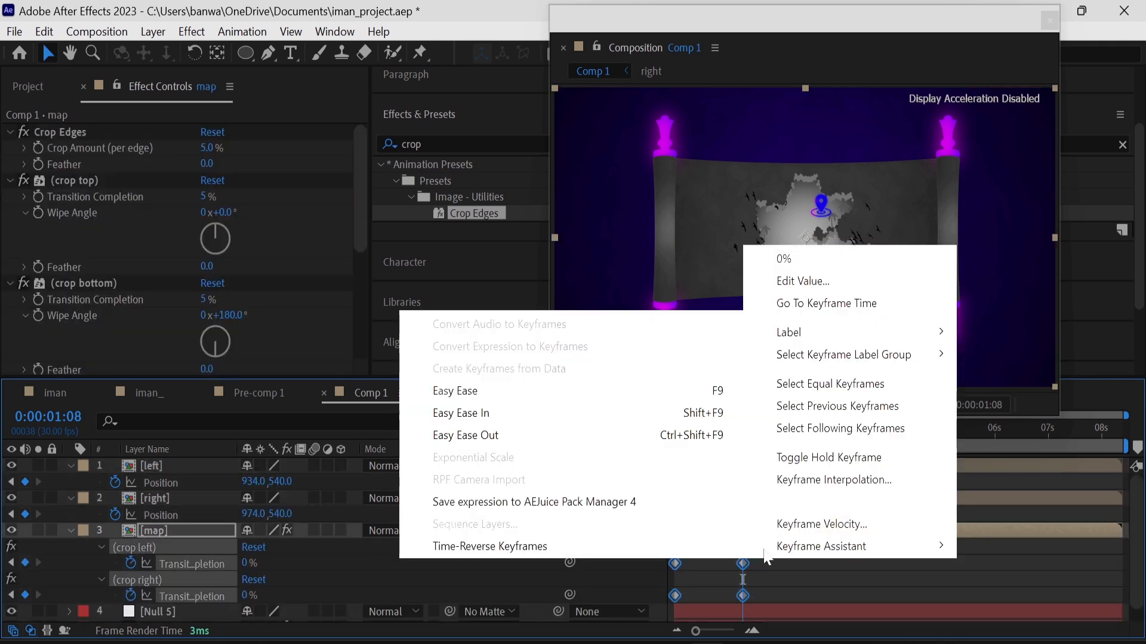
click(627, 390)
Reshape the map crop's speed curve in the Graph Editor, lengthening the ease into the final keyframes so the speed peaks earlier.
click(645, 423)
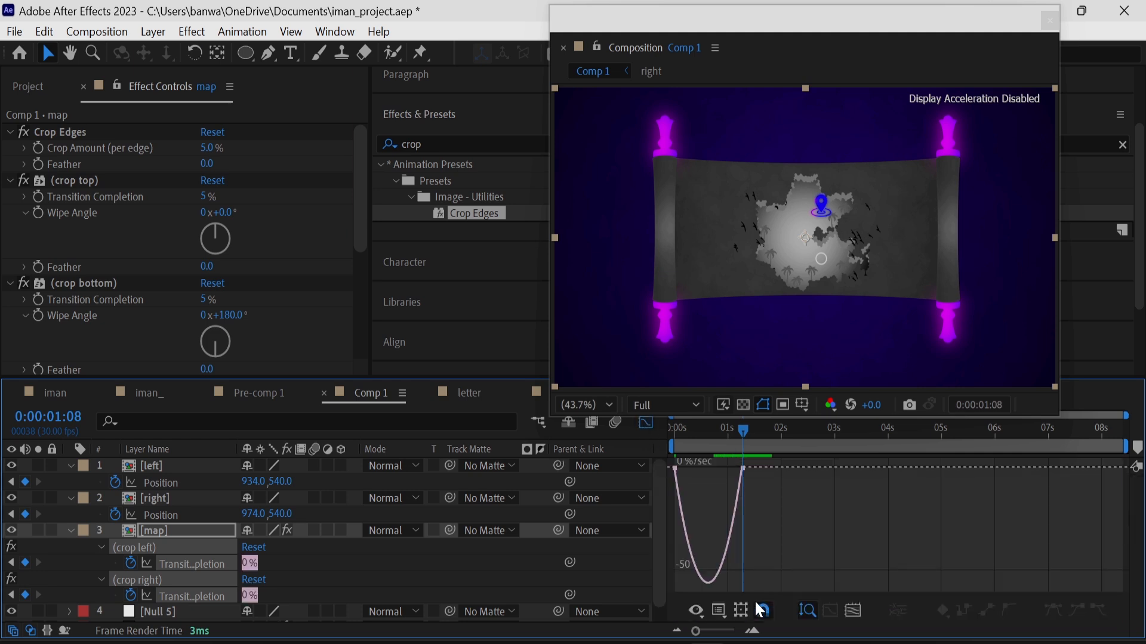
drag(661, 456, 662, 458)
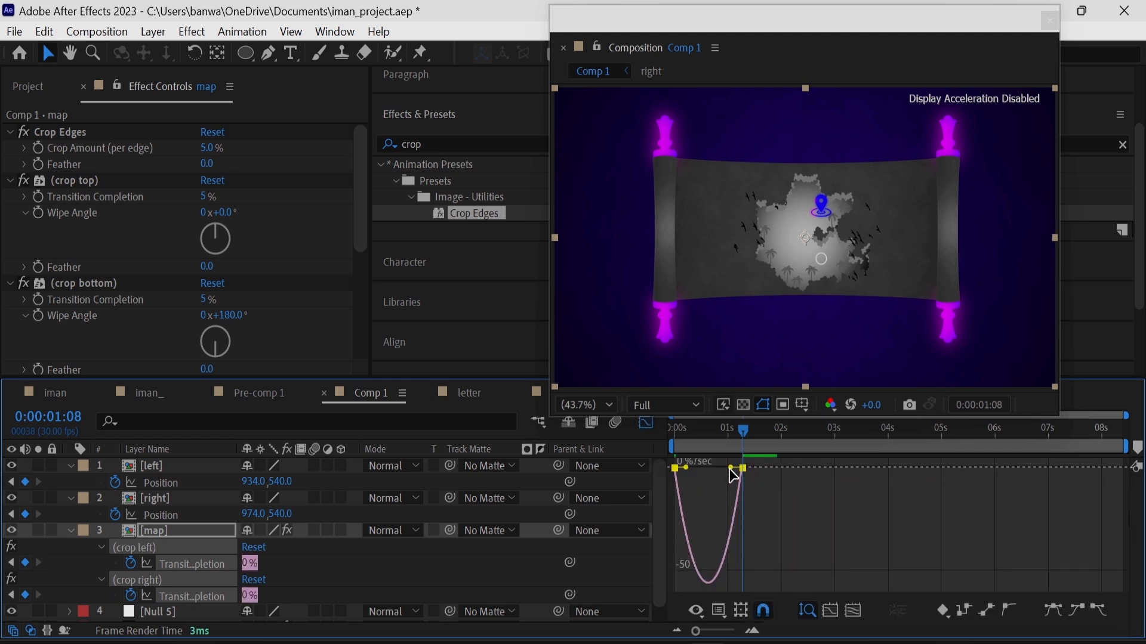
drag(730, 468, 717, 467)
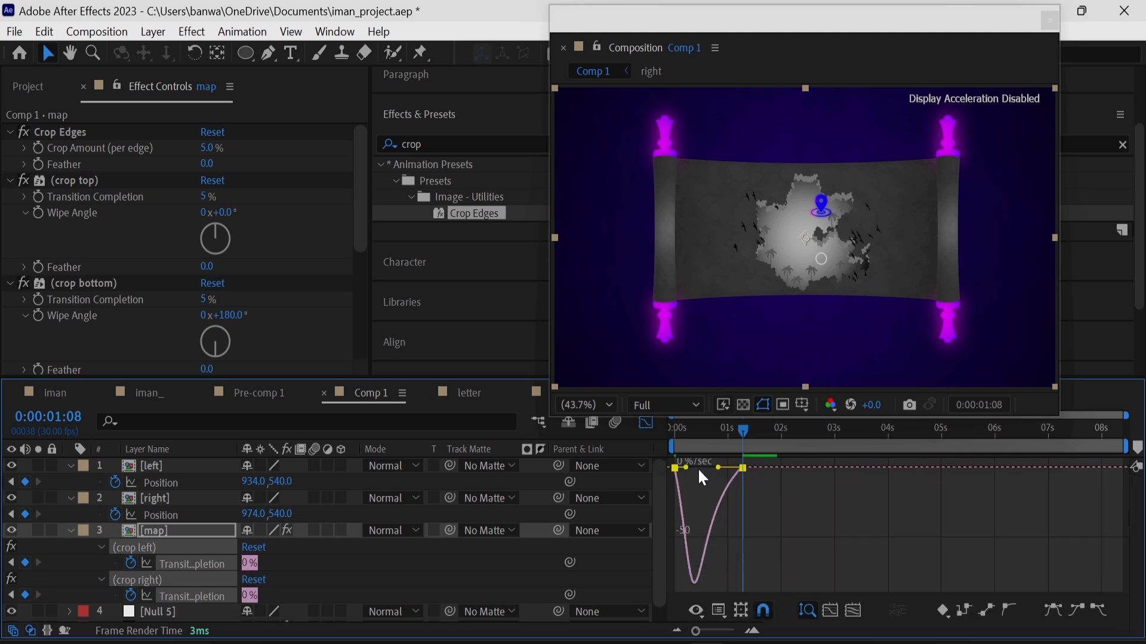
click(647, 424)
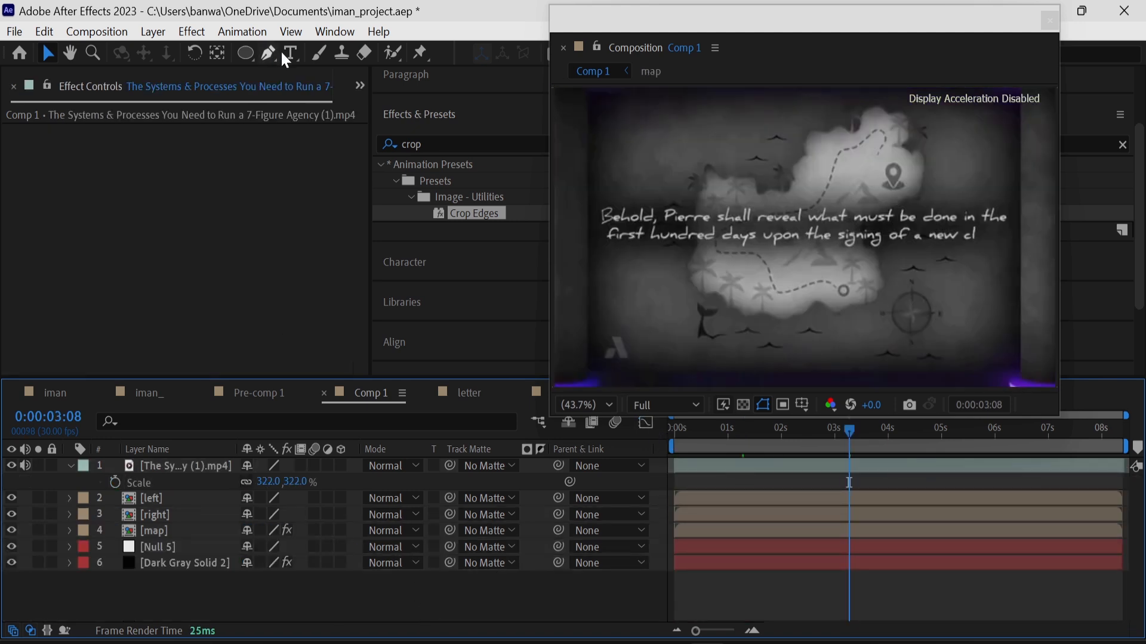
Add the text "Behold", a first name, and "shall reval what must be done in the first hundred days upon the signing of a new client".
click(282, 52)
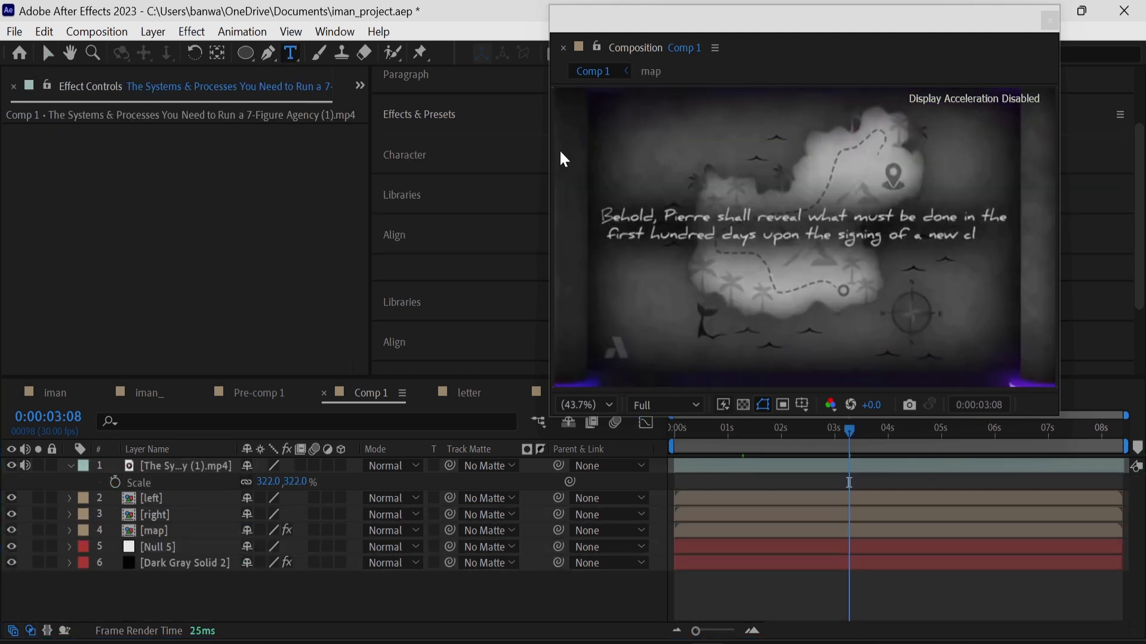
click(608, 155)
text(Behold pieree shall)
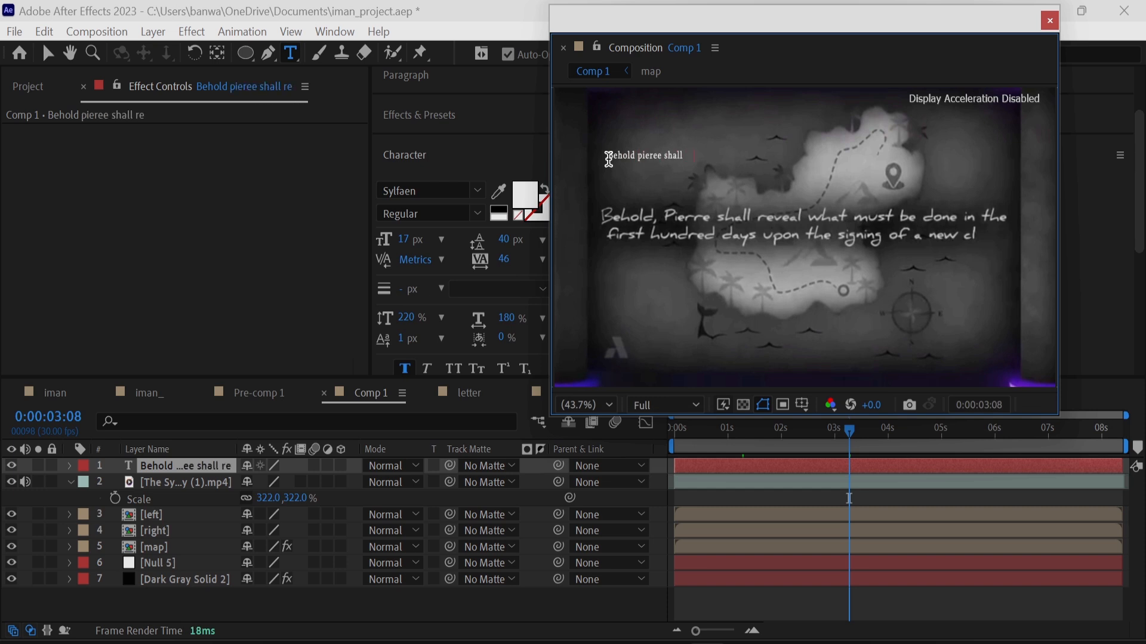
text( reval what must be done in the f)
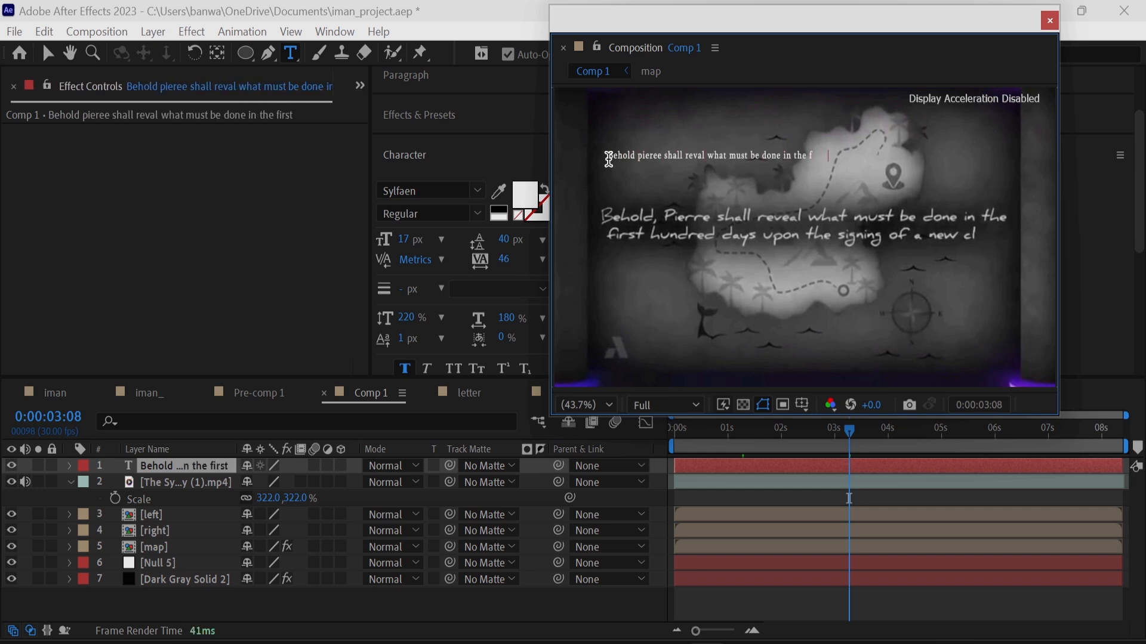
text(irst hundred days upon the signing of a new client)
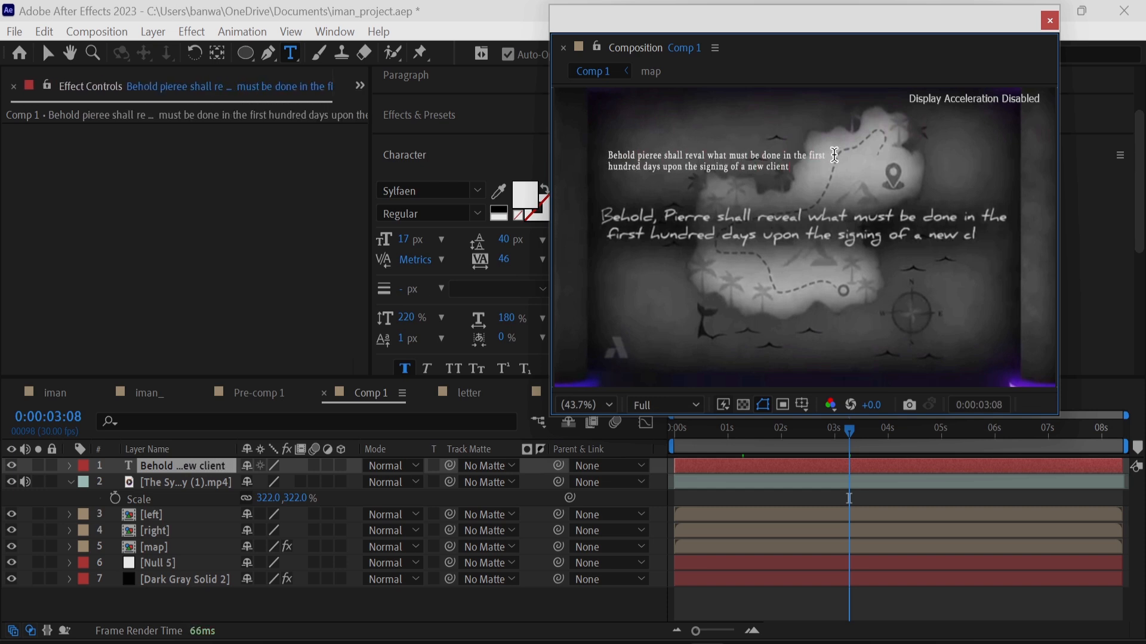
Rewrap the text so that its second line starts with "first hundred days".
click(811, 154)
key(Return)
key(Delete)
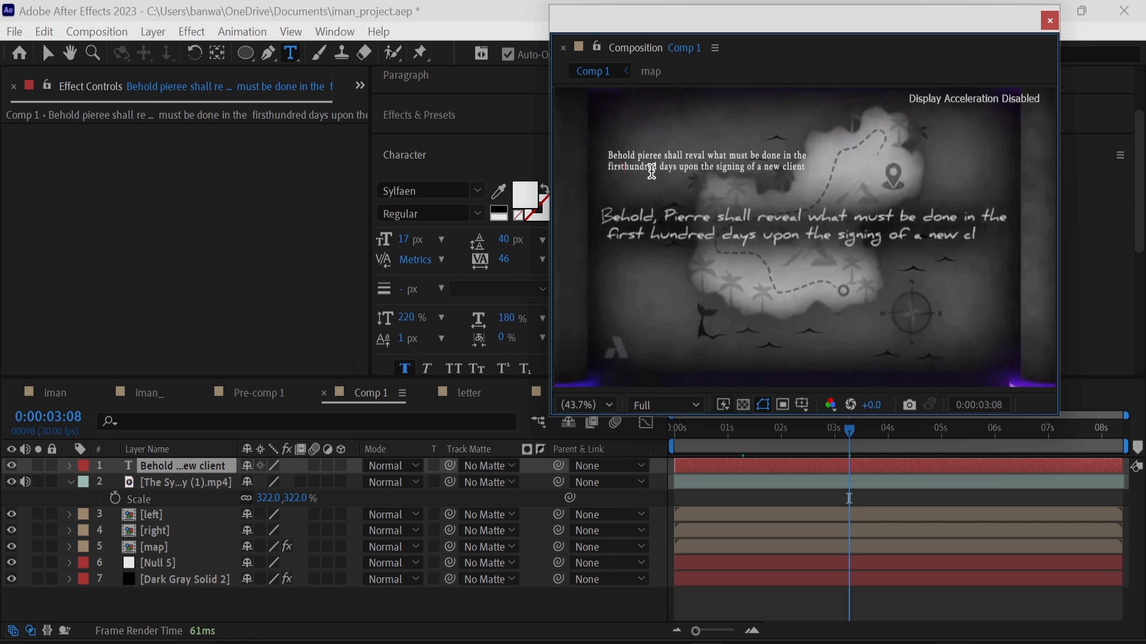
Hide the reference video layer and move the text layer below it in the layer stack.
click(12, 482)
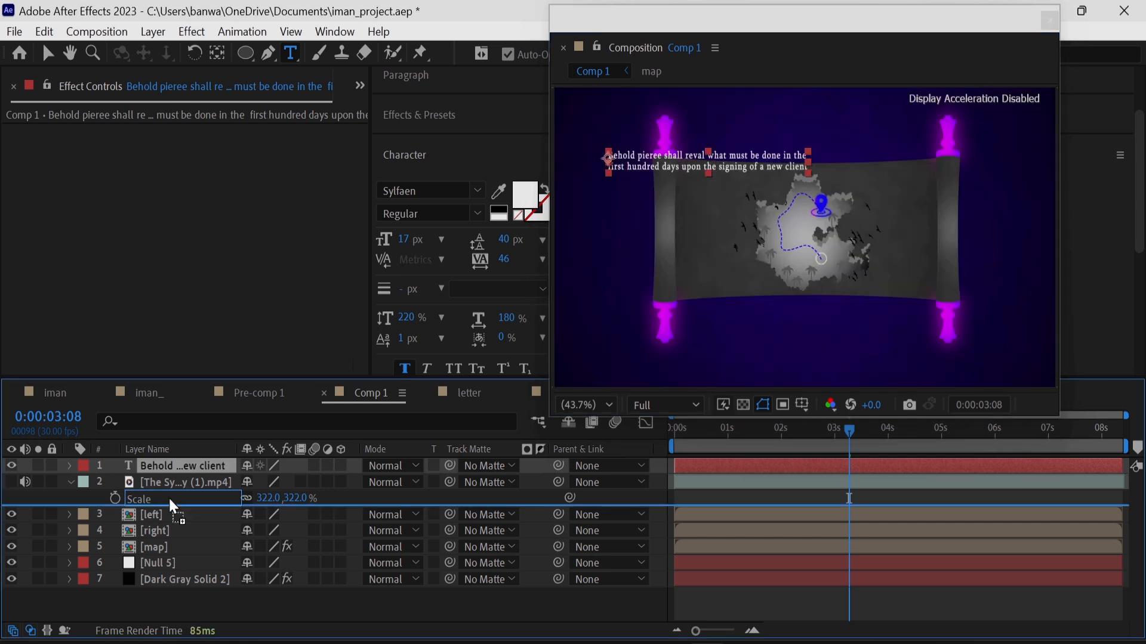
key(ctrl+[)
Scale the text layer to 120% and place it across the scroll at position 520.9, 477.3.
key(p)
drag(252, 515, 578, 543)
drag(281, 514, 242, 505)
key(s)
click(266, 514)
text(120)
key(Return)
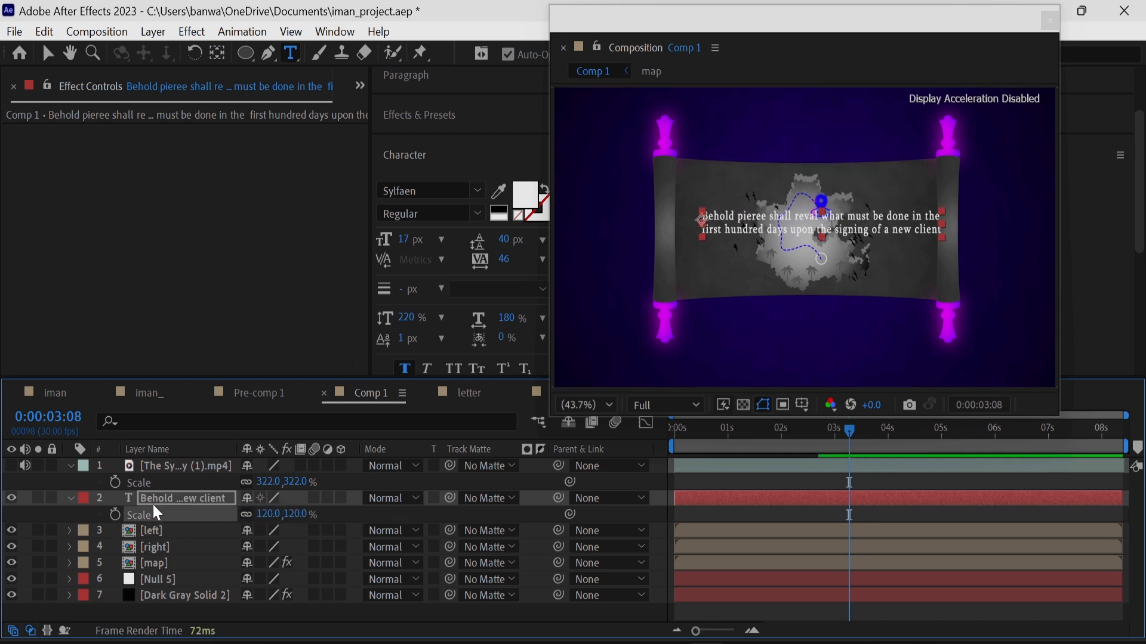
key(p)
drag(250, 514, 227, 520)
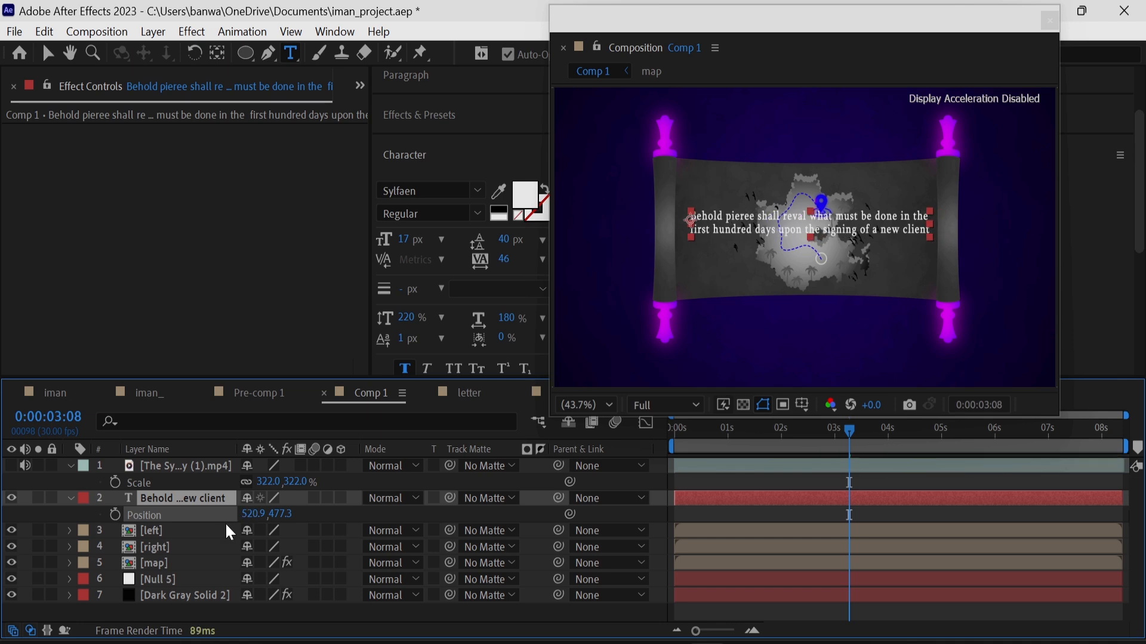
click(70, 500)
Try the Viner Hand ITC font on the whole scroll text.
click(760, 231)
key(ctrl+a)
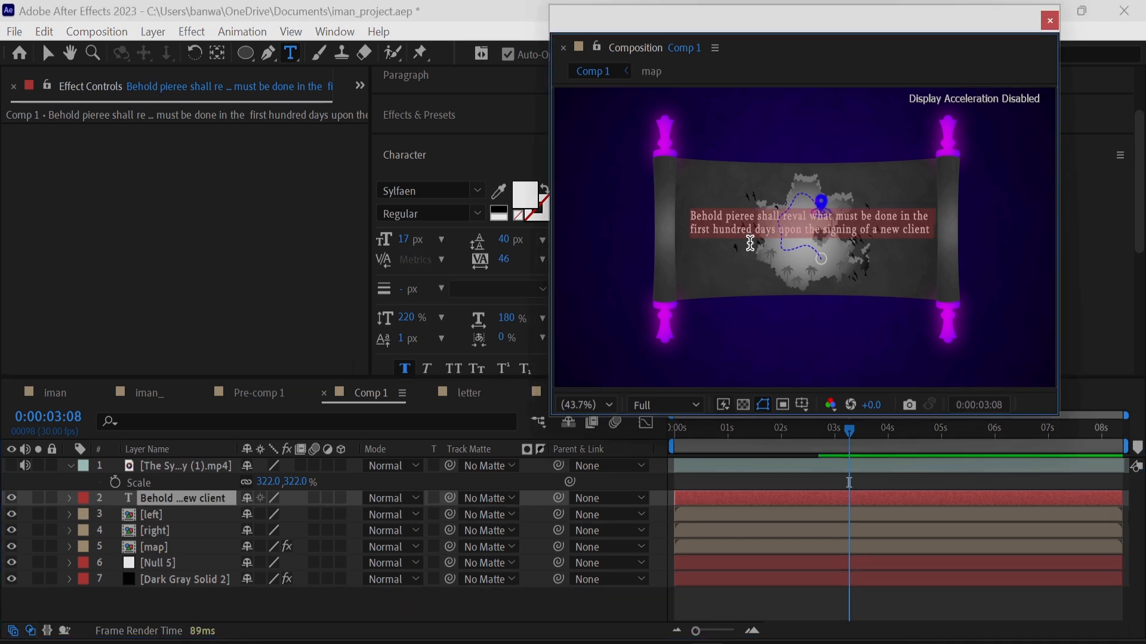
click(468, 192)
click(478, 191)
scroll(503, 322, up, 15)
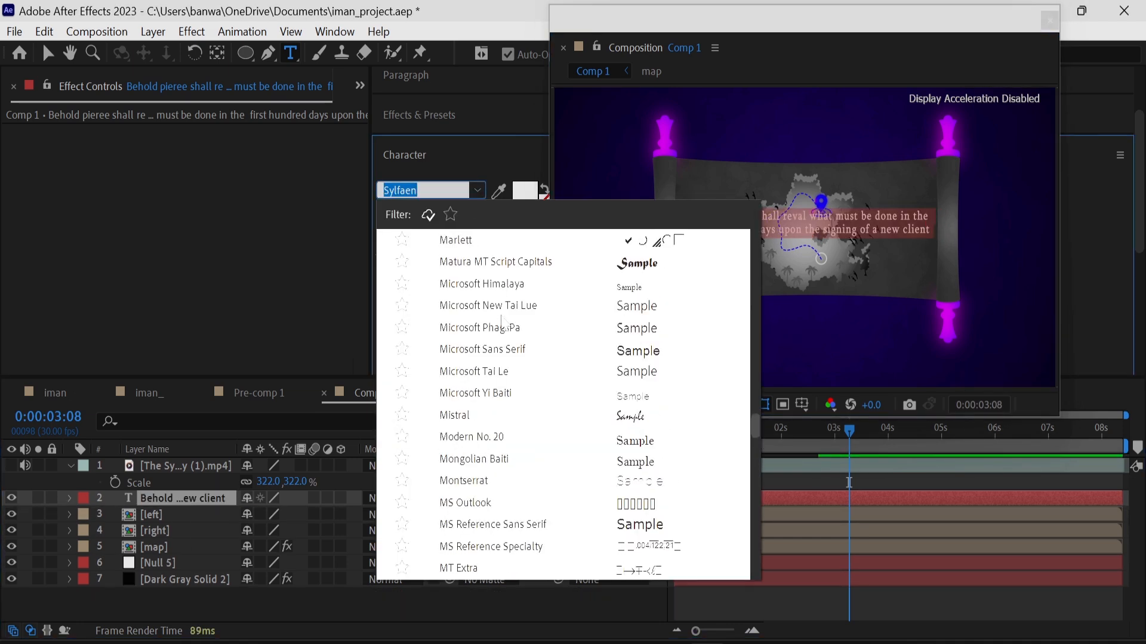
scroll(503, 323, up, 15)
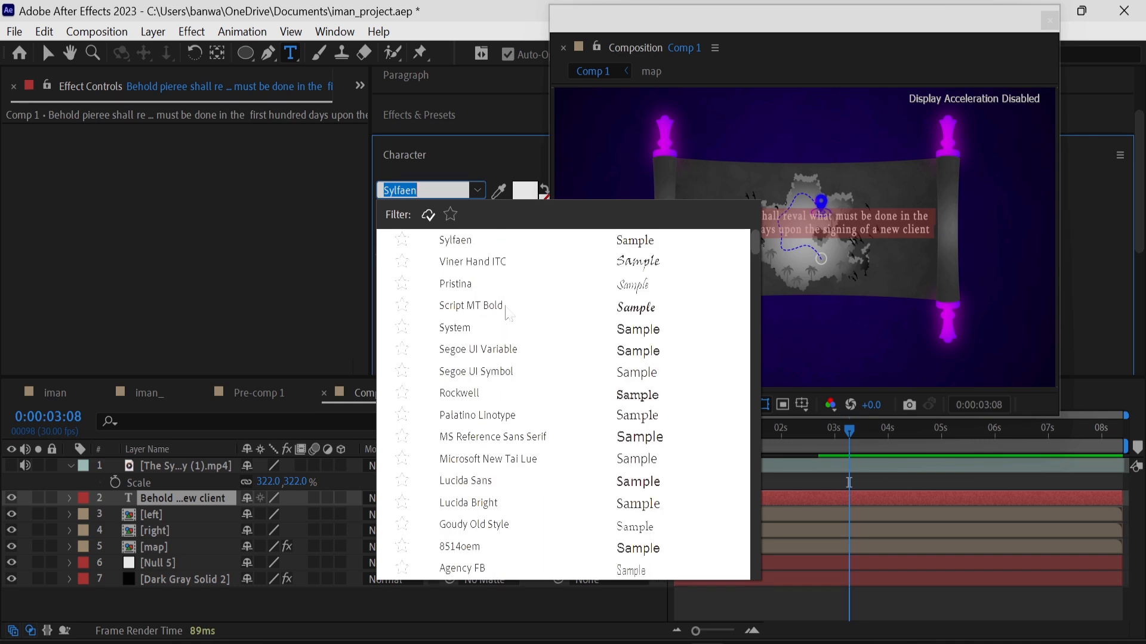
click(526, 262)
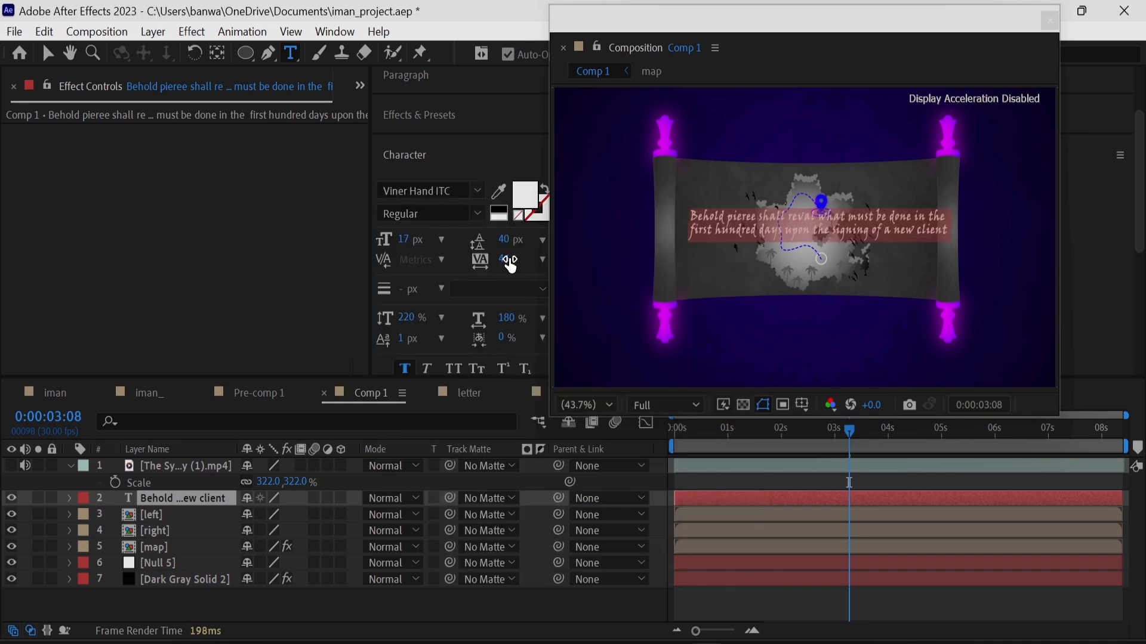
Change the scroll text's font to Pristina and undo the last position shift of the text layer.
click(475, 192)
scroll(537, 272, up, 9)
drag(754, 480, 716, 191)
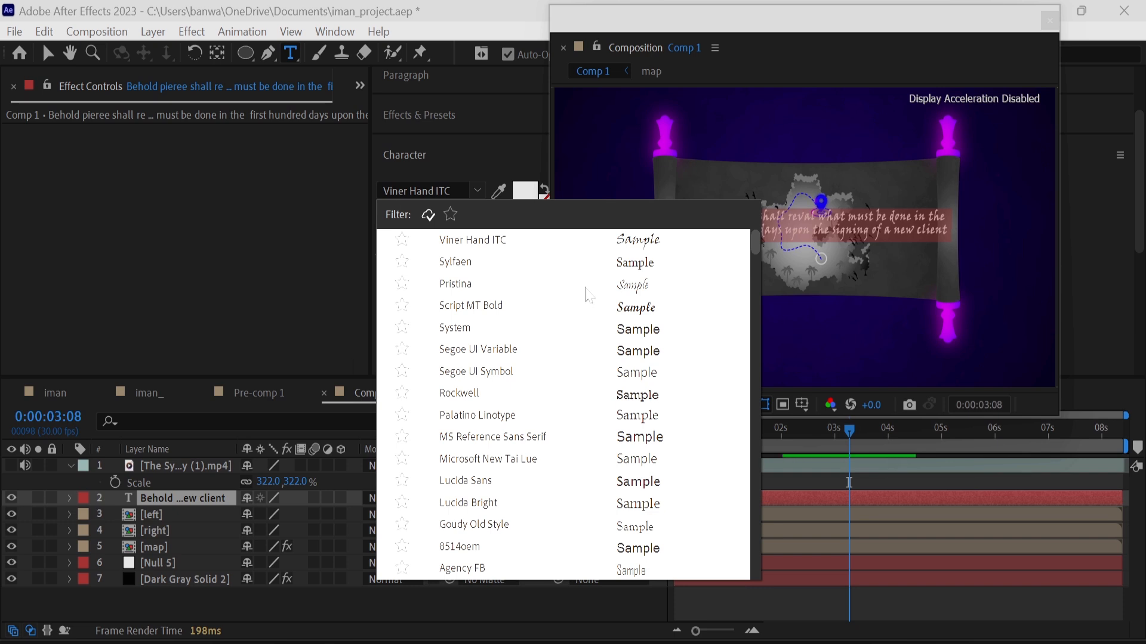
click(597, 288)
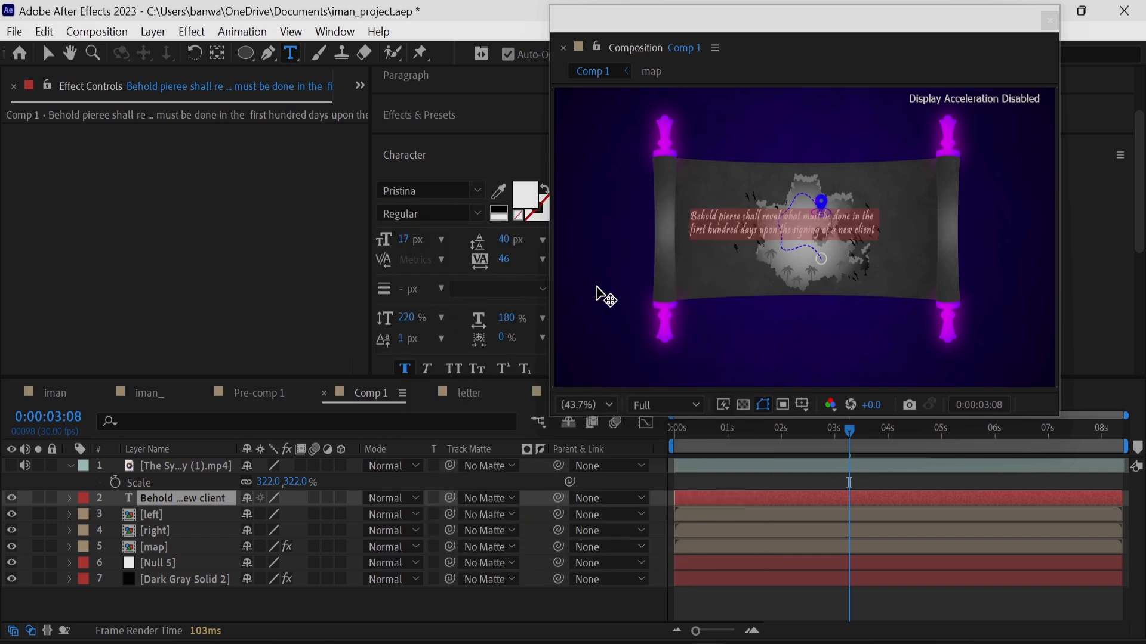
key(ctrl+z)
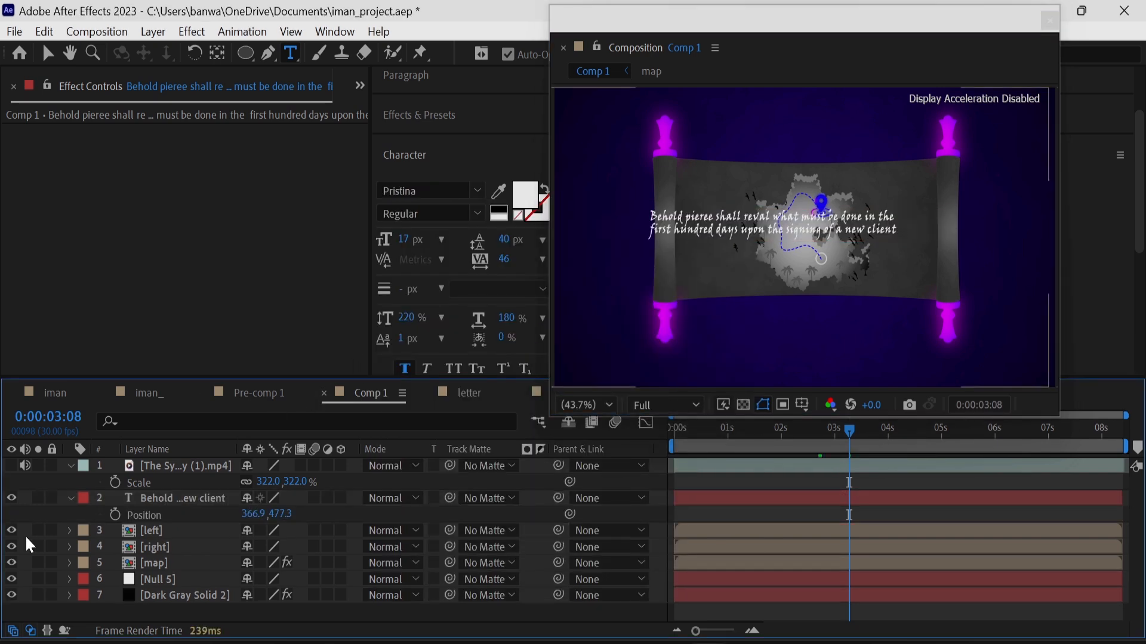
key(ctrl+z)
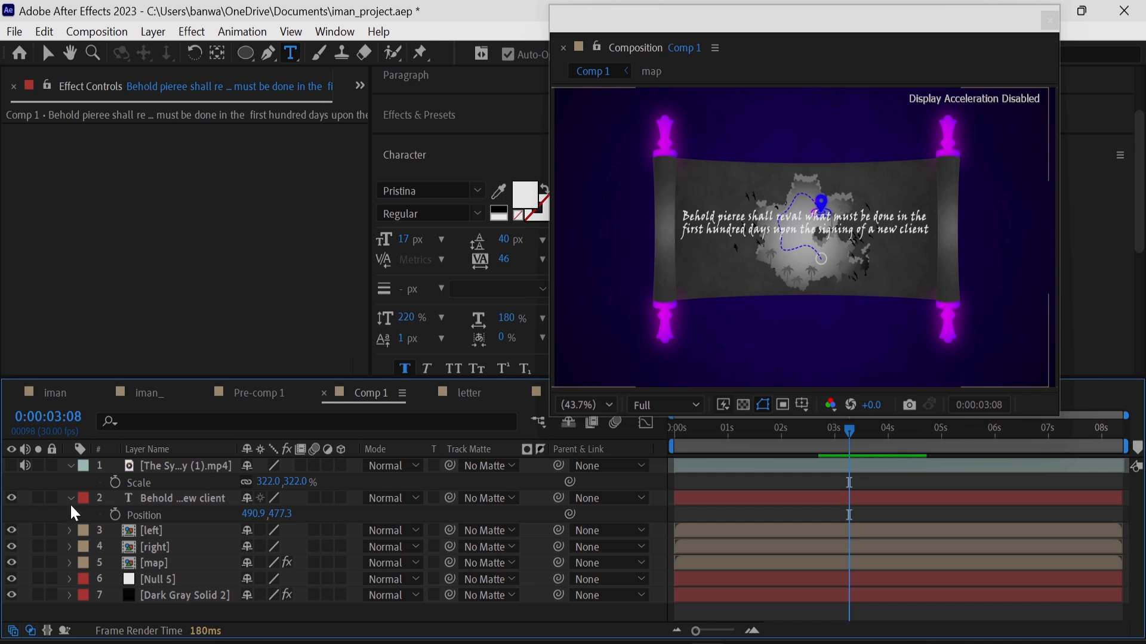
Find the Drop Shadow effect and apply it to the scroll text layer.
click(463, 113)
click(399, 146)
text(drop shad)
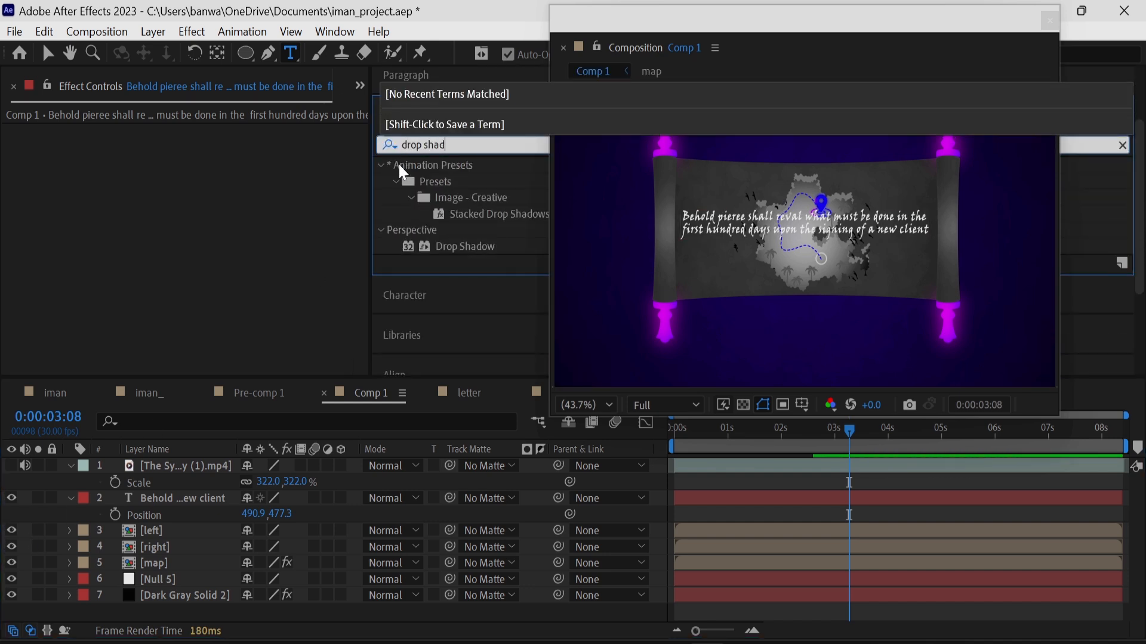
drag(459, 246, 197, 499)
key(v)
Set the text's Drop Shadow to 100% opacity, distance 8 and softness 145.
drag(209, 165, 301, 166)
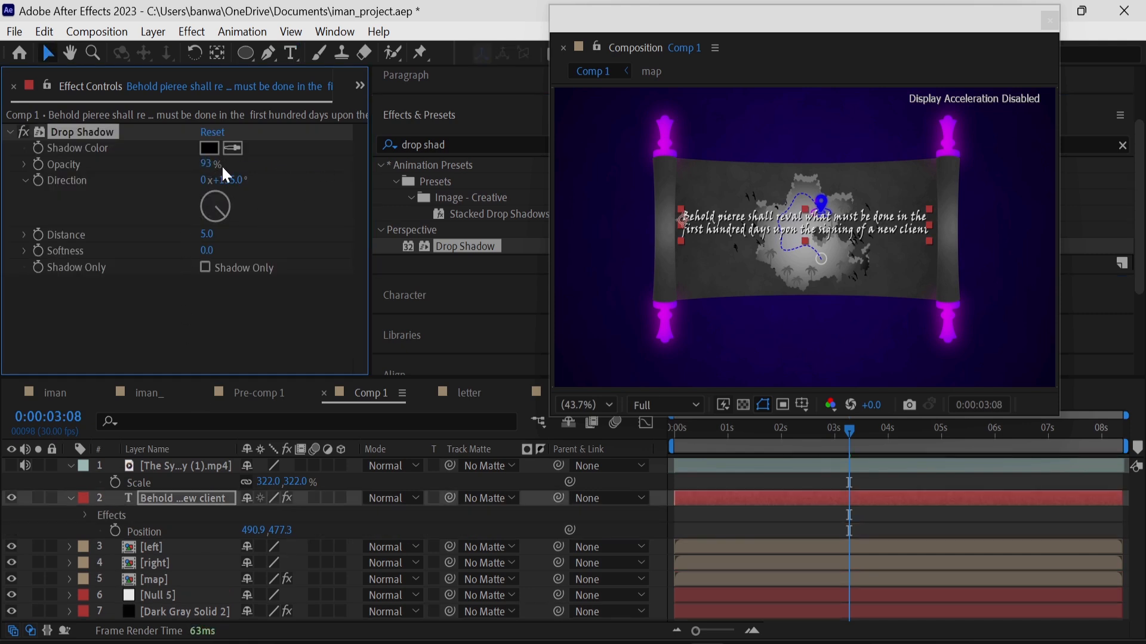
click(210, 233)
key(Return)
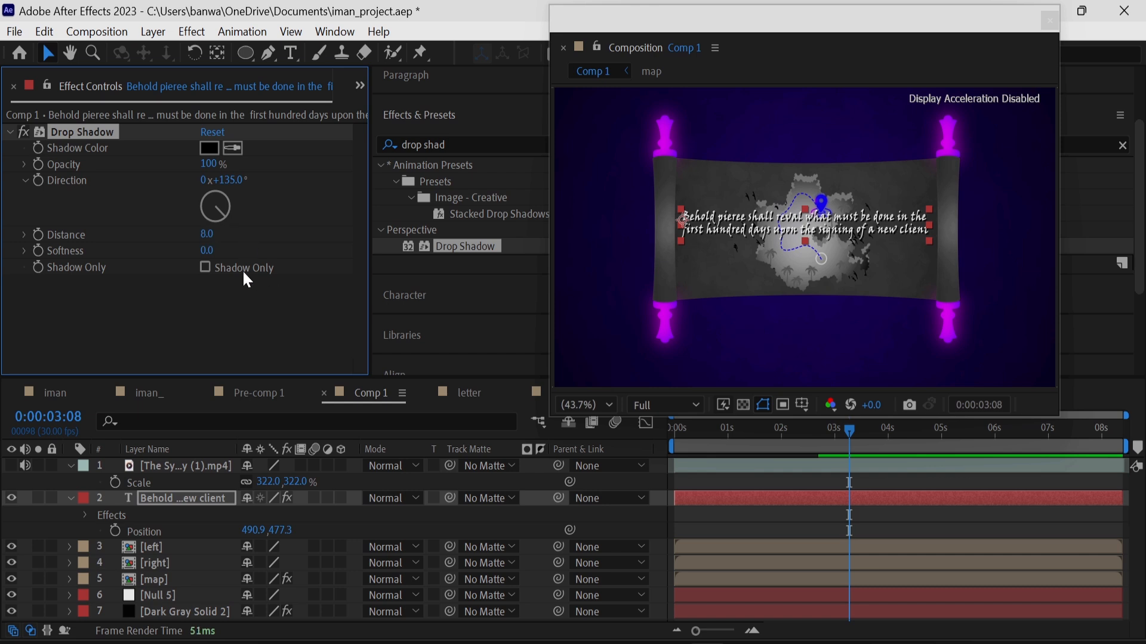
drag(354, 252, 453, 252)
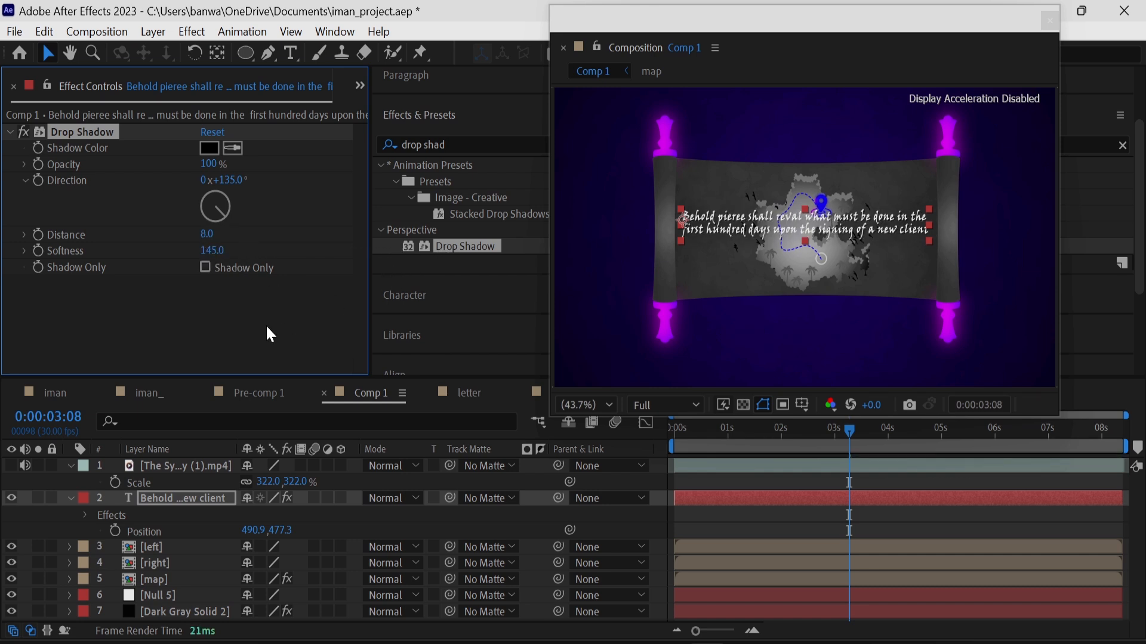
Duplicate the Drop Shadow effect on the scroll text layer.
right_click(66, 131)
click(121, 241)
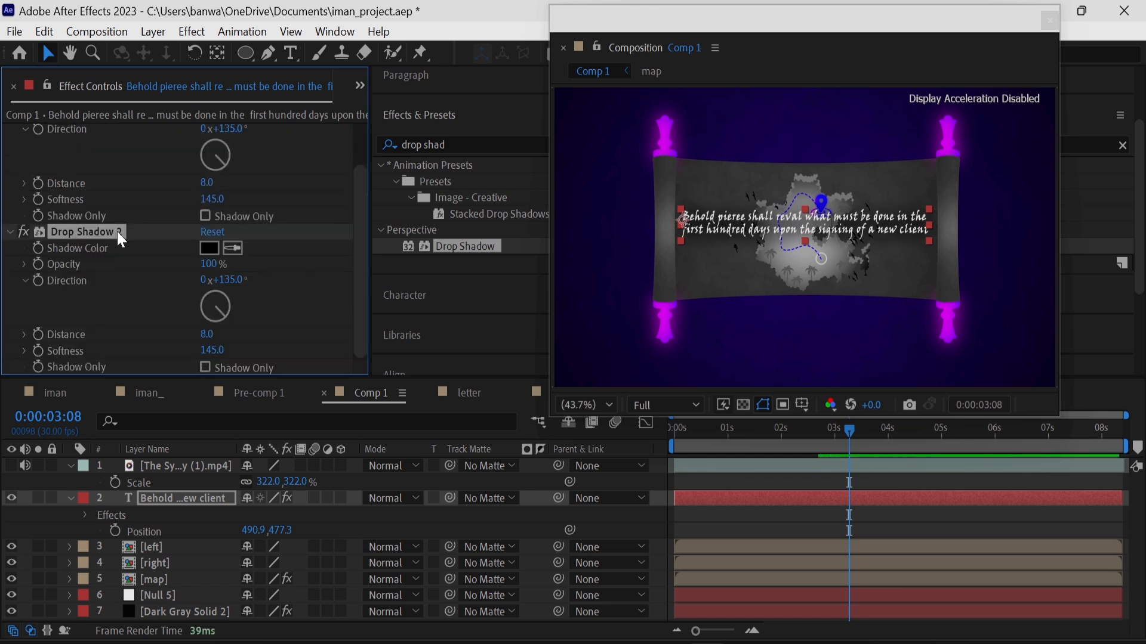
click(27, 499)
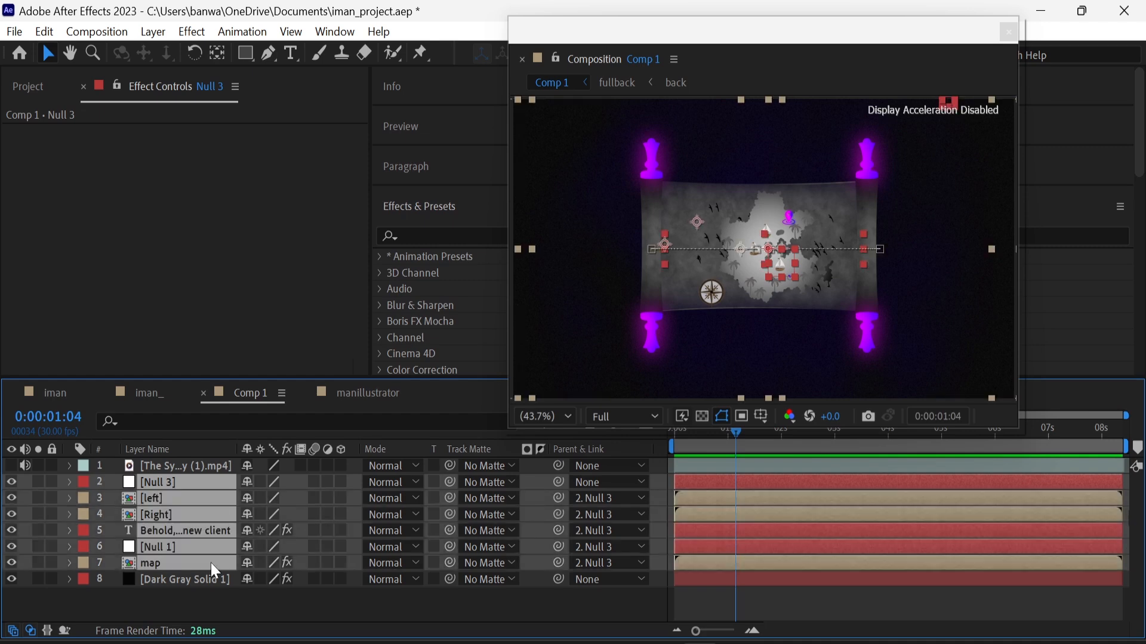
Pre-compose the selected nulls, left, Right, text and map layers into a new composition named Scene_1.
right_click(210, 563)
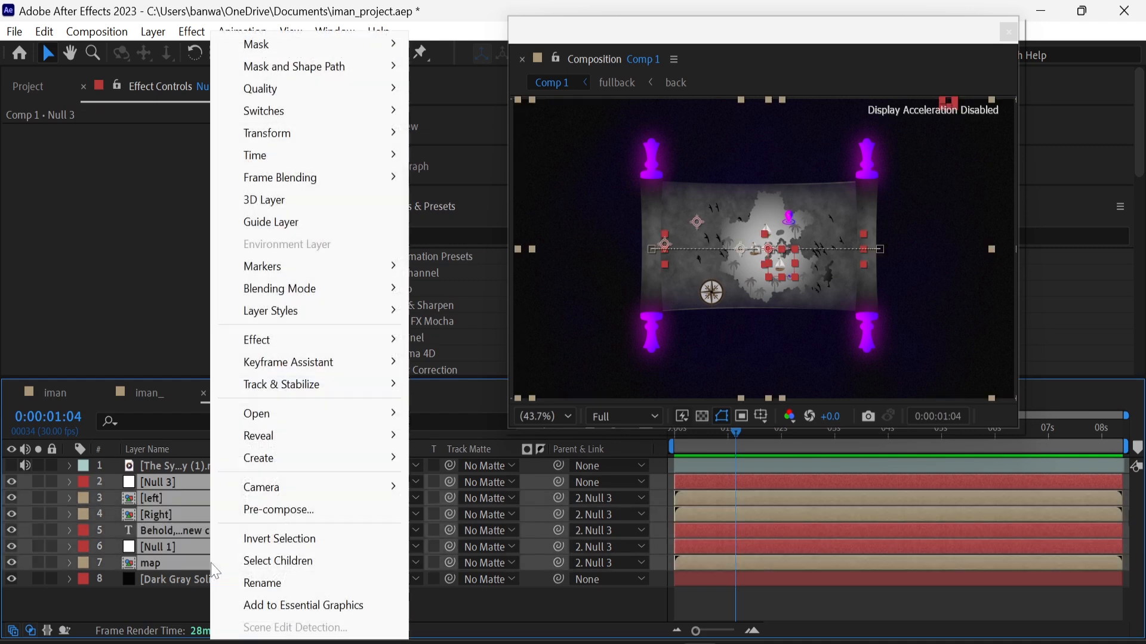
click(249, 511)
text(Scene)
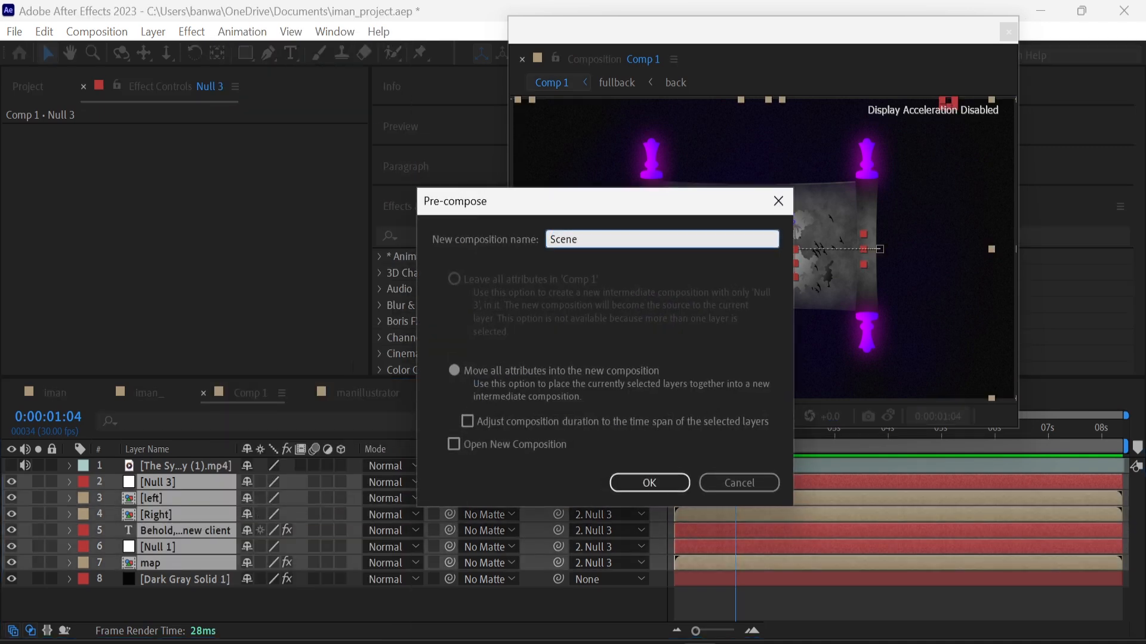
key(Return)
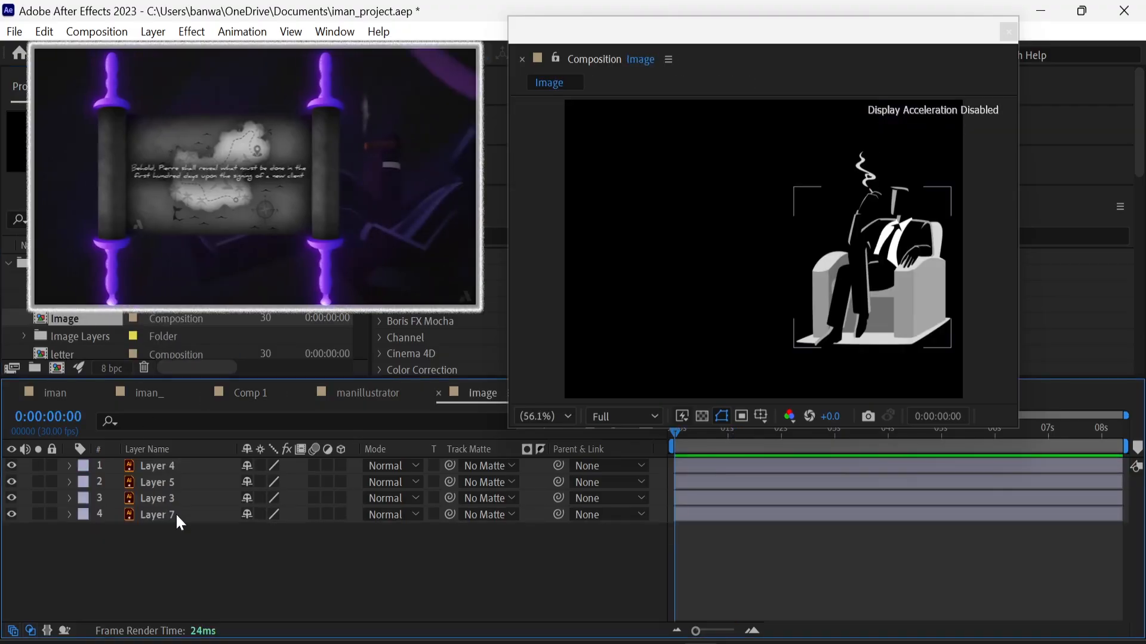
Copy all four layers of the Image composition into Comp 1, between the reference video and Scene_1, and hide the Scene_1 layer.
click(176, 514)
shift+click(180, 466)
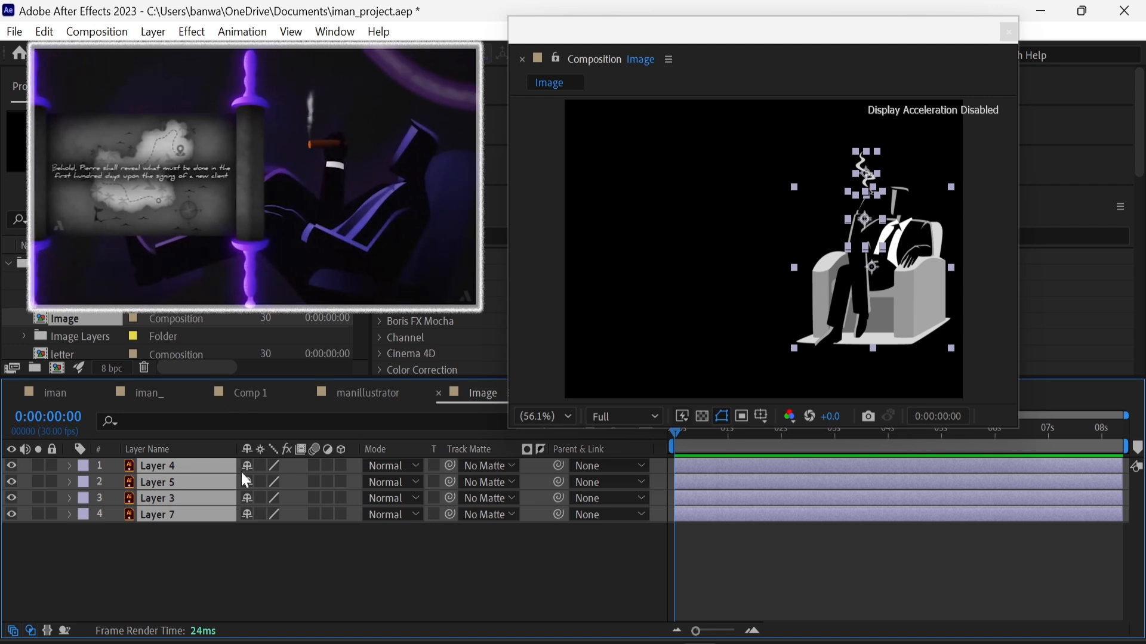
click(246, 392)
key(ctrl+v)
drag(197, 496, 191, 536)
click(213, 600)
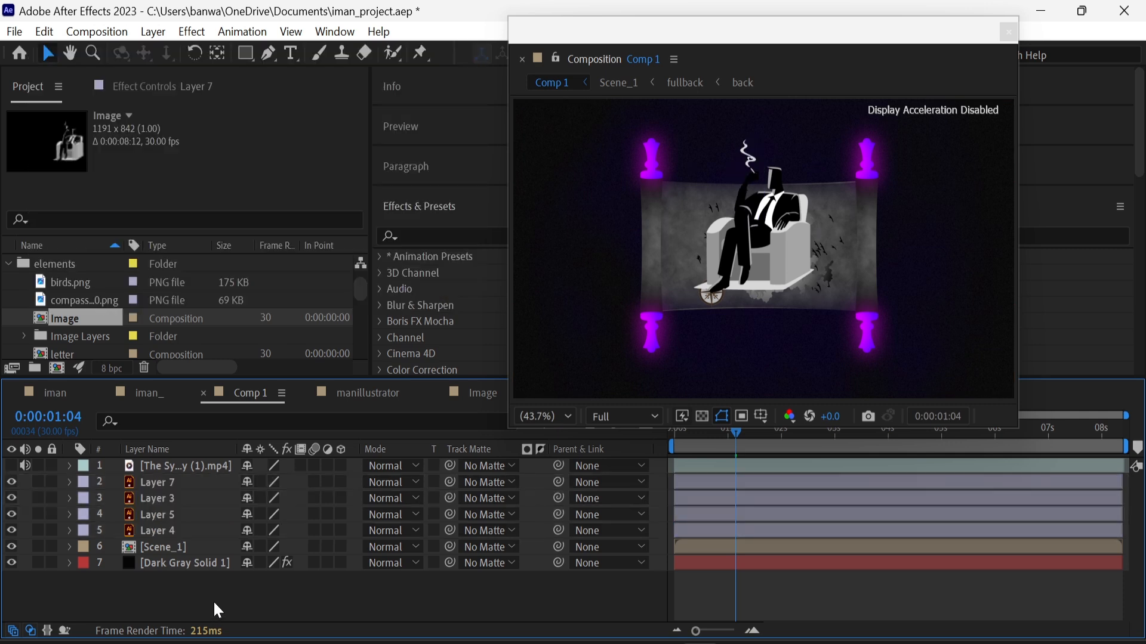
click(11, 547)
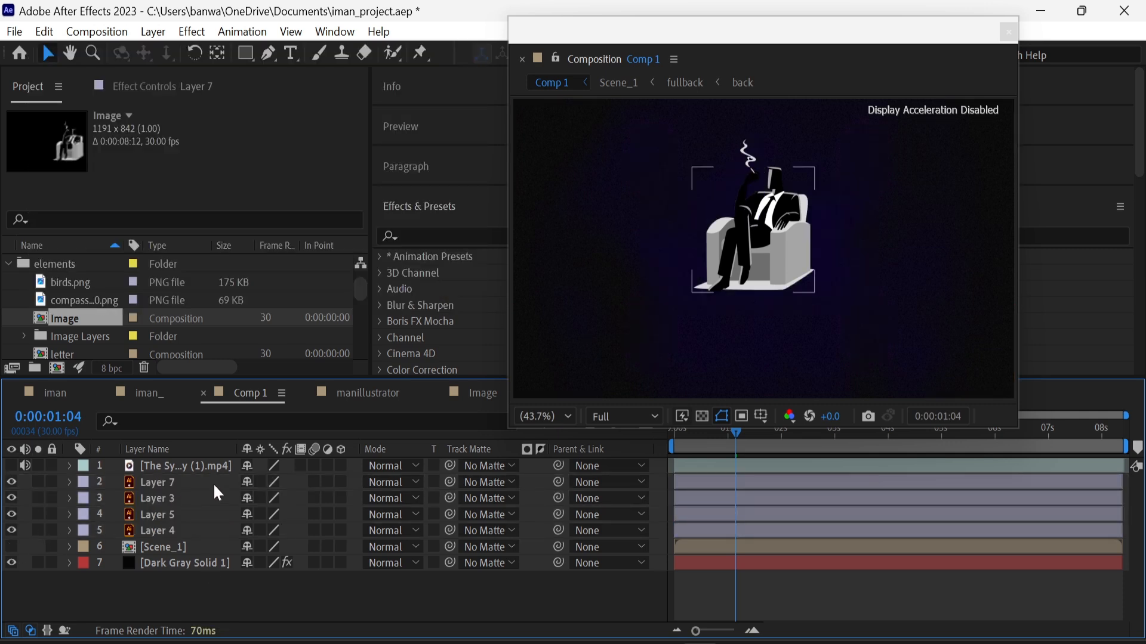
Create a null object, move it just below the reference video, and parent the four figure layers to it.
right_click(216, 484)
mouse_move(268, 350)
click(597, 469)
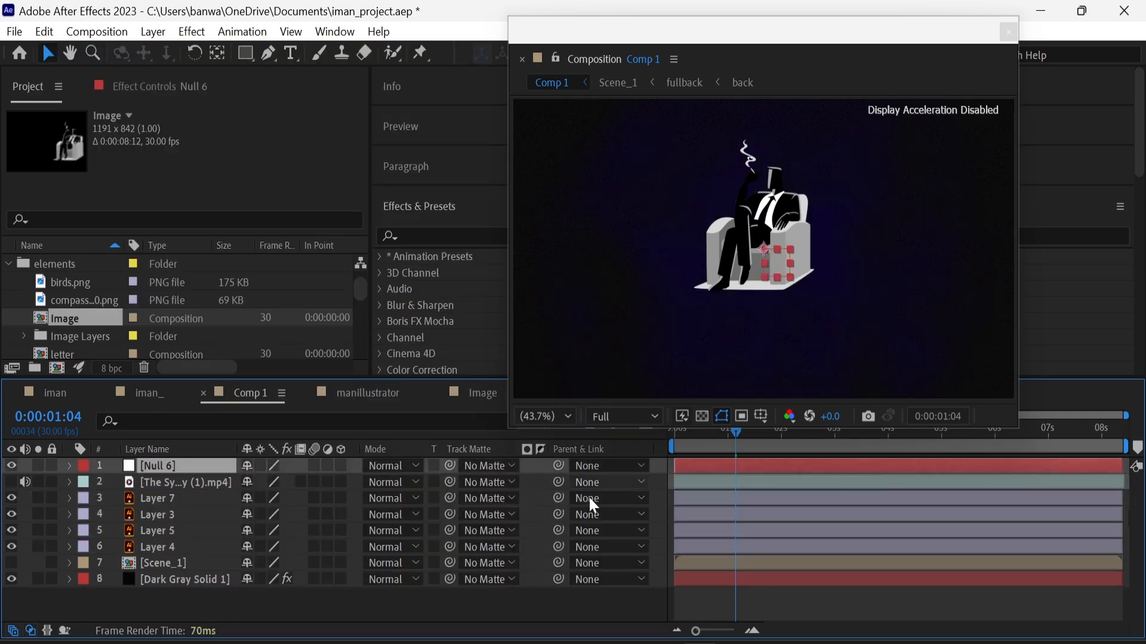
drag(174, 468, 174, 493)
click(175, 496)
shift+click(182, 544)
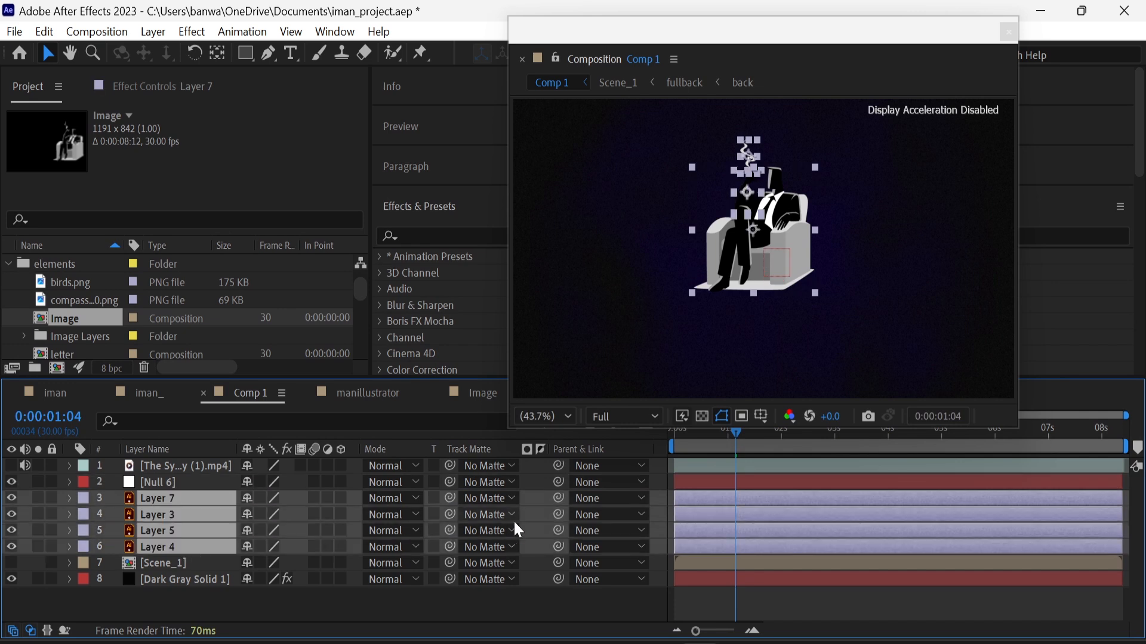
drag(438, 508, 172, 488)
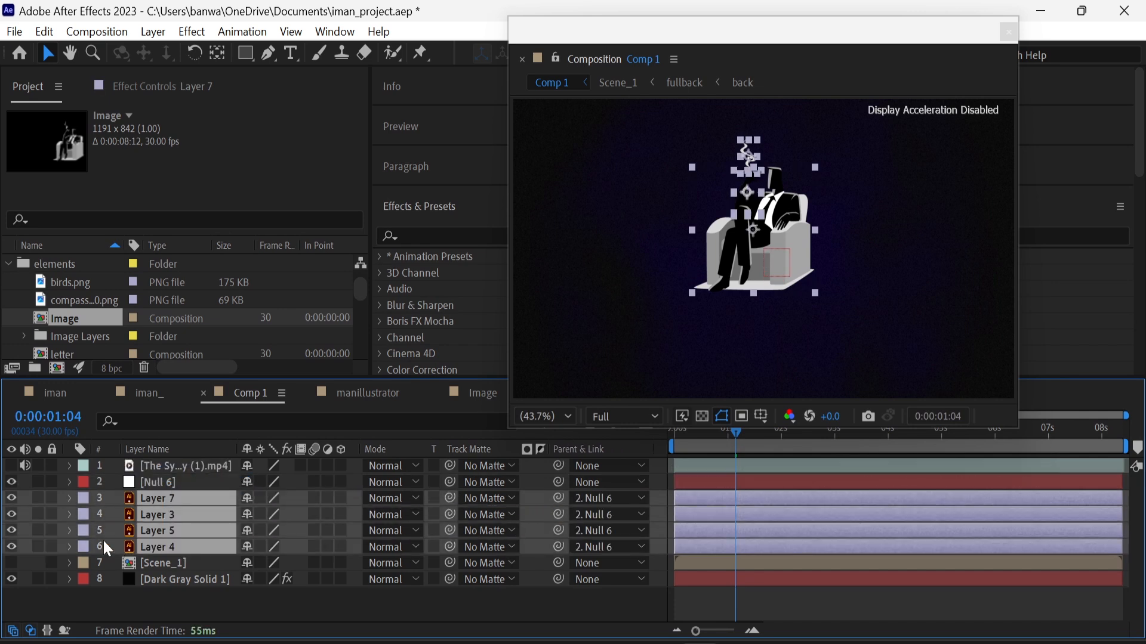
Scale up the null so the seated man and armchair fill most of the frame height.
click(189, 481)
key(s)
drag(268, 499, 417, 501)
key(p)
Add an adjustment layer directly below the reference video and apply the Tint effect to it.
right_click(227, 608)
mouse_move(314, 373)
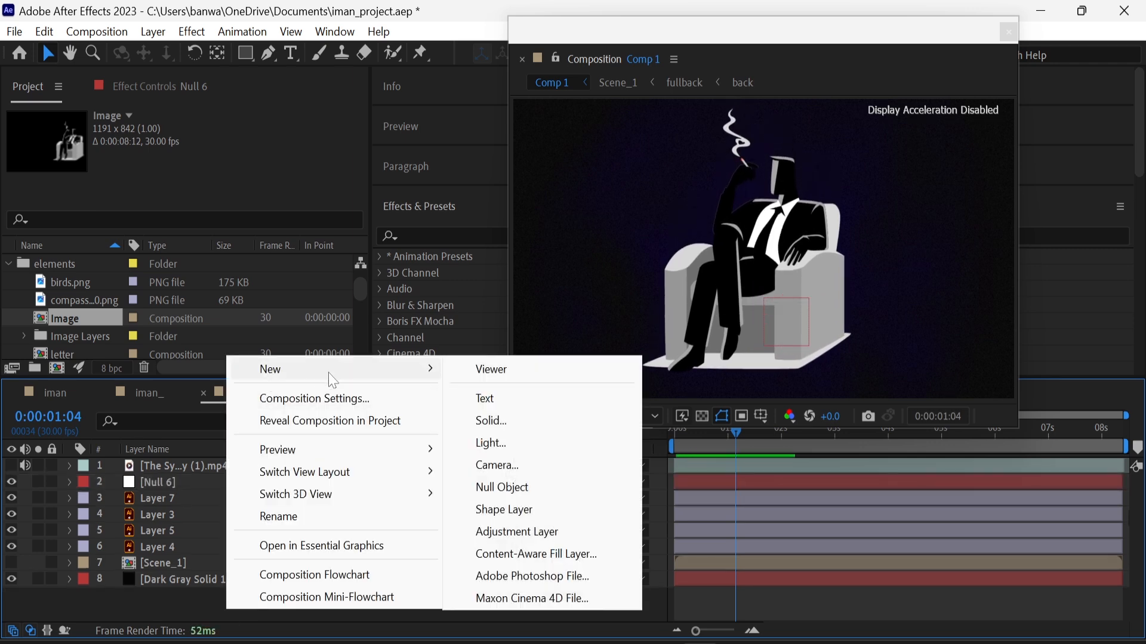
click(506, 529)
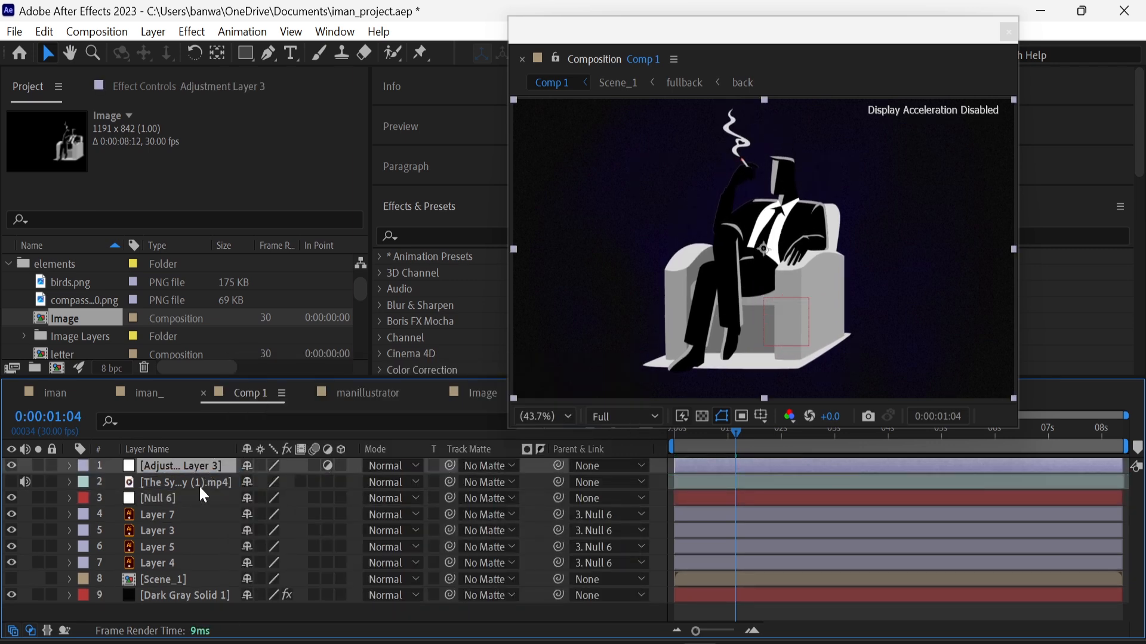
drag(205, 491, 206, 493)
click(413, 235)
text(tint)
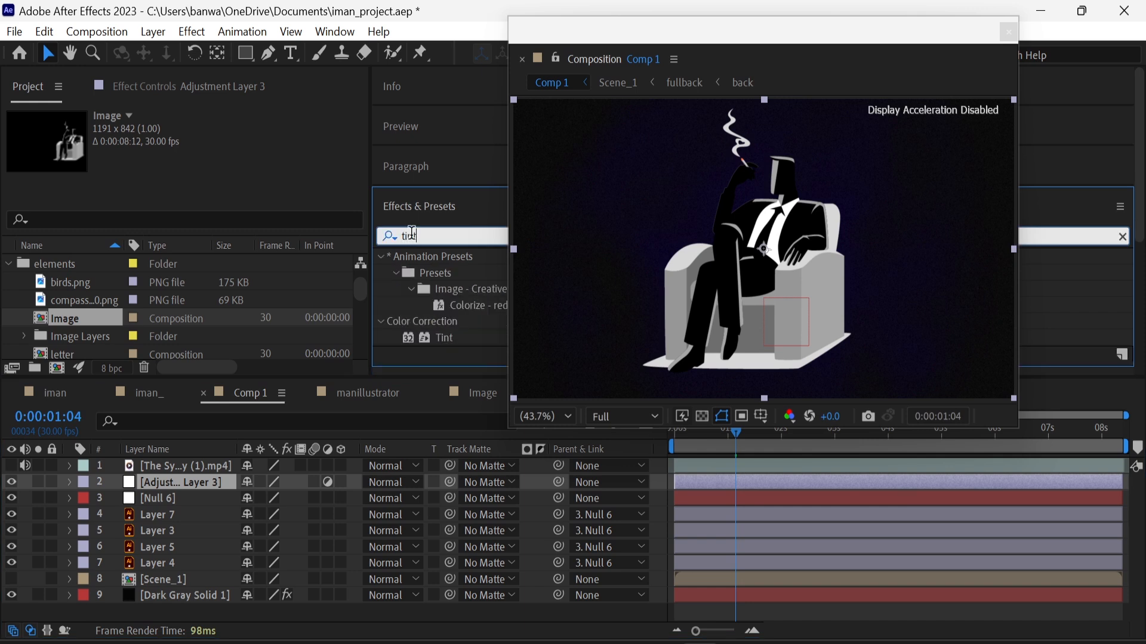
drag(444, 338, 210, 481)
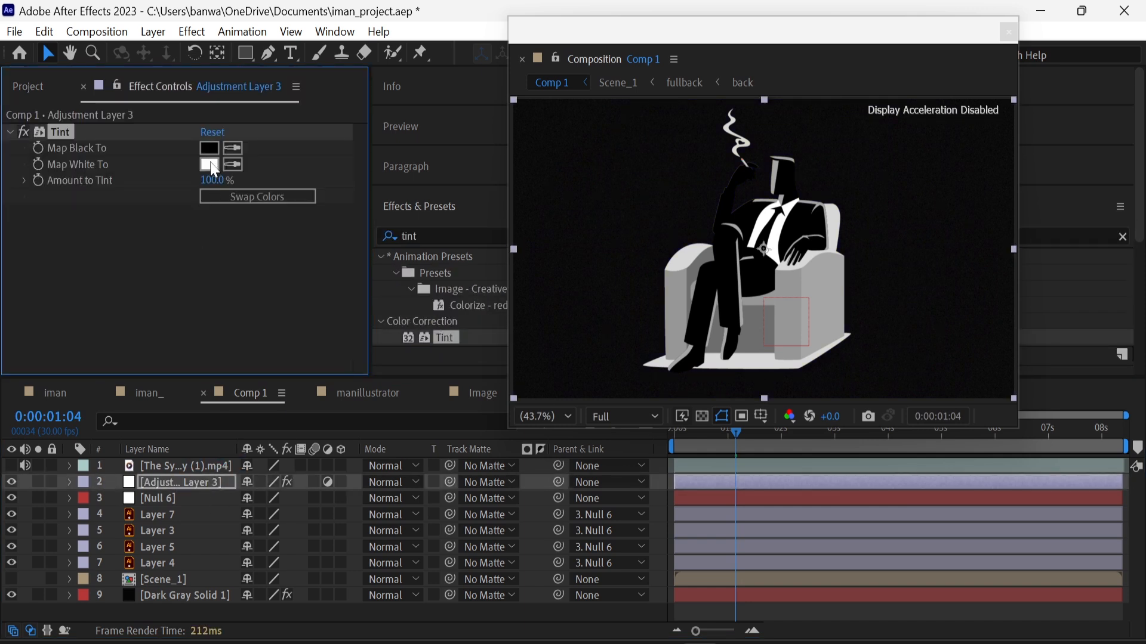
Map the Tint's white to a vivid purple and slightly reduce its Amount to Tint.
click(211, 163)
drag(300, 146, 339, 46)
click(451, 68)
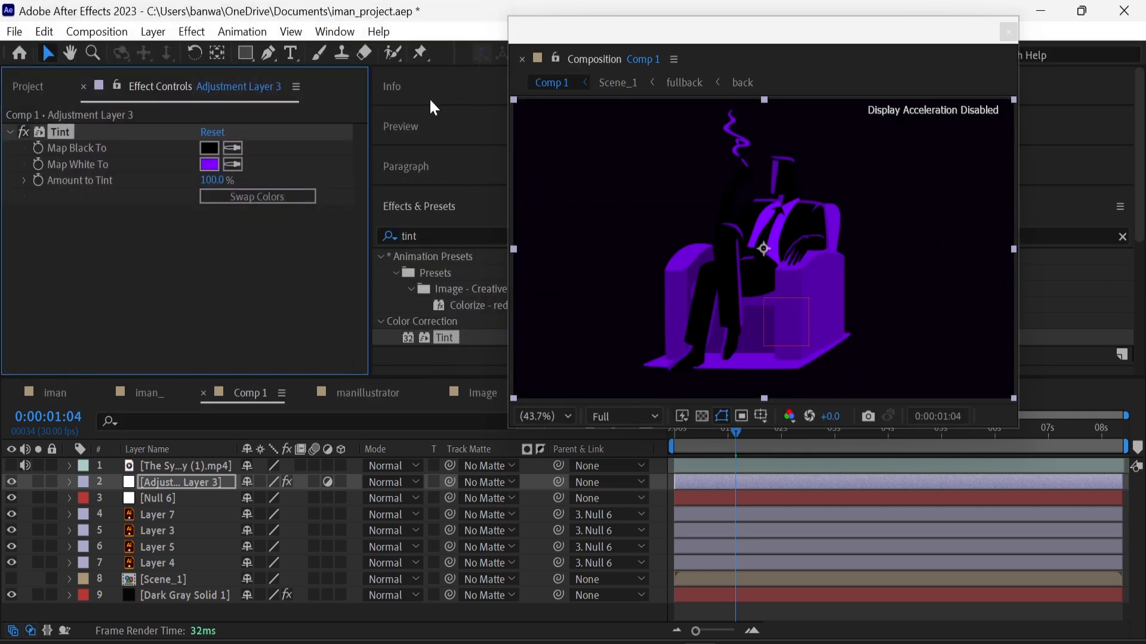
mouse_move(219, 188)
mouse_down()
mouse_move(191, 189)
mouse_move(217, 181)
mouse_up()
click(215, 179)
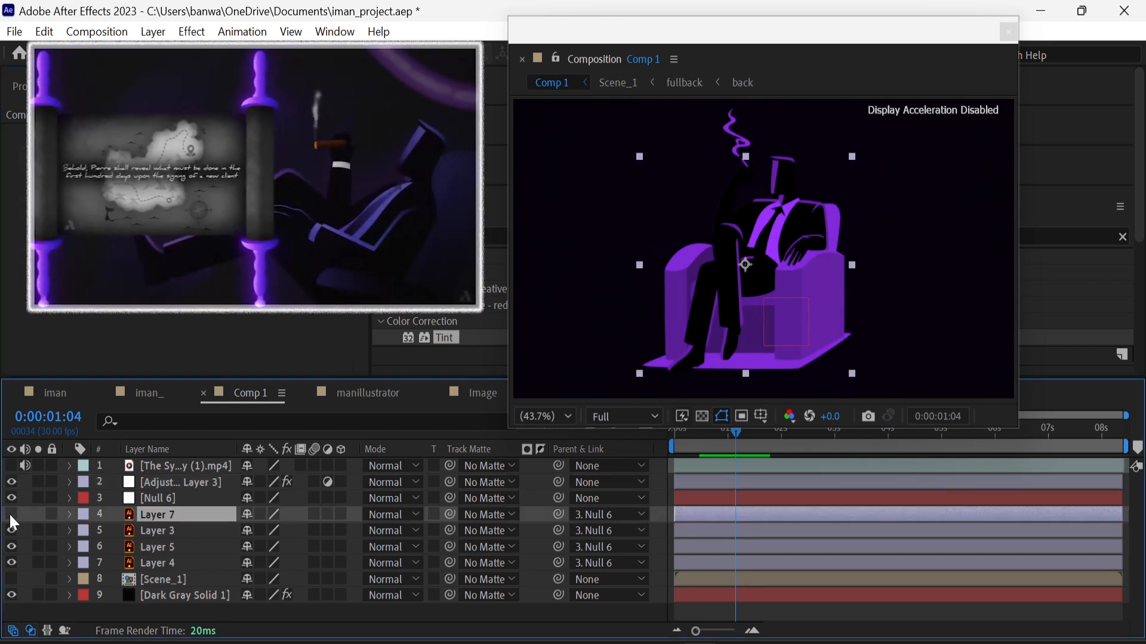
Place eight puppet pins on Layer 7 across the armchair, shoulders, neck and head.
click(10, 514)
click(11, 515)
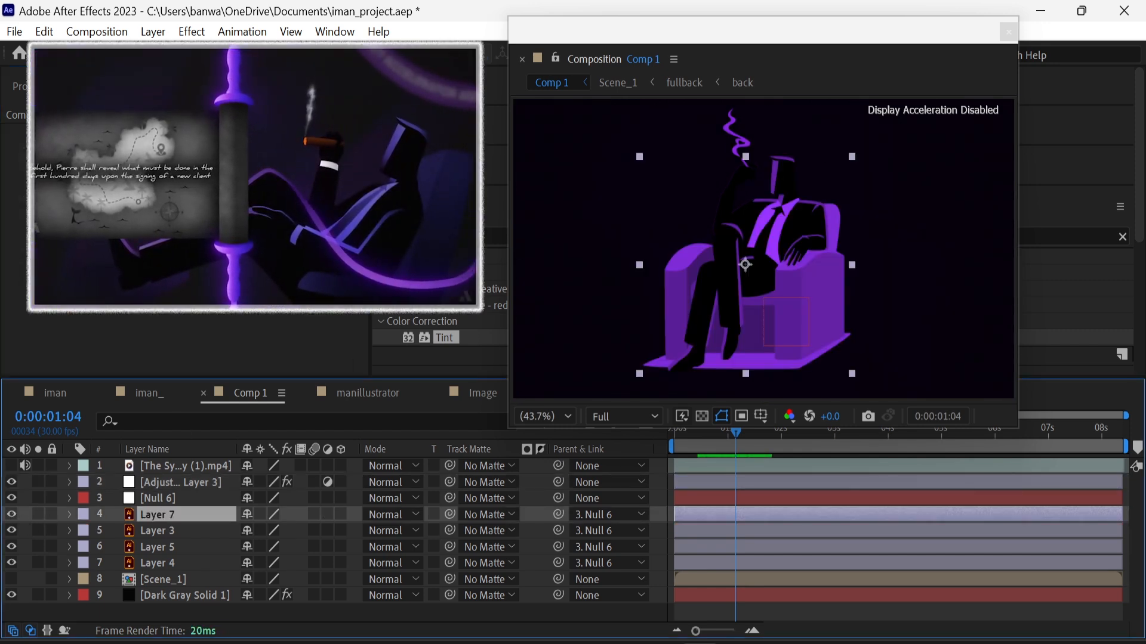
key(ctrl+p)
click(685, 324)
click(800, 330)
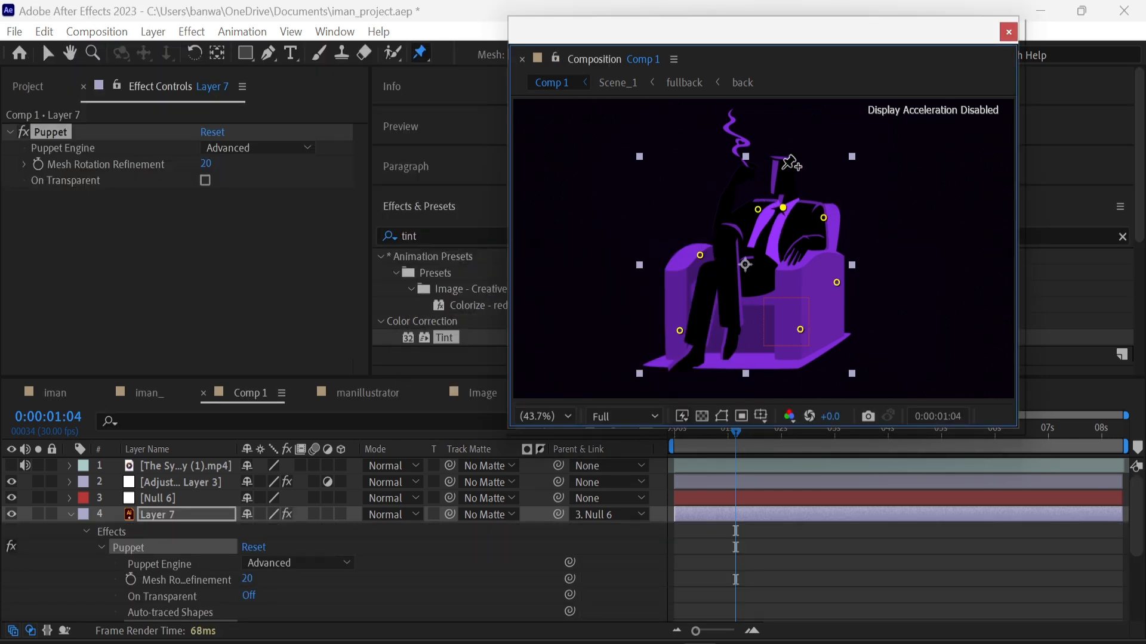
Expand Layer 7's puppet mesh and set the head pin, Puppet Pin 8, to the Bend type.
scroll(114, 561, down, 2)
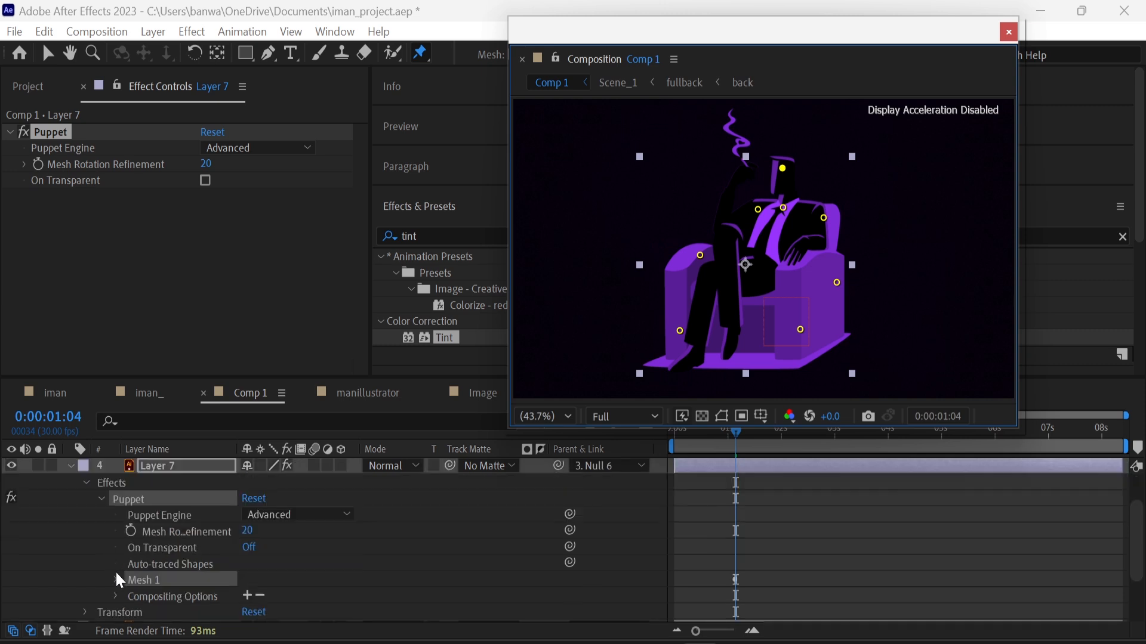
click(117, 531)
click(129, 579)
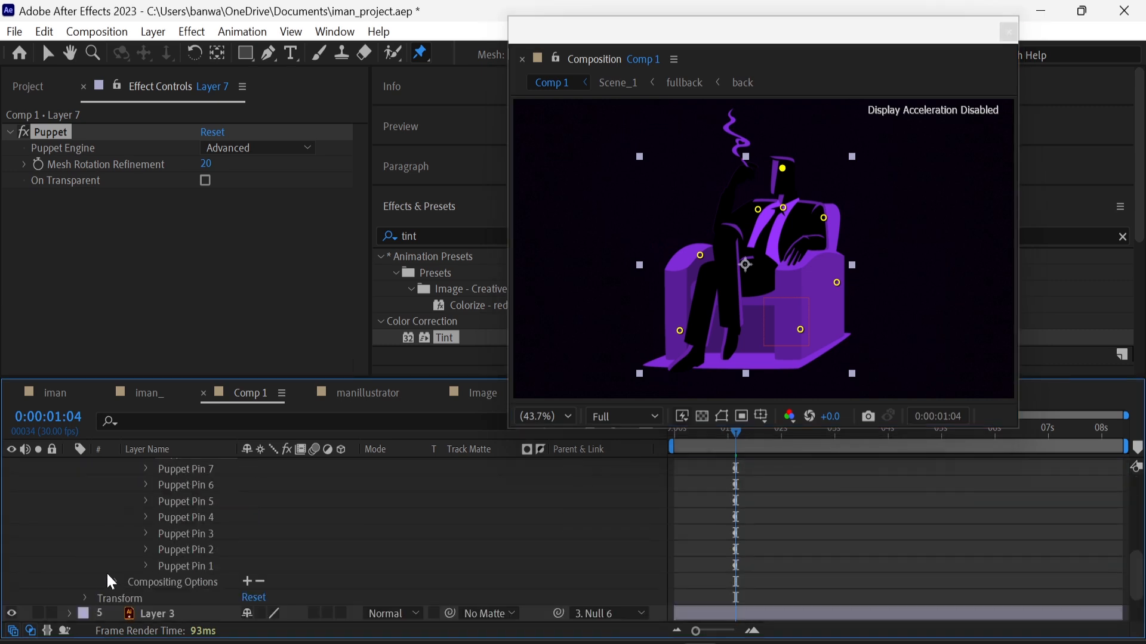
scroll(119, 543, down, 3)
click(148, 500)
click(245, 518)
click(310, 580)
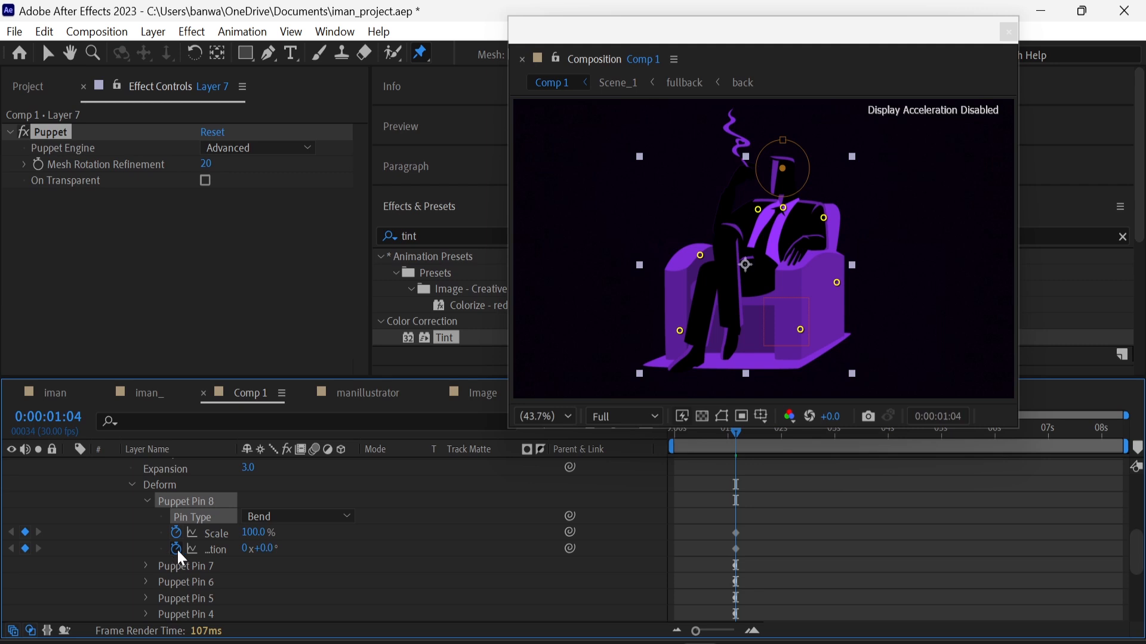
Apply the expression wiggle(1,10) to the rotation of Puppet Pin 8.
alt+click(177, 548)
text(wigg)
key(Return)
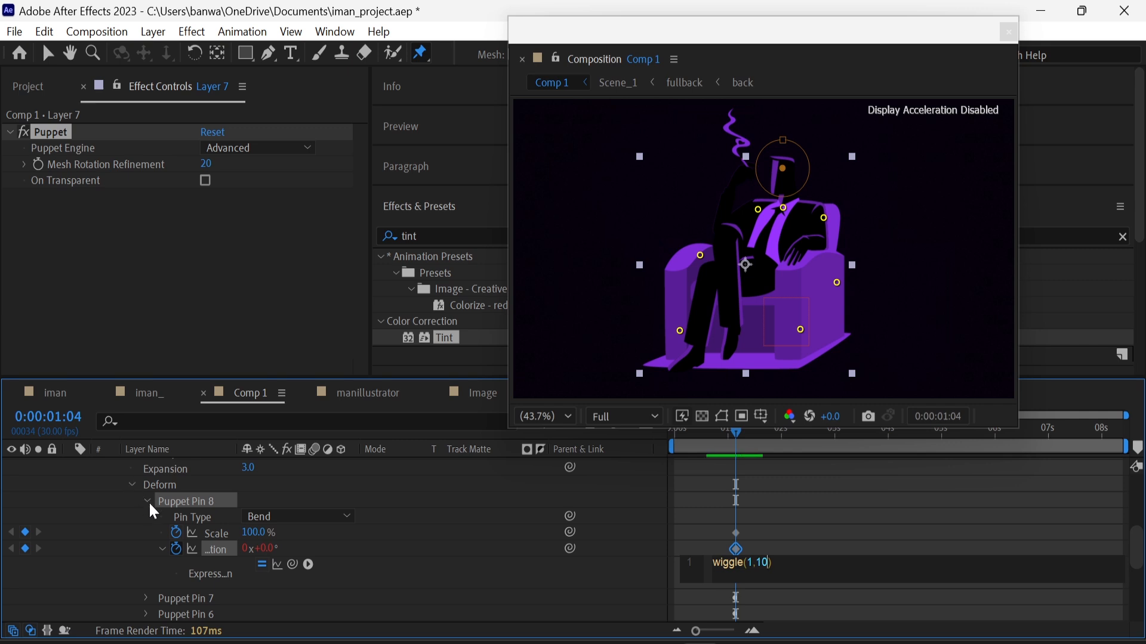
click(147, 500)
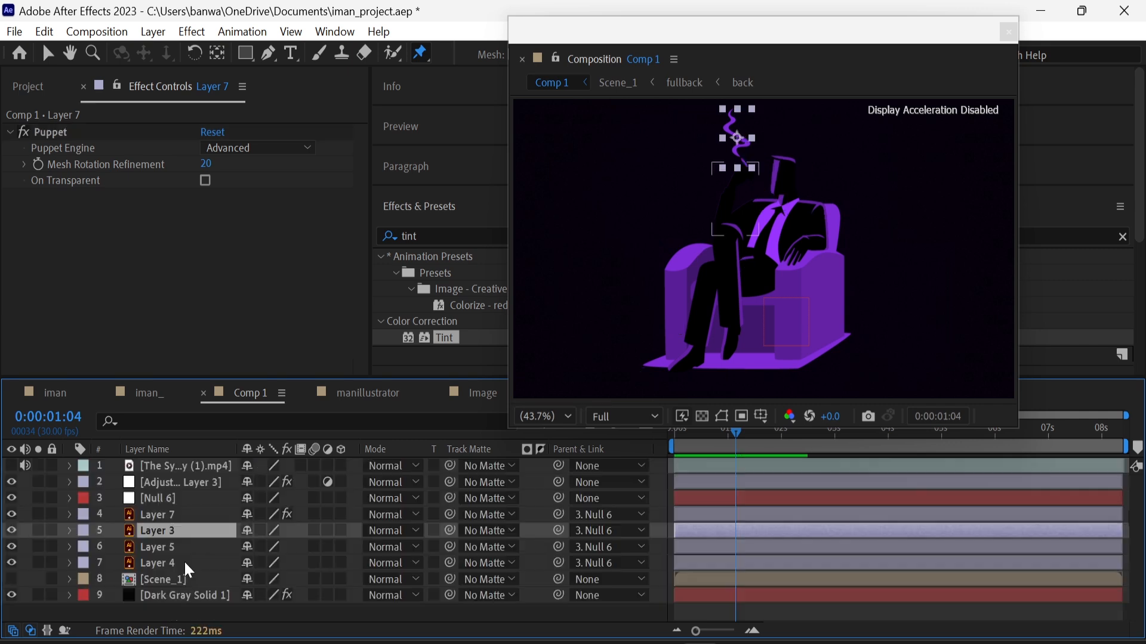
Pre-compose Layer 3, Layer 5 and Layer 4 into a new composition named hand.
shift+click(184, 562)
right_click(184, 562)
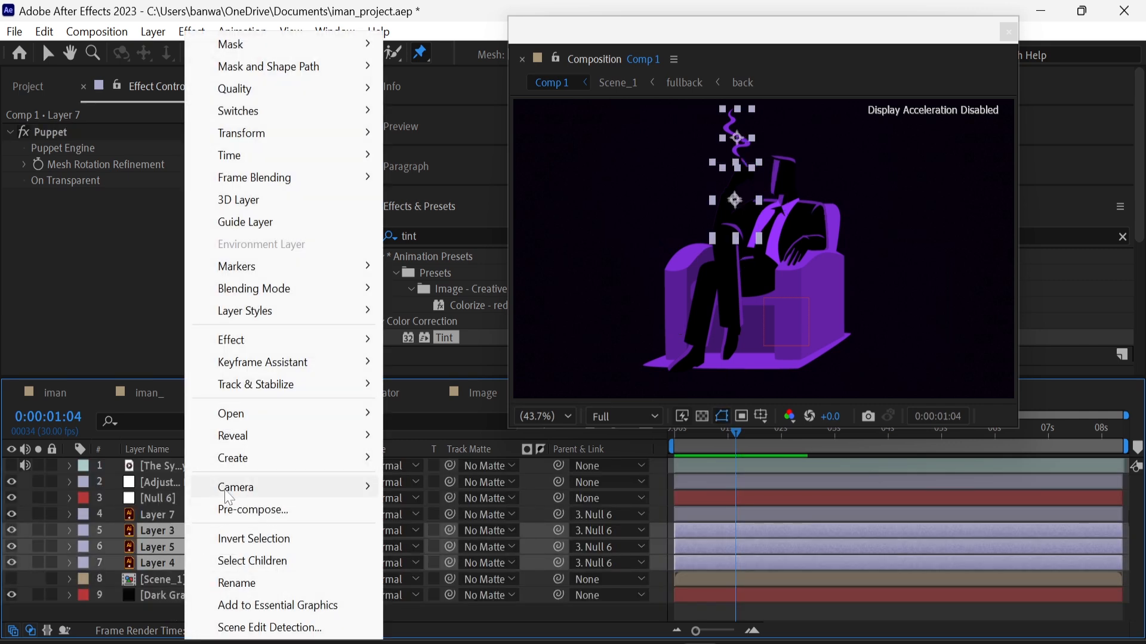
click(223, 508)
text(hand)
key(Return)
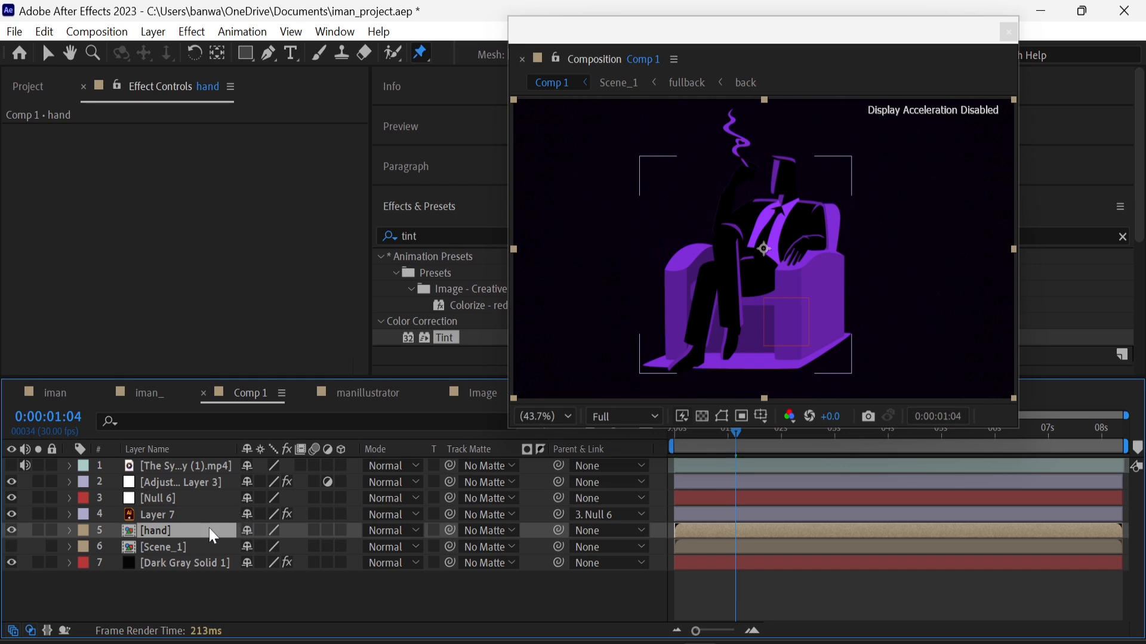
Place three puppet pins along the raised arm of the hand layer and set Puppet Pin 3 to the Bend type.
click(757, 206)
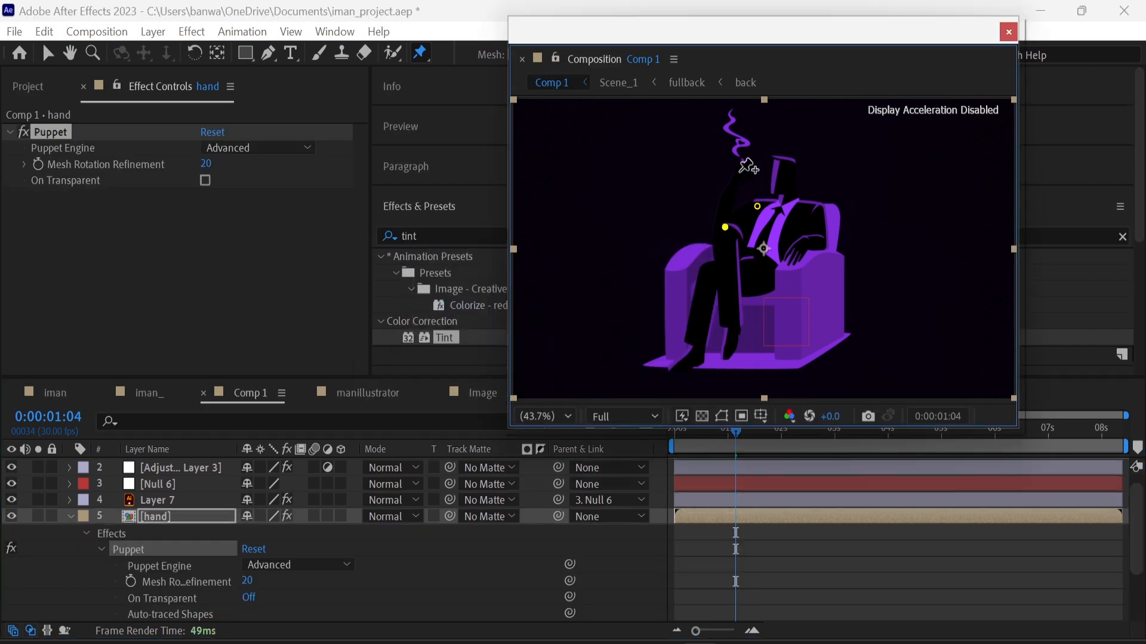
scroll(200, 561, down, 3)
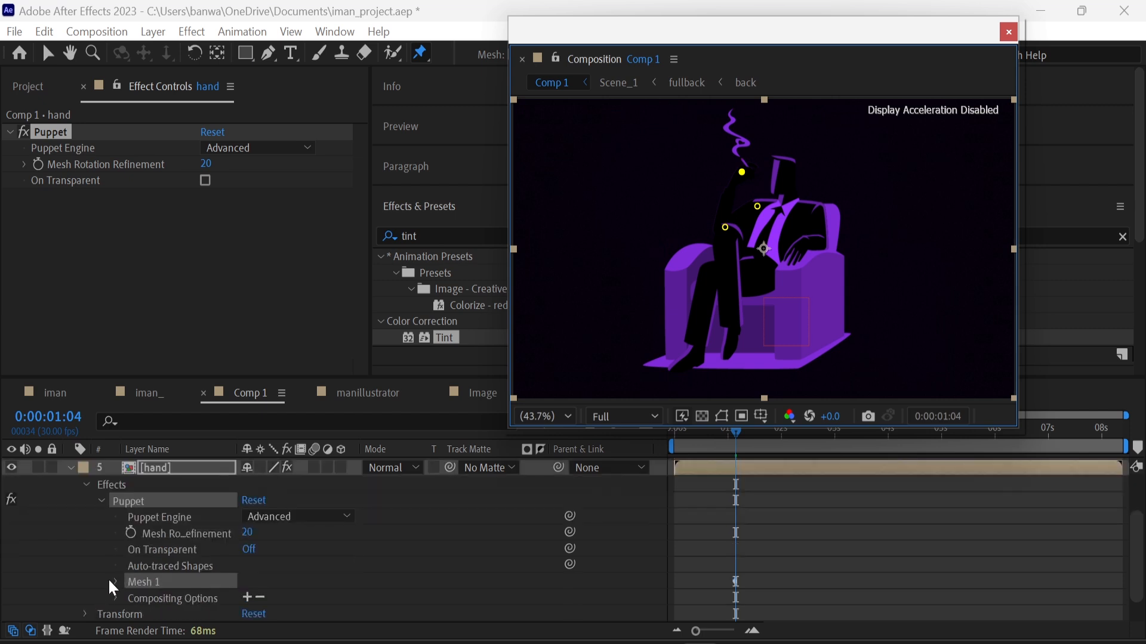
click(116, 581)
scroll(124, 593, down, 4)
click(132, 566)
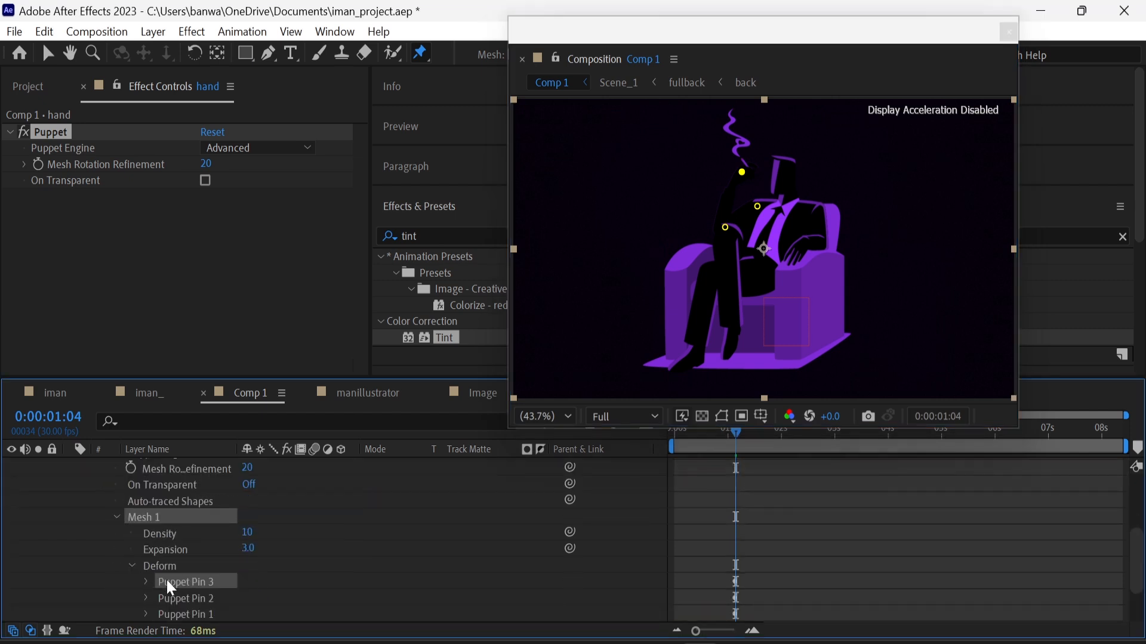
click(147, 583)
click(315, 549)
click(307, 511)
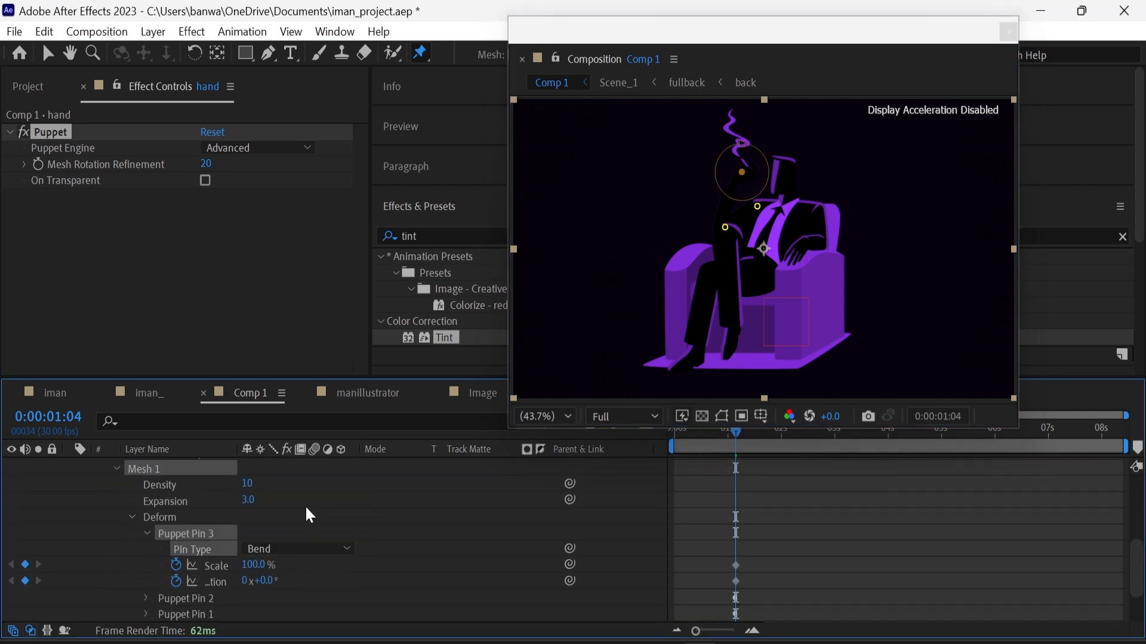
Apply a wiggle expression with frequency 1 to Puppet Pin 3's rotation and preview the hand movement at 0:00:04:28.
alt+click(175, 581)
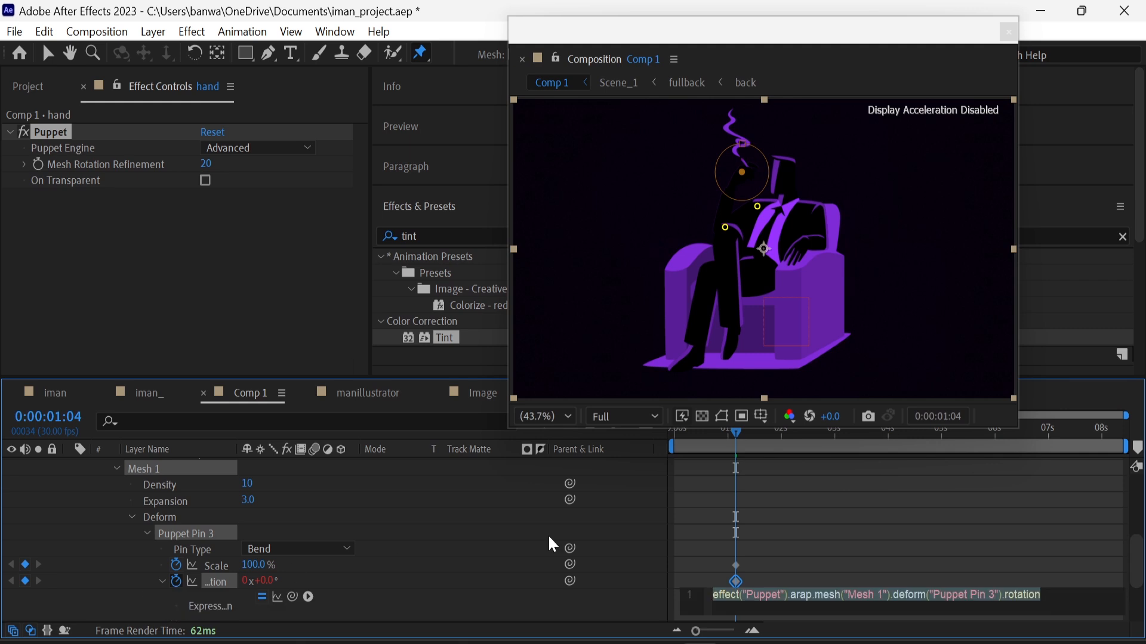
text(wiggle())
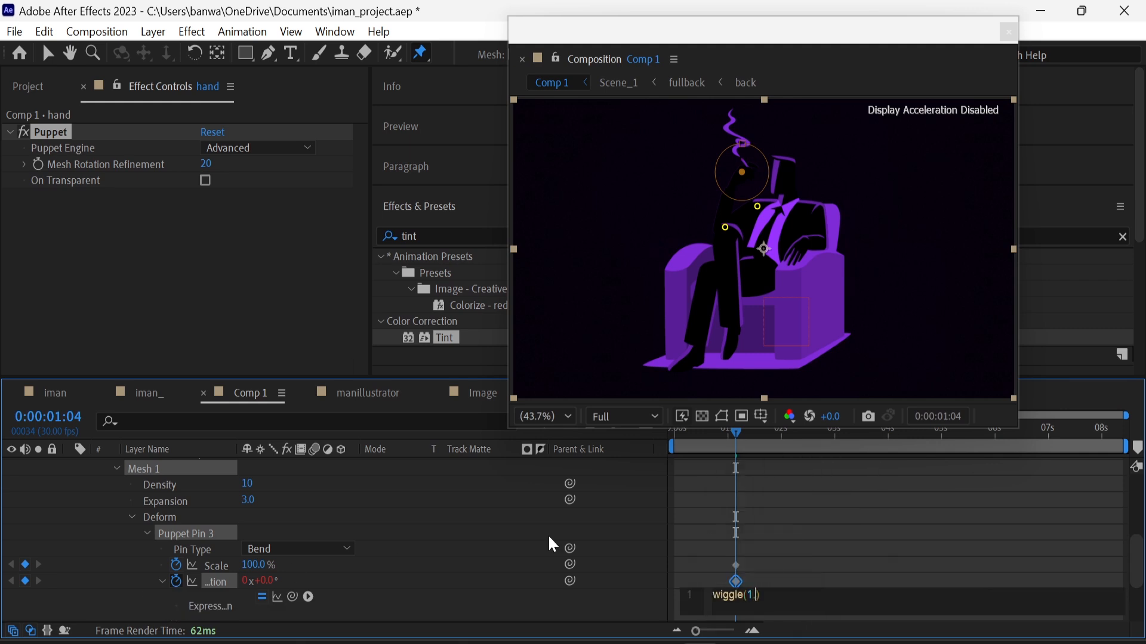
click(132, 518)
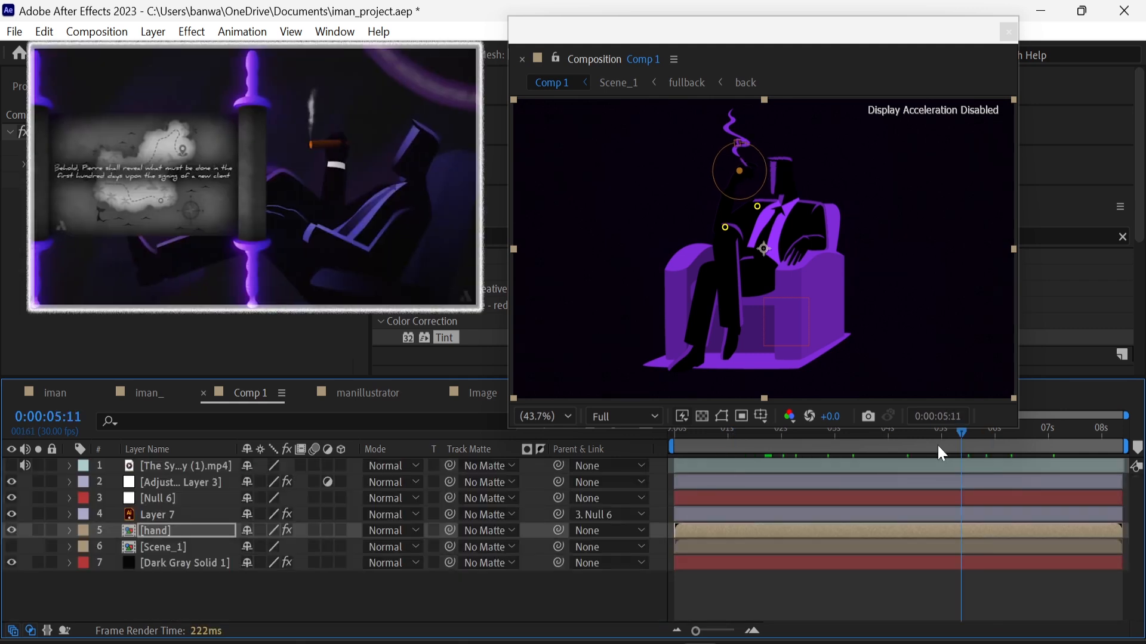
click(939, 448)
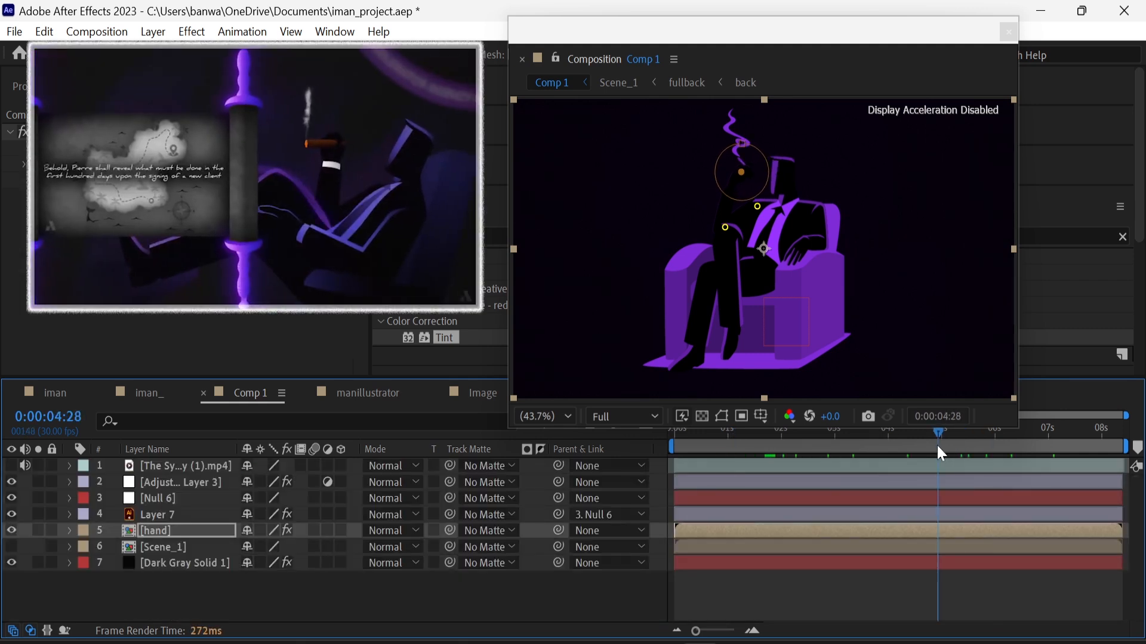
Draw a curved Pen path on a new shape layer, from outside the frame, under the armchair and looping up to the man's shoulder.
click(349, 619)
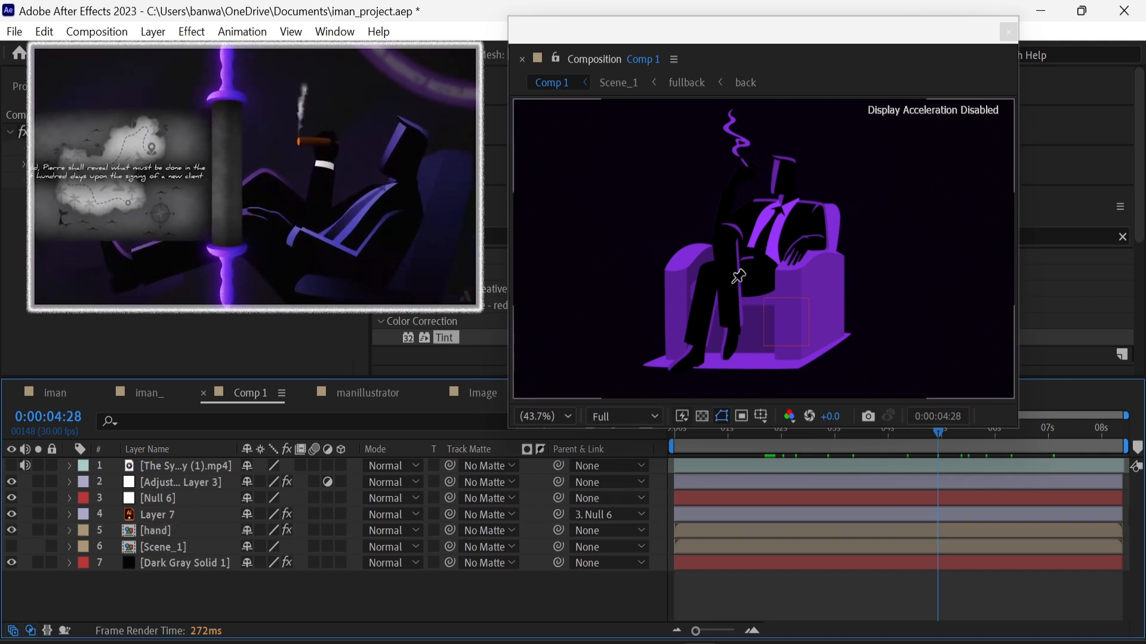
scroll(714, 238, down, 4)
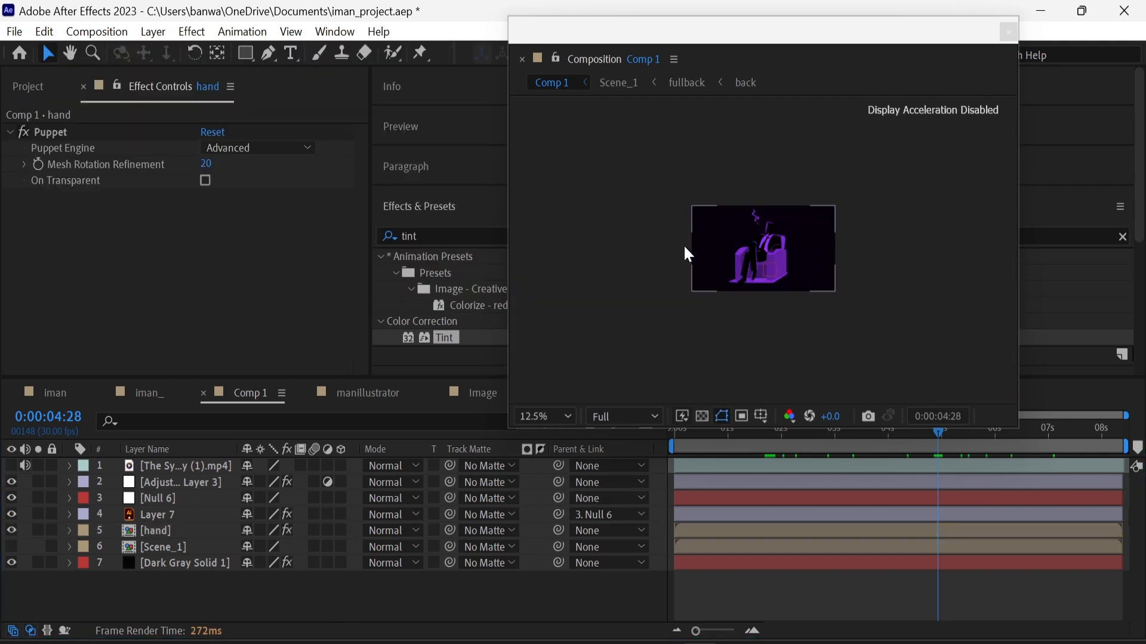
click(271, 53)
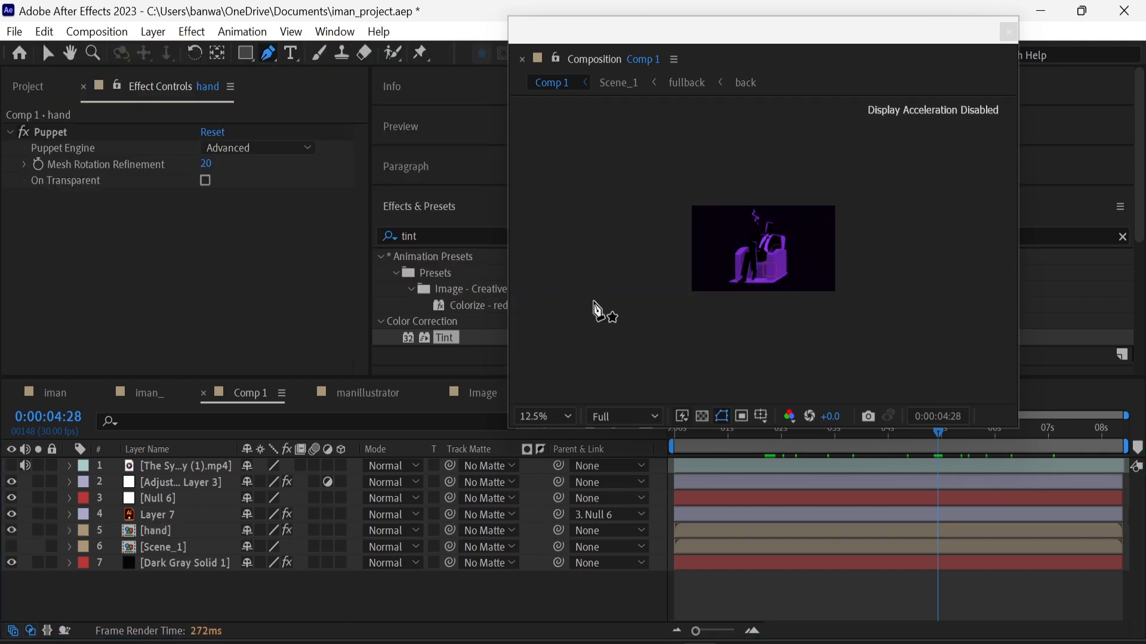
click(630, 285)
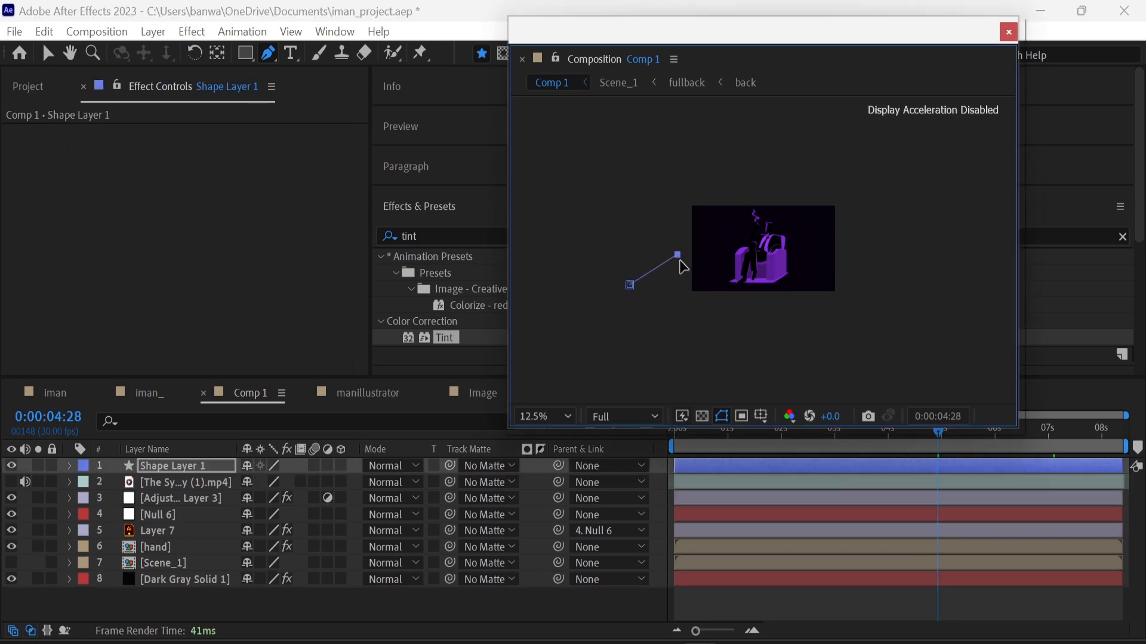
drag(680, 257, 708, 258)
click(770, 279)
drag(793, 275, 770, 222)
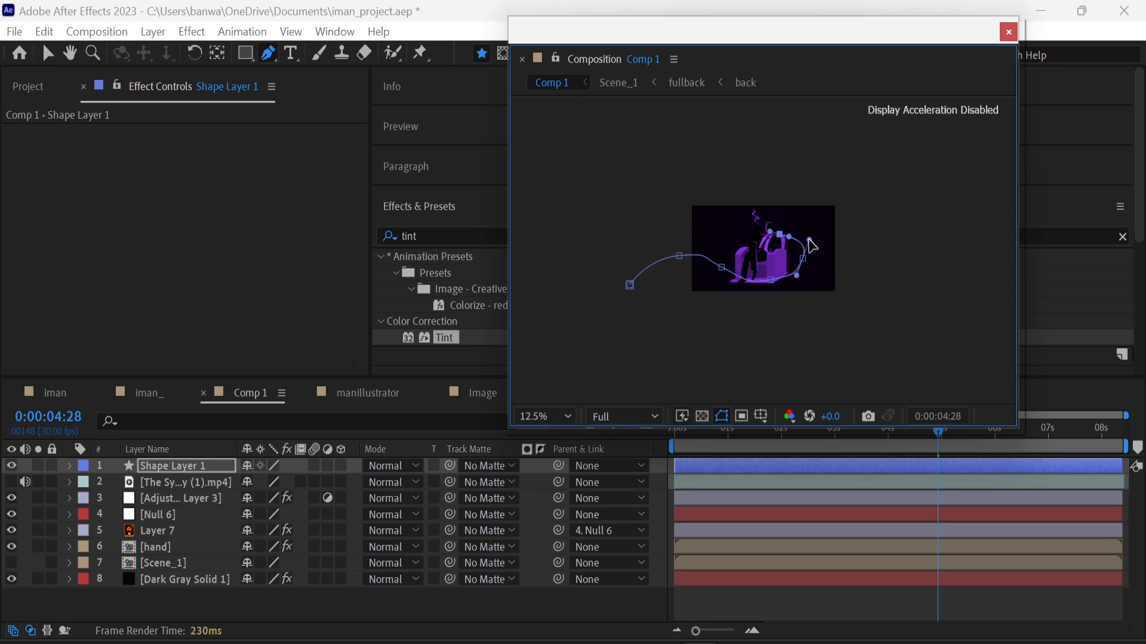
click(557, 418)
click(539, 65)
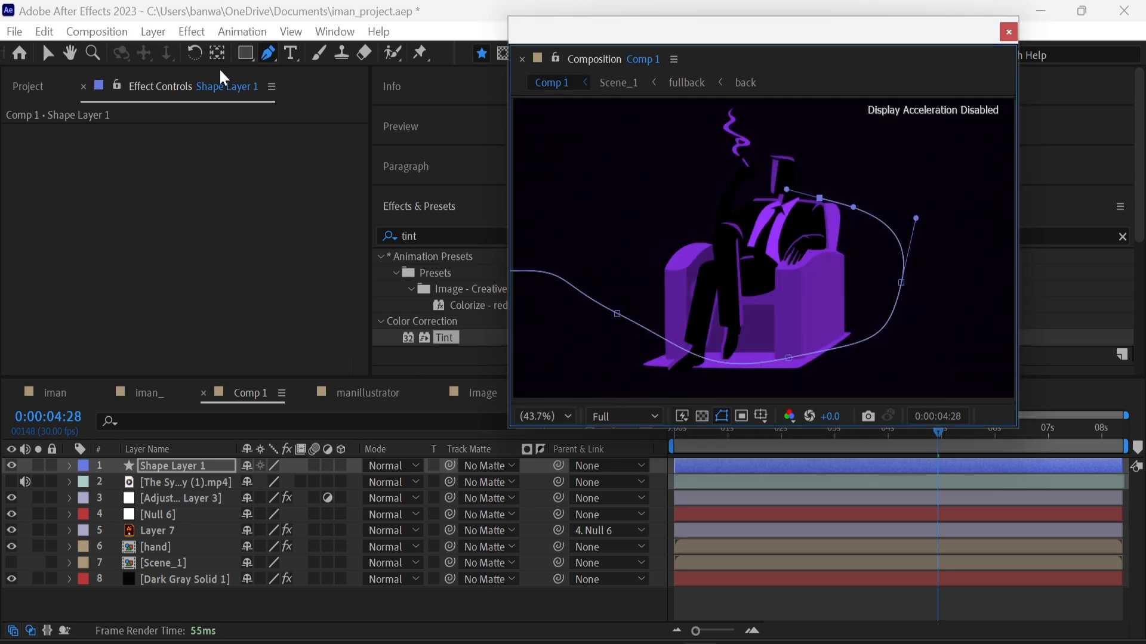
Set the stroke width of the curved path to 50 px.
click(47, 53)
drag(628, 33, 640, 96)
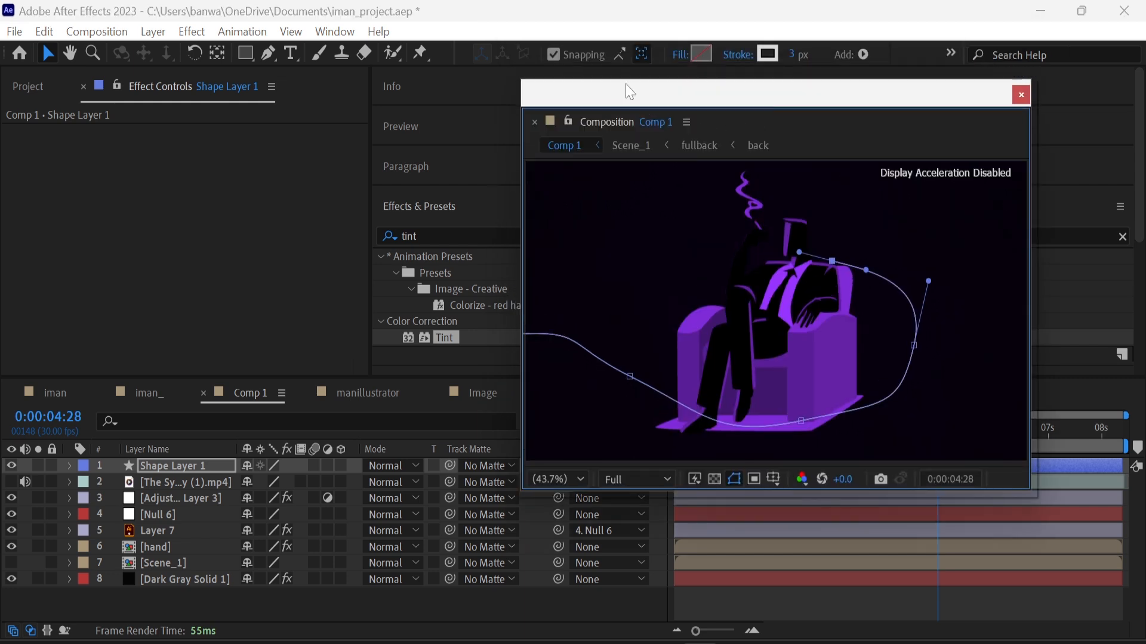
click(794, 55)
text(10)
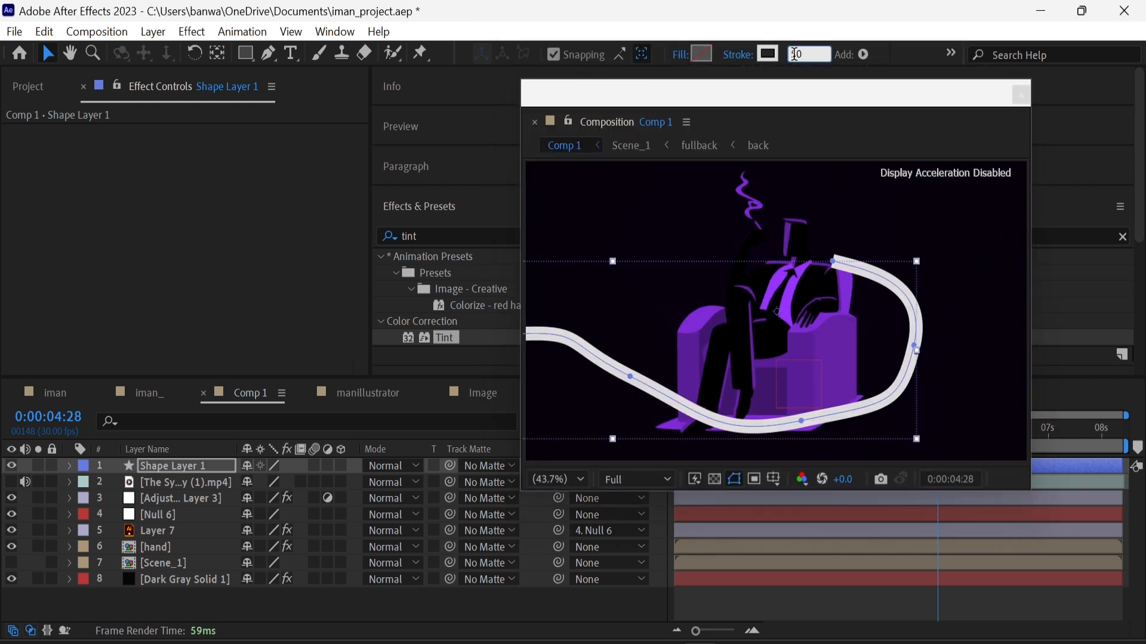
key(Return)
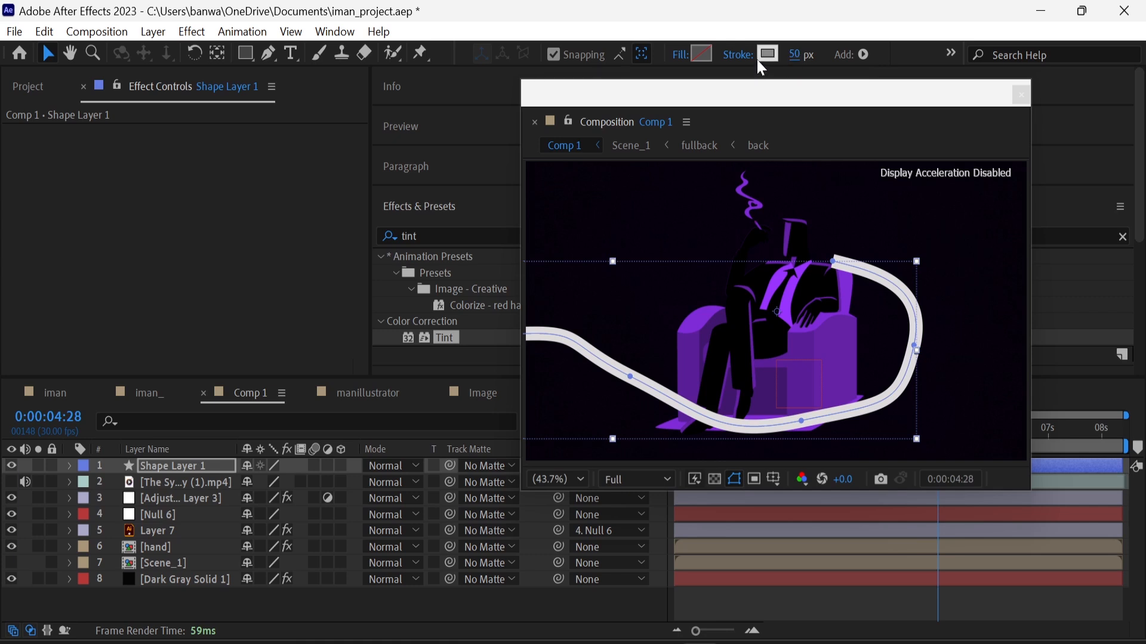
Set the curved path's stroke color to purple 6321A5.
click(768, 54)
click(412, 159)
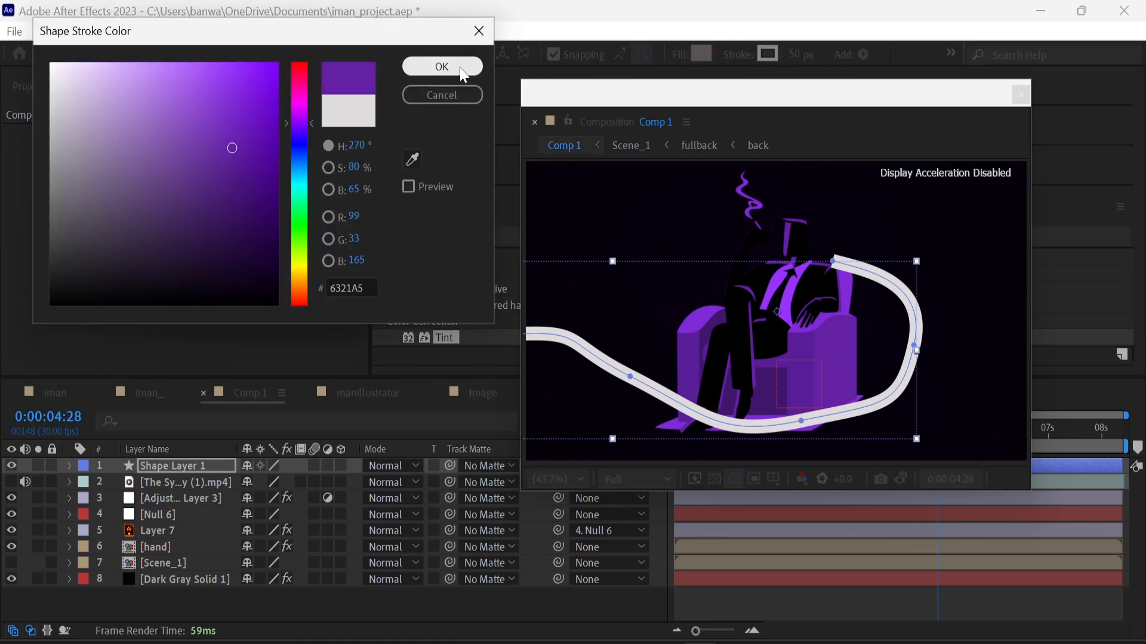
click(460, 73)
Expand Stroke 1's Taper settings on Shape Layer 1 and set Start Length and End Length to 80%.
click(70, 466)
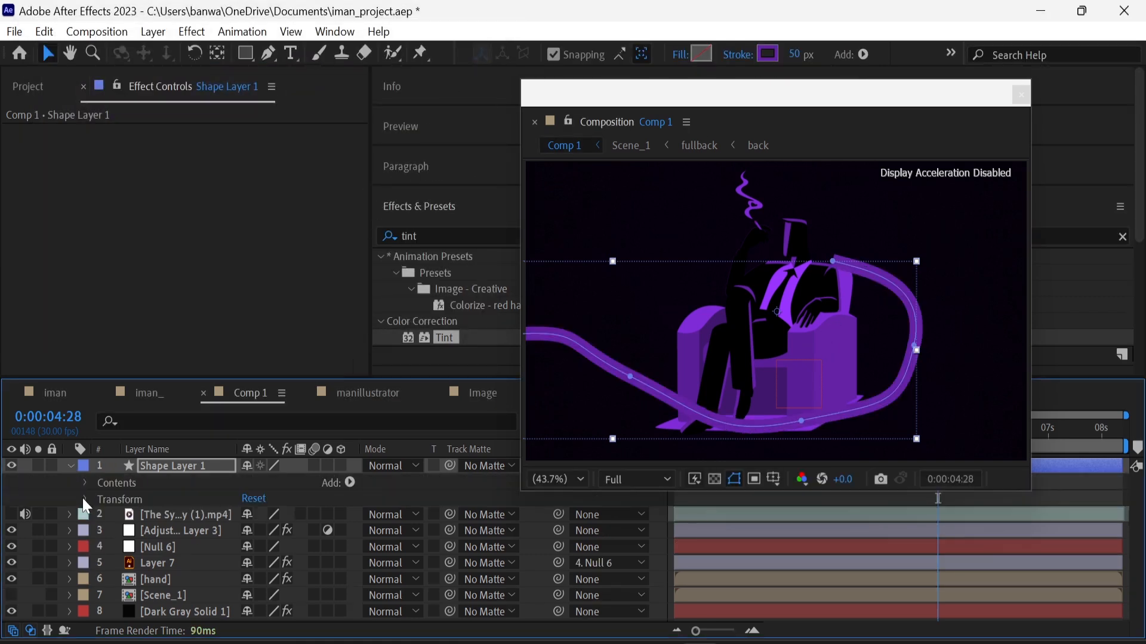
click(85, 482)
click(94, 498)
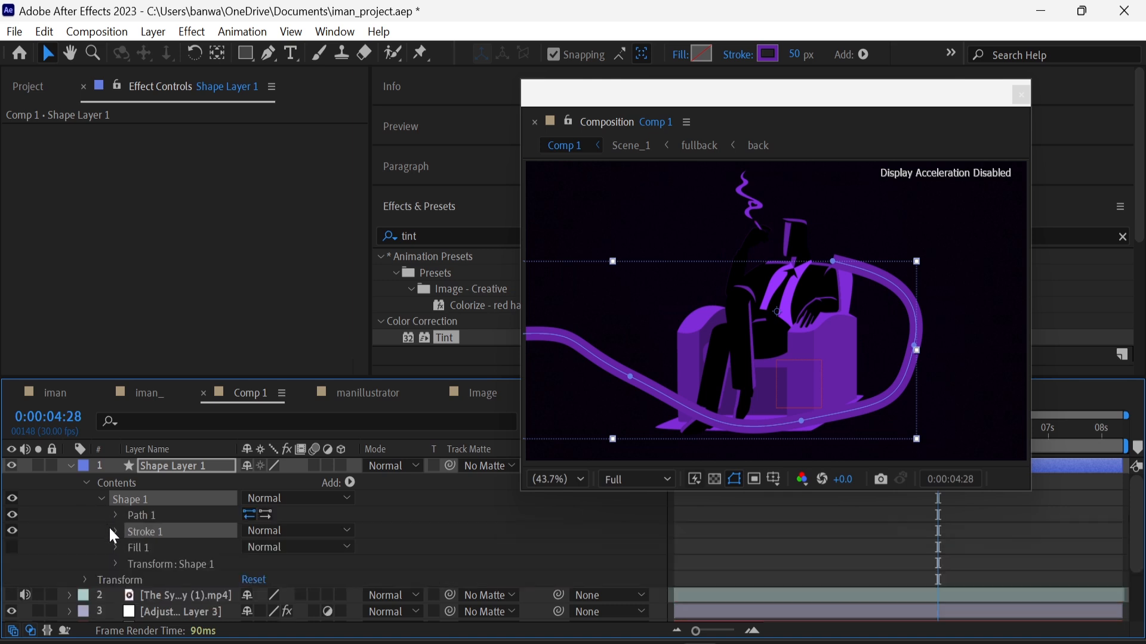
click(103, 528)
scroll(102, 555, down, 1)
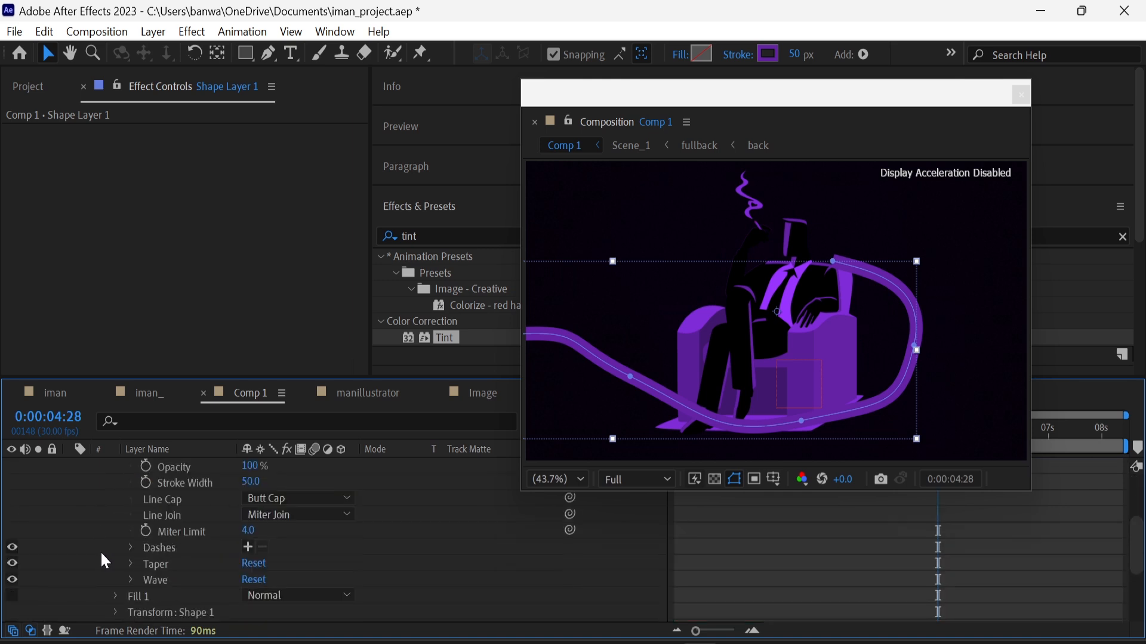
click(130, 564)
mouse_move(249, 484)
mouse_down()
mouse_move(338, 505)
mouse_move(255, 484)
mouse_move(280, 488)
mouse_up()
click(249, 500)
text(80)
key(Return)
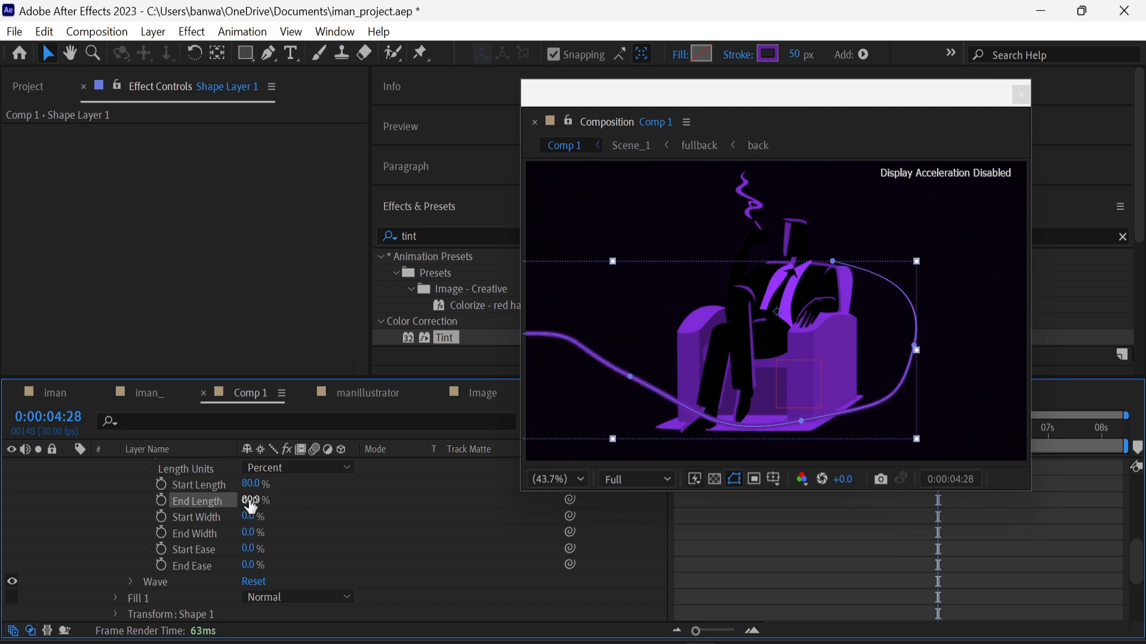
Reduce the stroke taper's End Length and Start Length to 50%.
click(246, 501)
text(50)
key(Return)
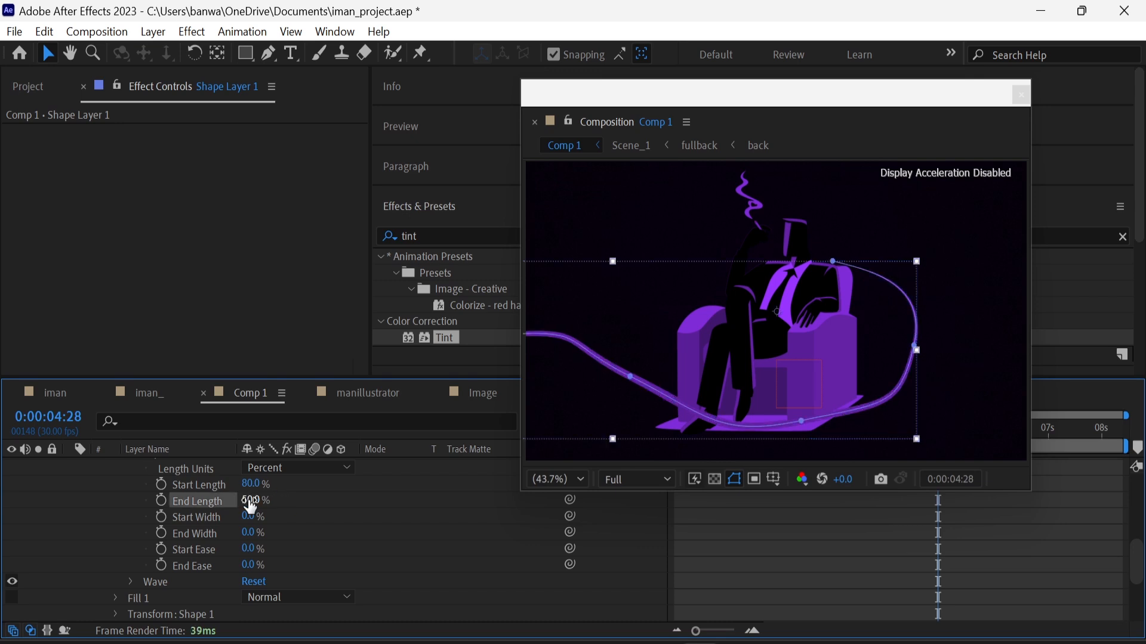
text(50)
key(Return)
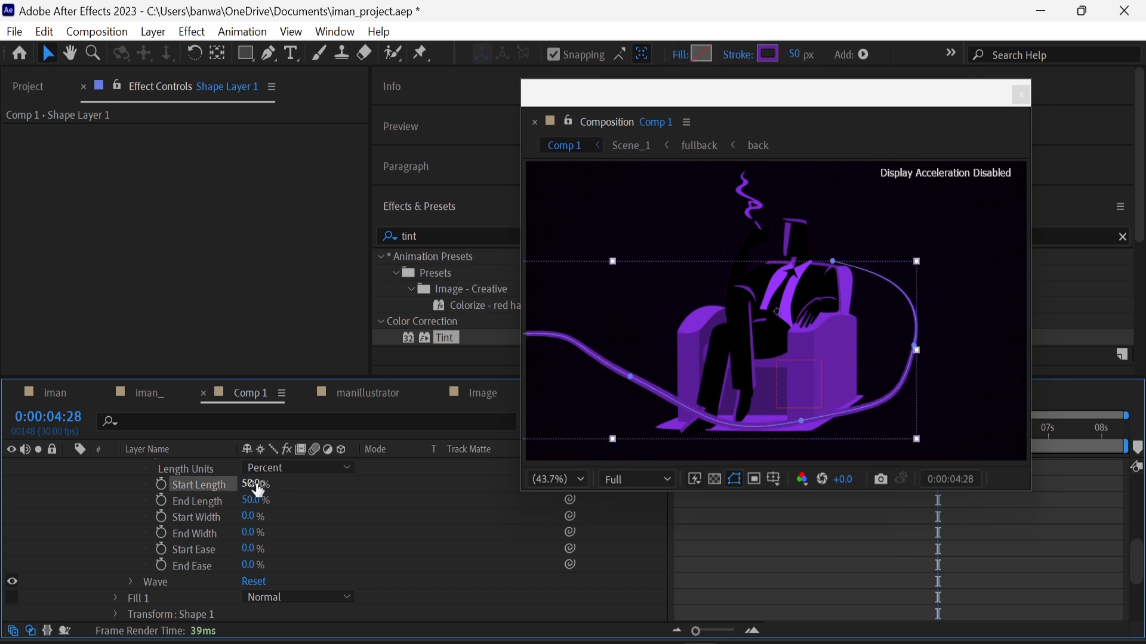
Add Trim Paths to Shape 1 on the ribbon's shape layer.
drag(591, 93, 482, 13)
scroll(94, 525, up, 10)
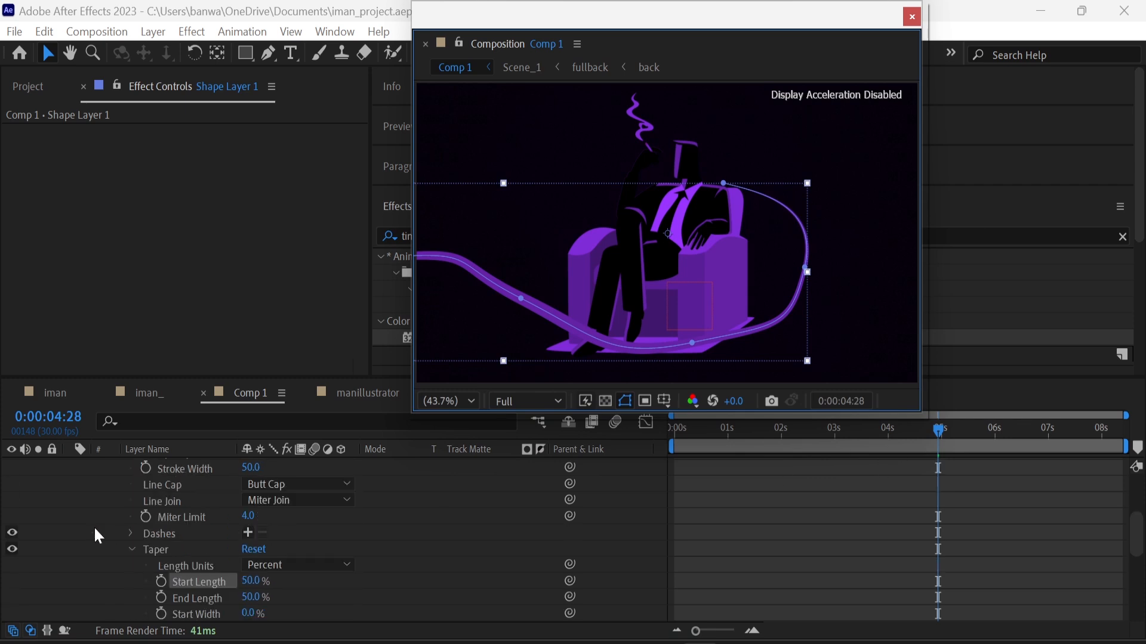
click(102, 499)
click(100, 499)
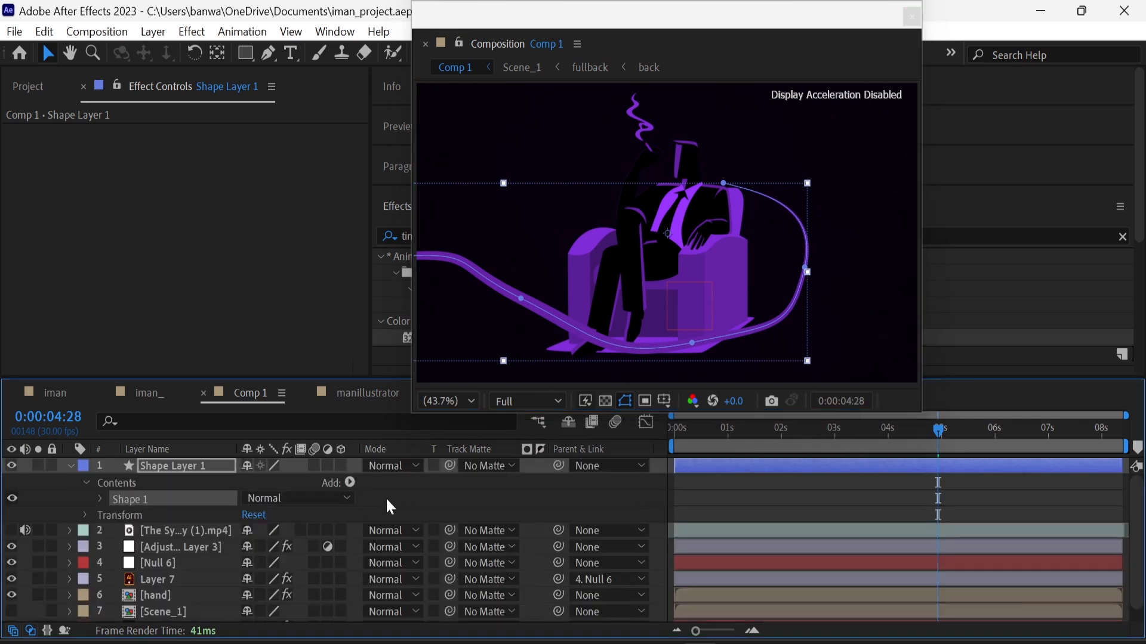
click(350, 482)
click(327, 352)
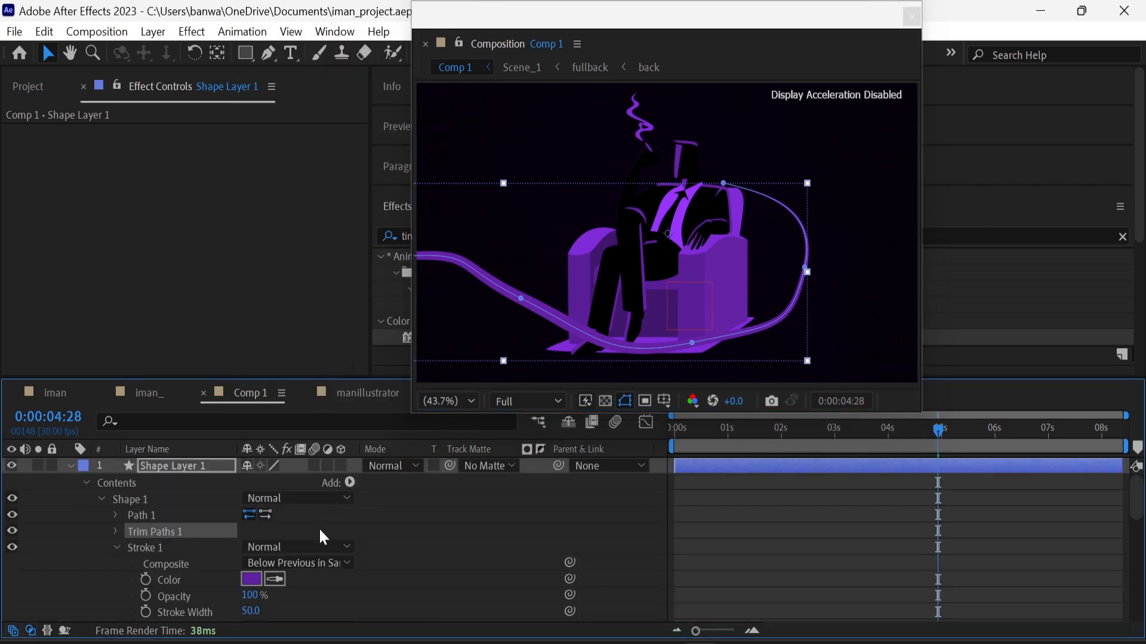
Animate the Trim Paths End from 0% at 0:00:04:29 to its maximum shortly after seven seconds.
click(943, 439)
scroll(494, 537, down, 3)
scroll(491, 534, up, 3)
click(116, 548)
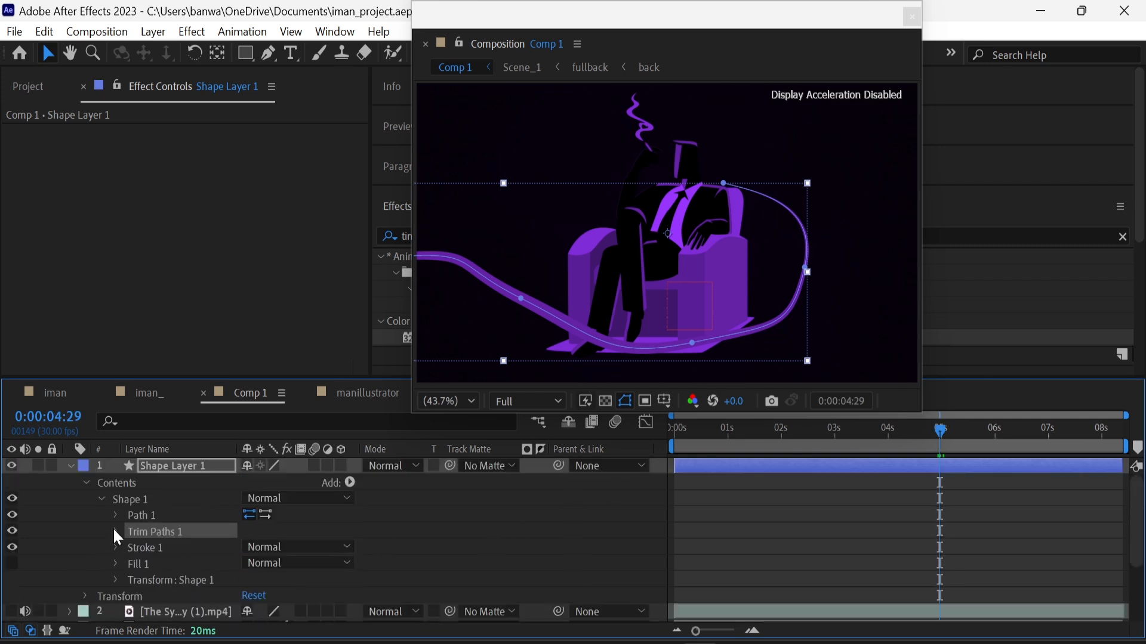
click(115, 531)
drag(251, 563, 126, 569)
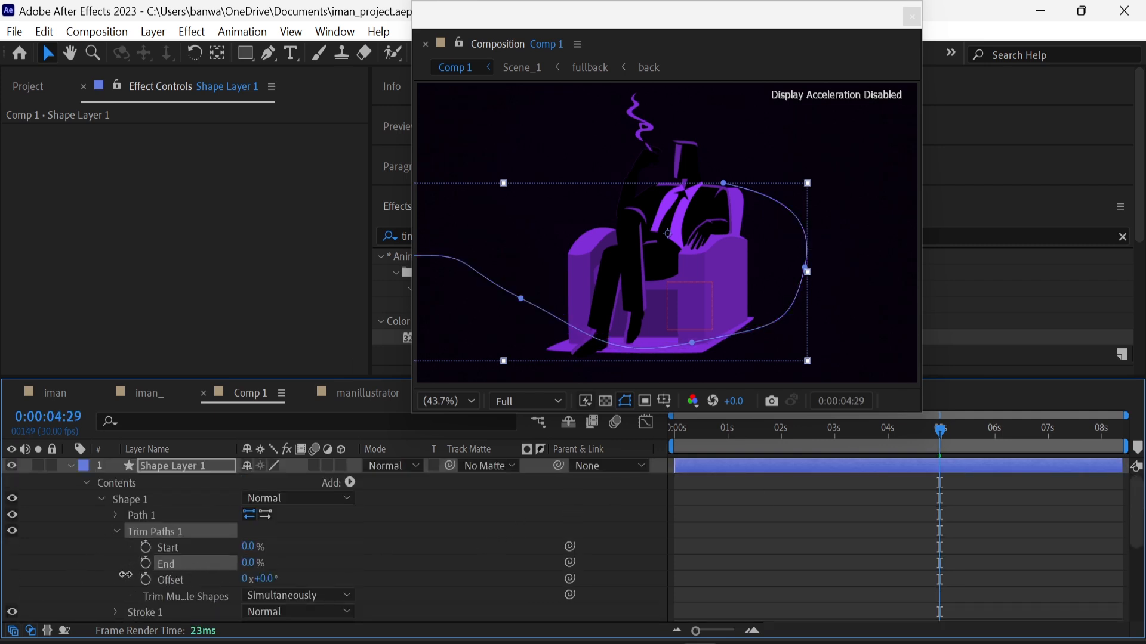
click(145, 564)
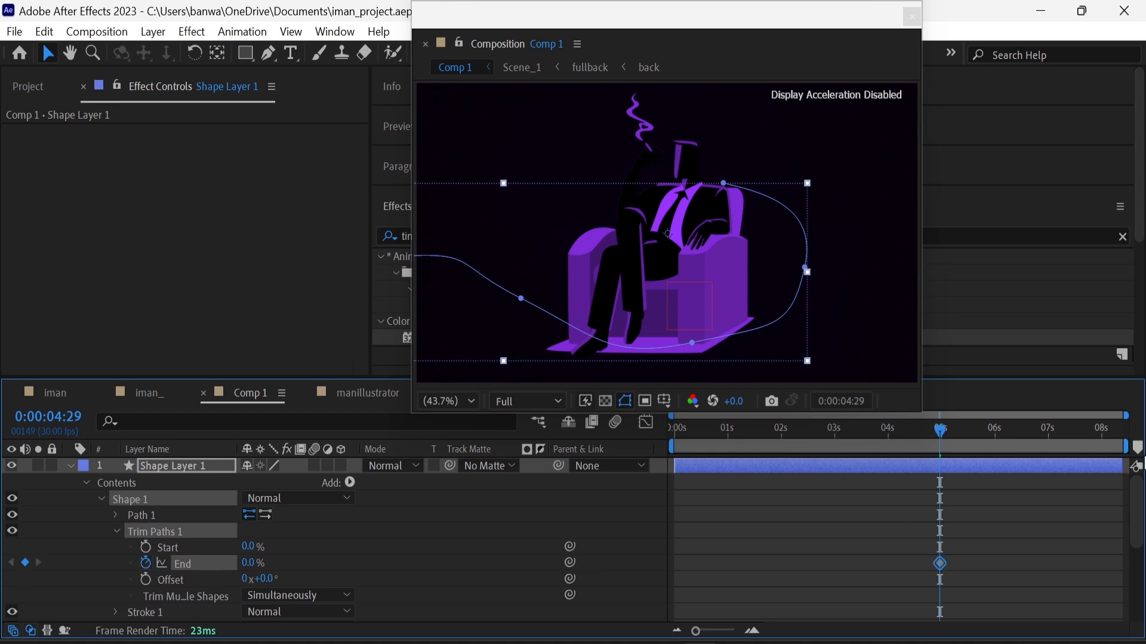
click(1065, 447)
drag(249, 563, 465, 559)
Animate the Trim Paths Start from 0% at 0:00:05:20 to its maximum just before eight seconds.
click(976, 444)
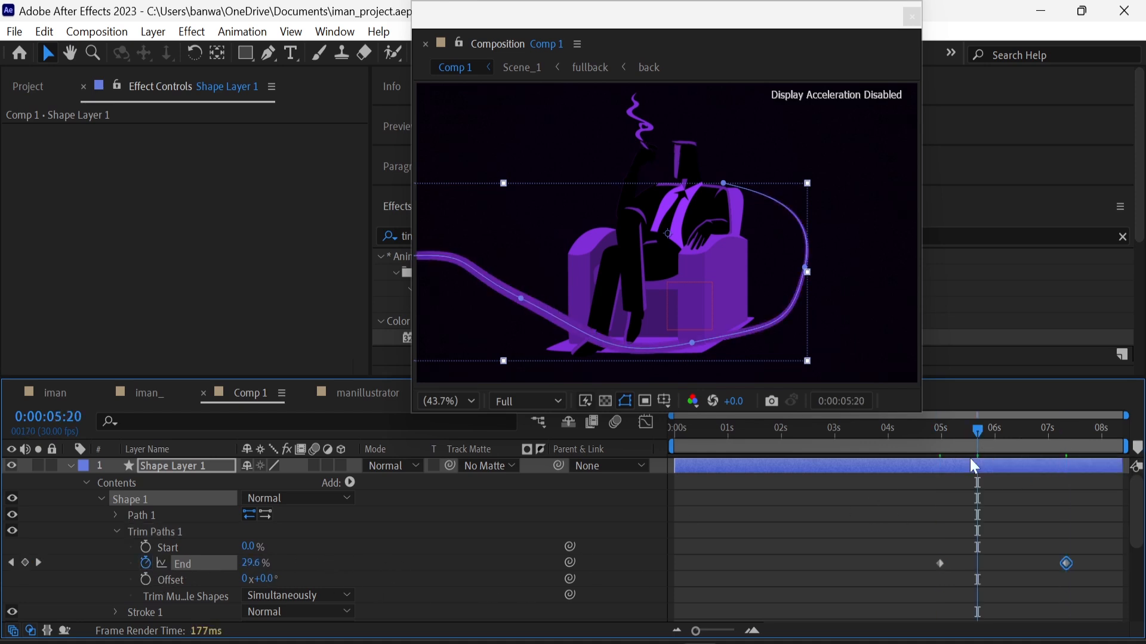
click(145, 547)
click(1090, 444)
drag(248, 547, 513, 546)
Shift the first Start and End keyframes of Trim Paths to later times.
drag(943, 456, 1032, 446)
drag(977, 547, 1011, 555)
drag(941, 564, 953, 564)
click(84, 543)
Change the ribbon's stroke color to a brighter, more saturated purple.
mouse_move(594, 12)
mouse_down()
mouse_move(624, 82)
mouse_move(687, 44)
mouse_up()
click(216, 467)
click(768, 55)
click(443, 66)
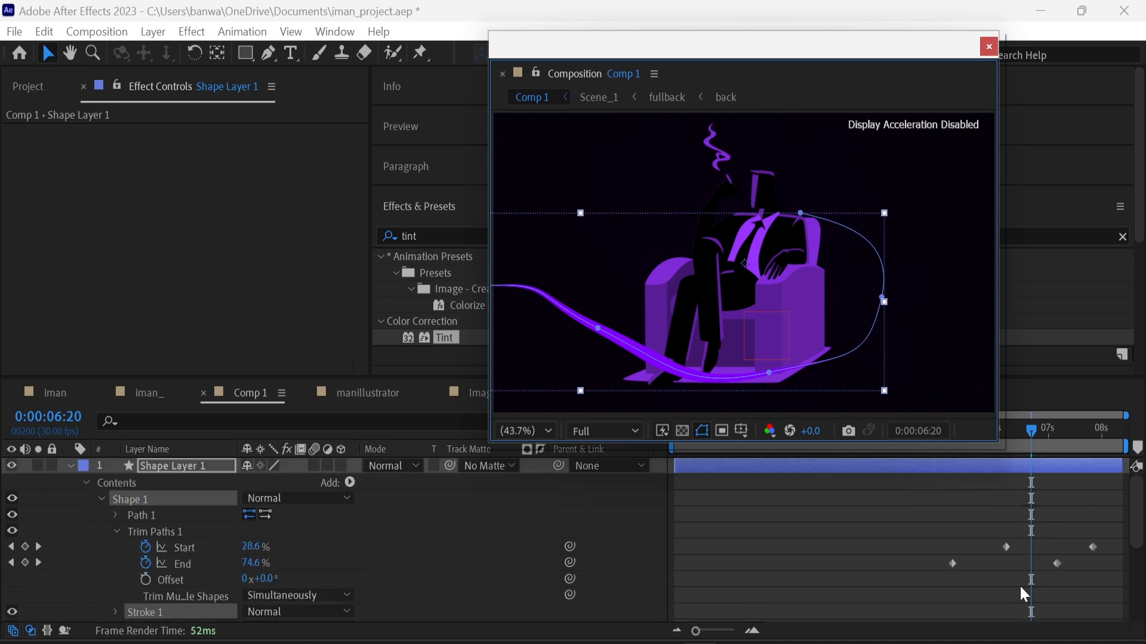
Apply Easy Ease to all the Start and End keyframes of Trim Paths.
drag(1114, 574, 897, 525)
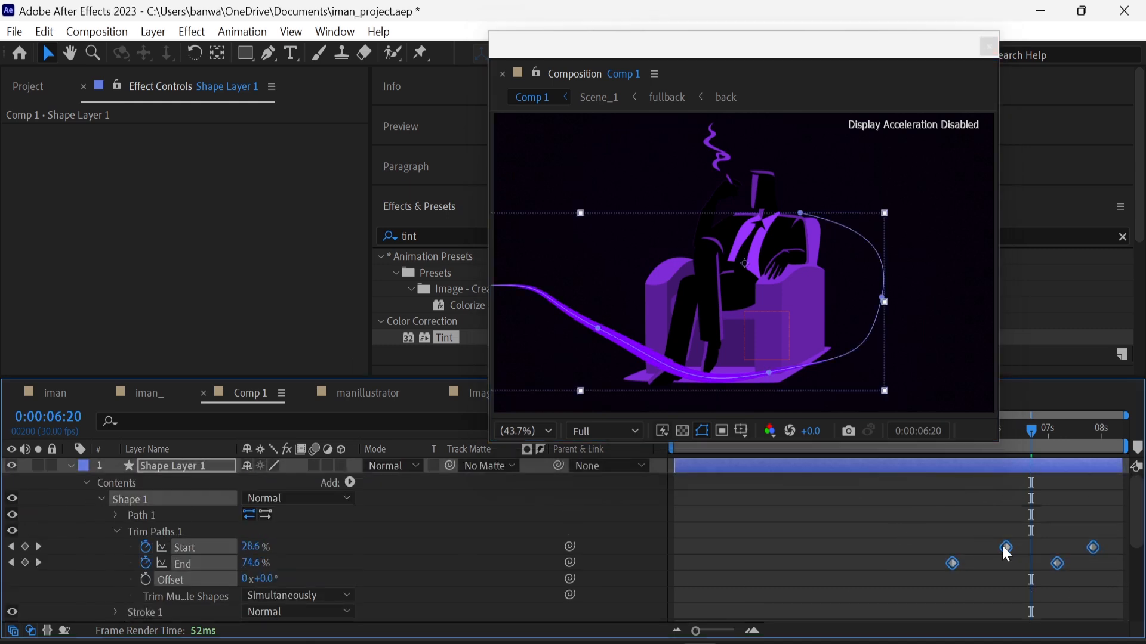
right_click(1006, 545)
click(830, 401)
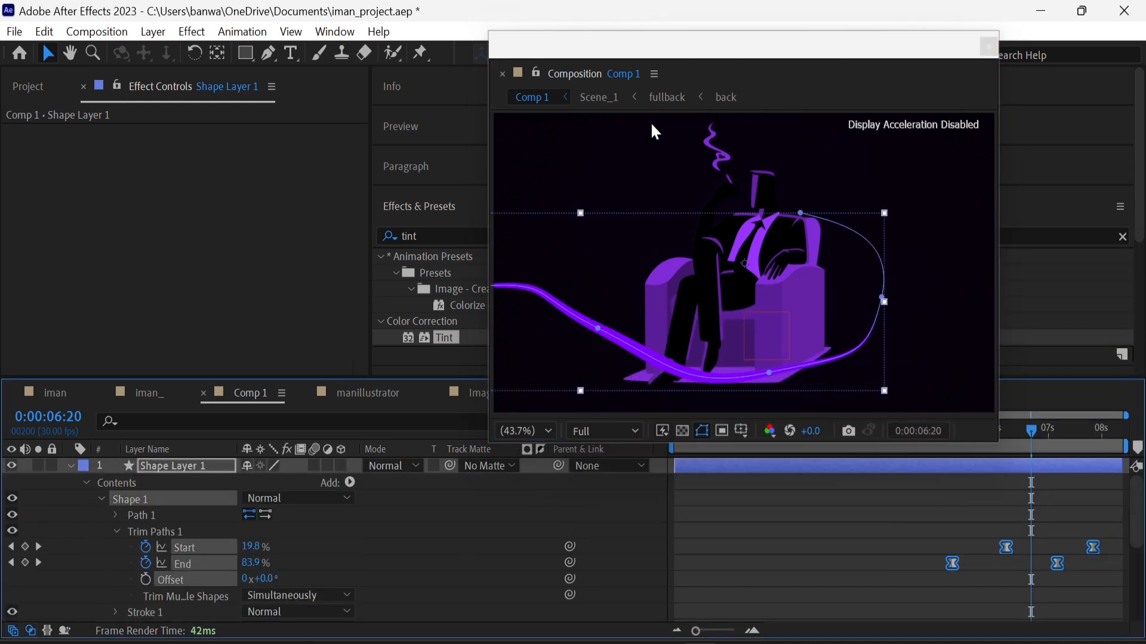
Adjust the speed curves of the Trim Paths Start and End keyframes in the Graph Editor.
drag(671, 39, 670, 10)
click(646, 423)
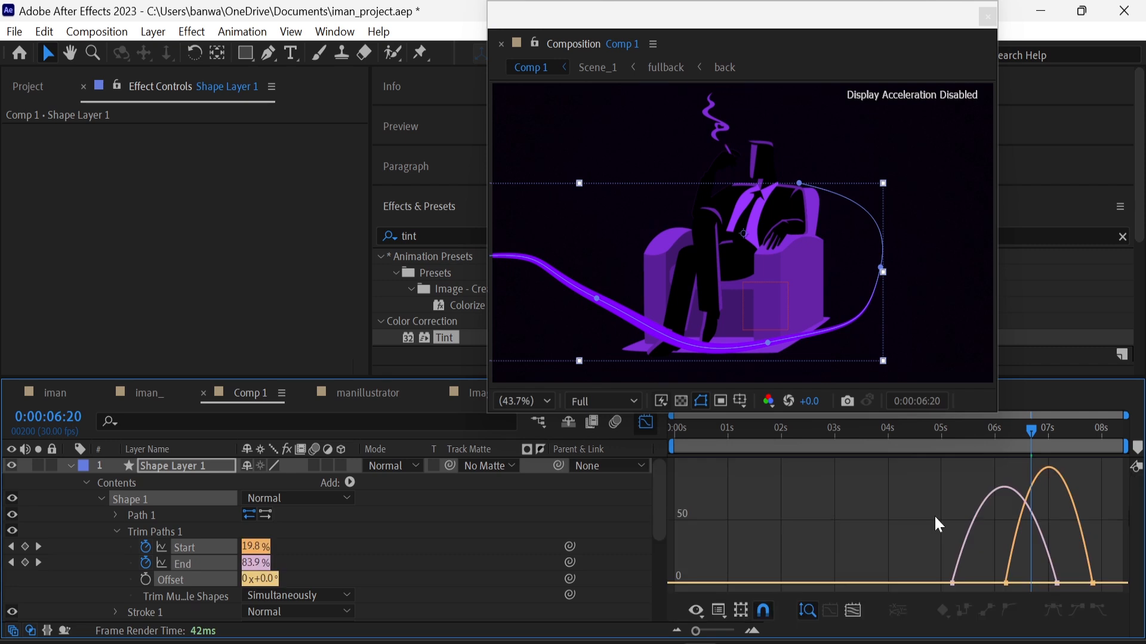
click(954, 585)
mouse_move(969, 583)
mouse_down()
mouse_move(1069, 584)
mouse_move(1022, 584)
mouse_up()
click(1006, 584)
click(1057, 584)
click(644, 423)
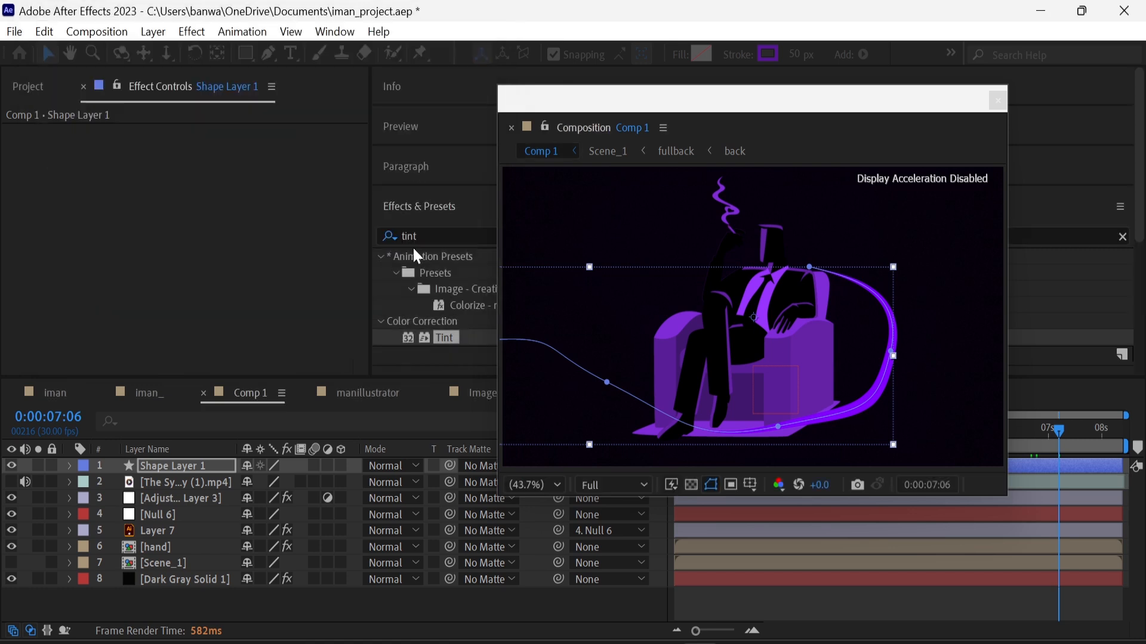
Find the Gradient Ramp effect and apply it to Shape Layer 1.
click(413, 237)
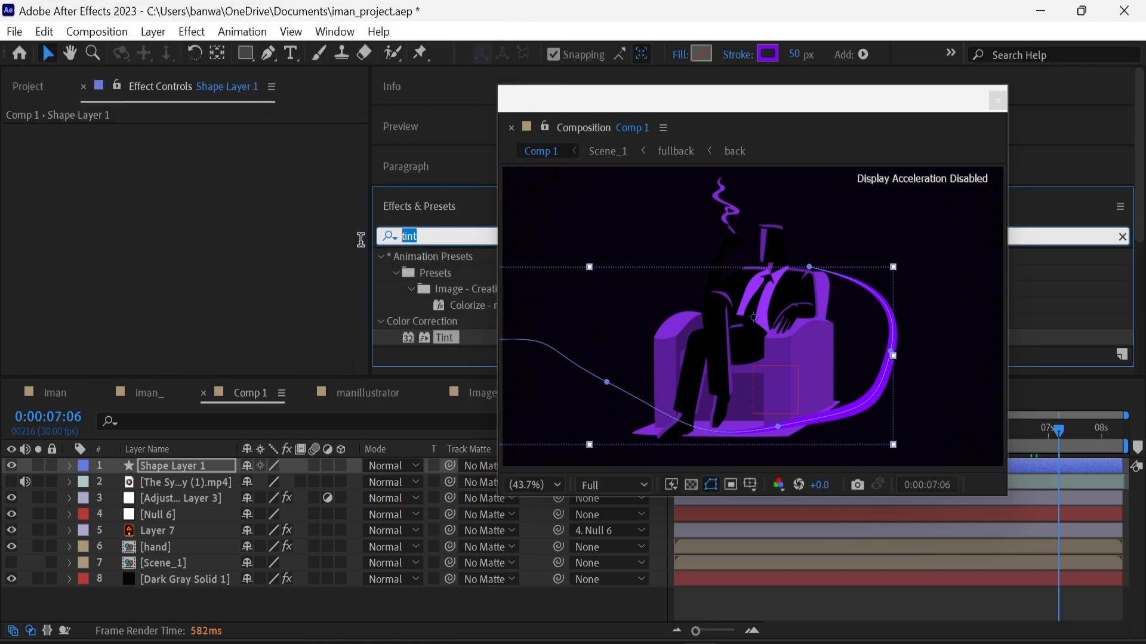
text(ramp)
drag(460, 272, 209, 467)
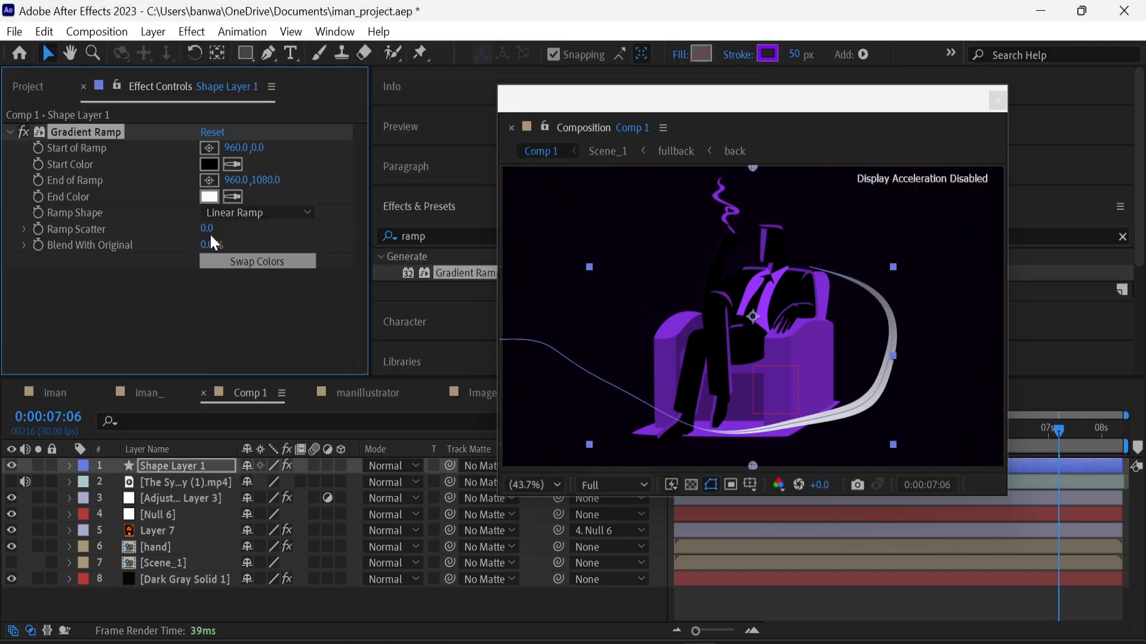
Color the Gradient Ramp from purple to blue 0002FF, running from about -10.2, 391.3 to 1964.5, 480.5.
click(207, 166)
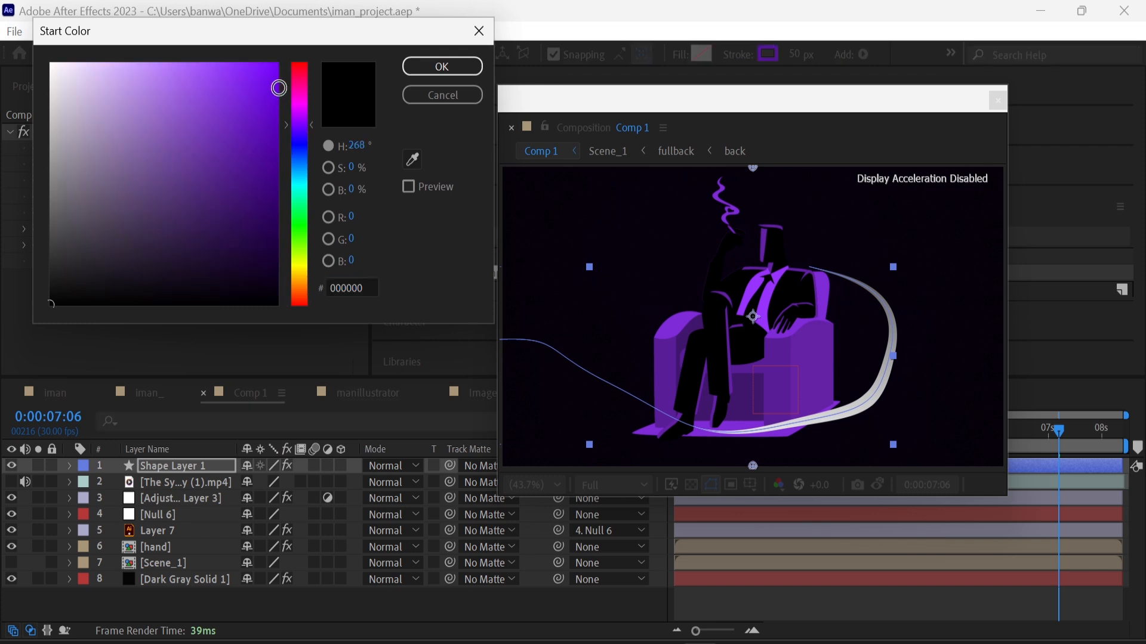
key(Return)
click(209, 197)
click(301, 146)
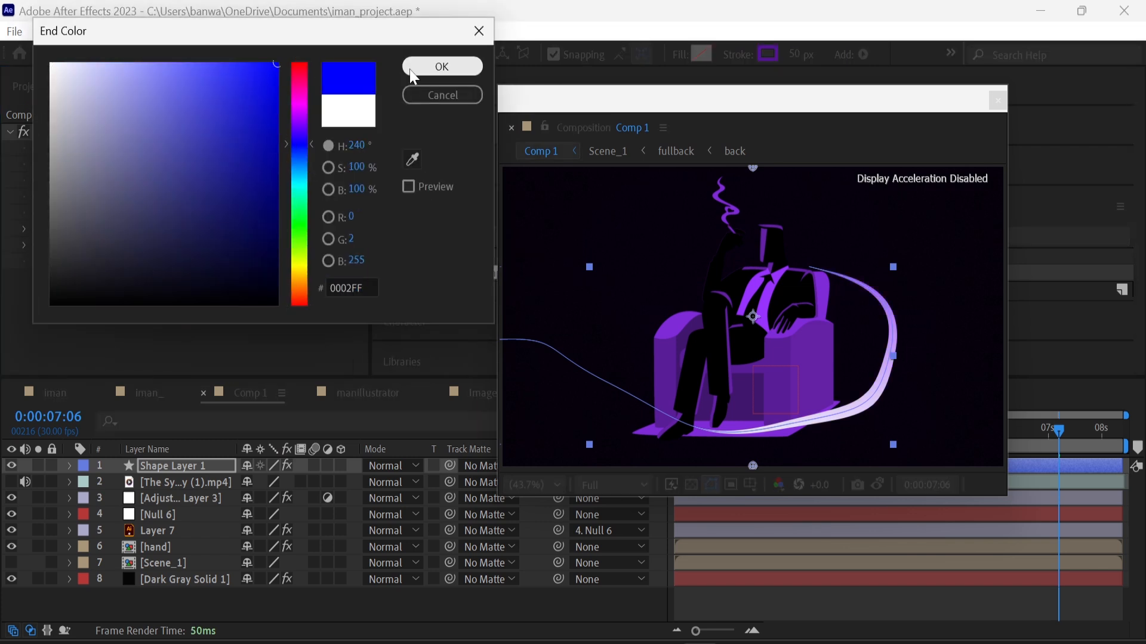
click(440, 69)
drag(752, 168, 507, 280)
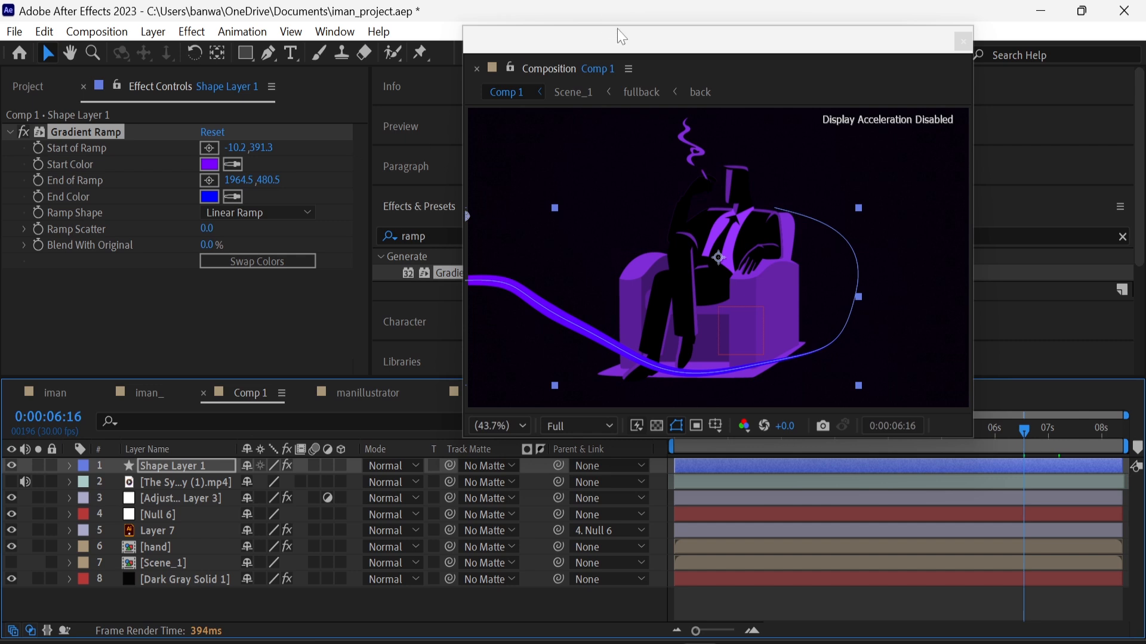
Apply the Stylize Glow effect to Shape Layer 1 with threshold 35.7%, radius 49 and intensity 5.
drag(622, 37, 714, 34)
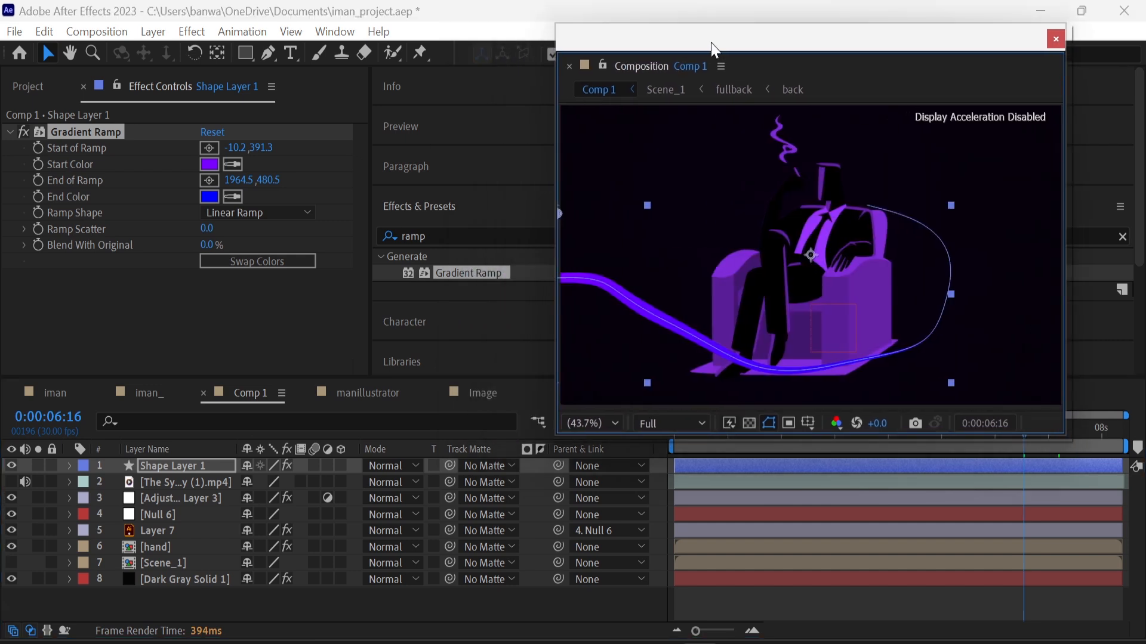
double_click(412, 236)
text(glow)
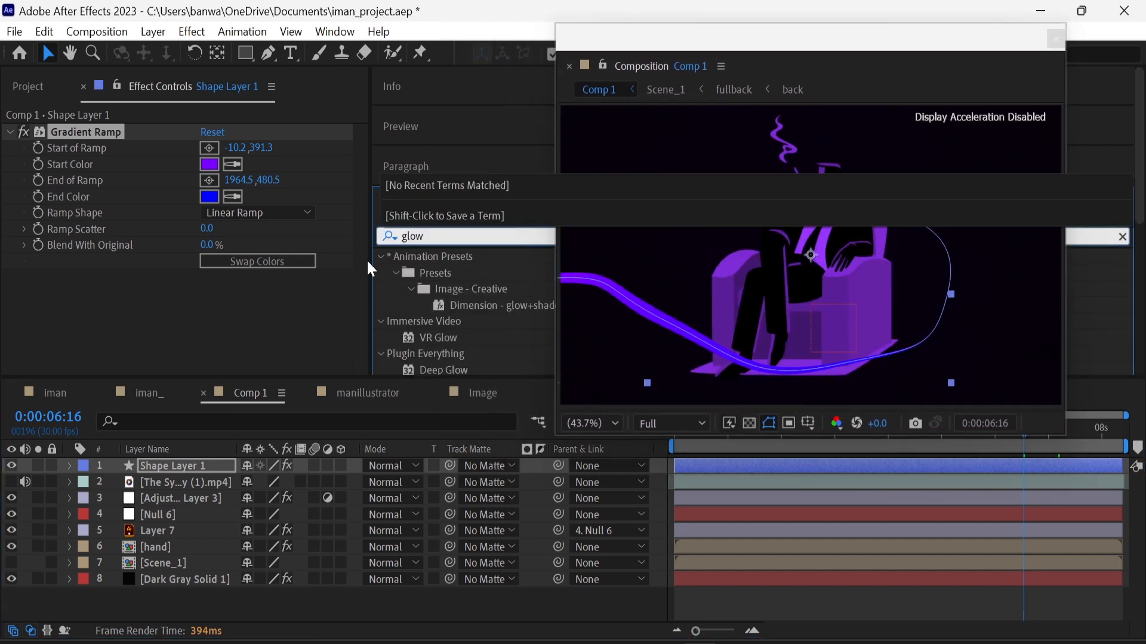
drag(425, 341, 220, 464)
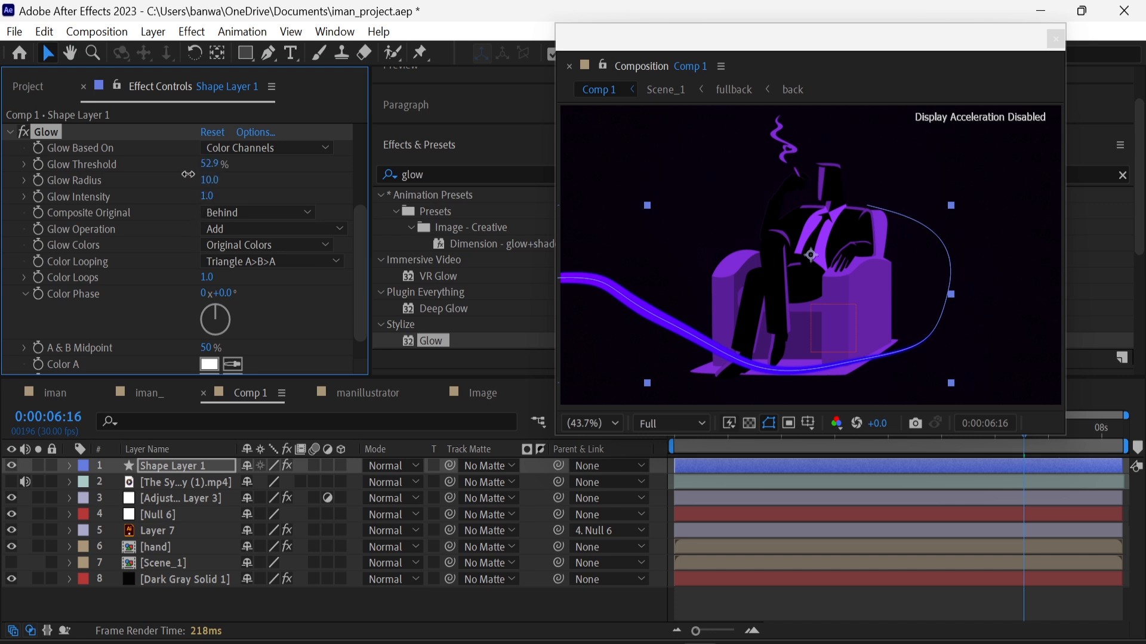
drag(170, 180, 163, 182)
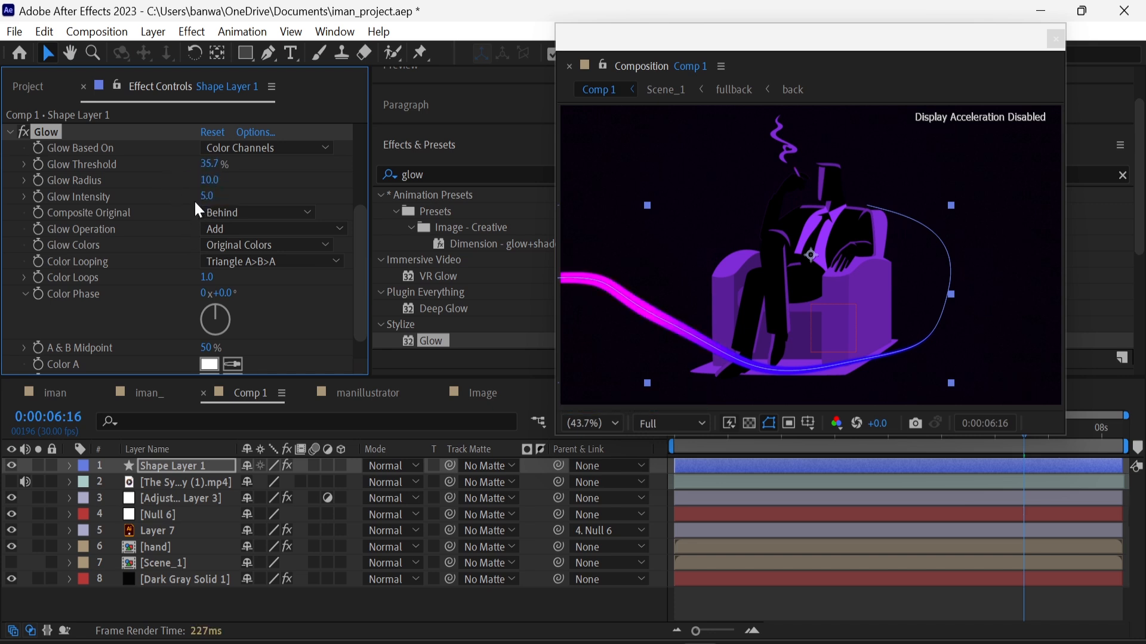
drag(209, 180, 243, 181)
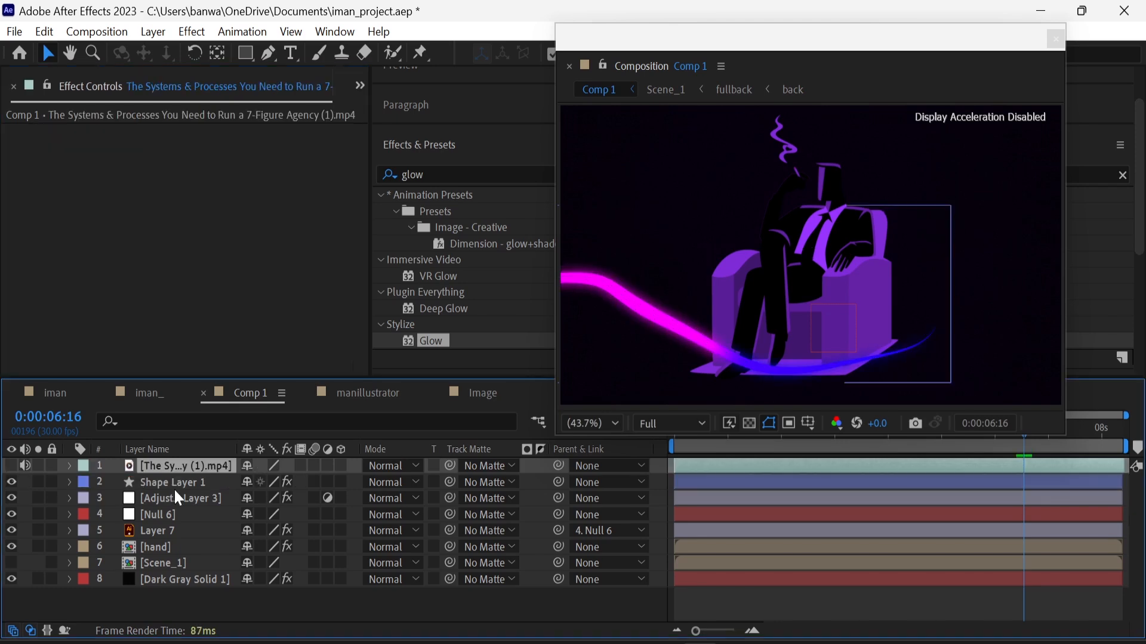
Pre-compose the layers from Shape Layer 1 through hand as scene_2.
click(174, 486)
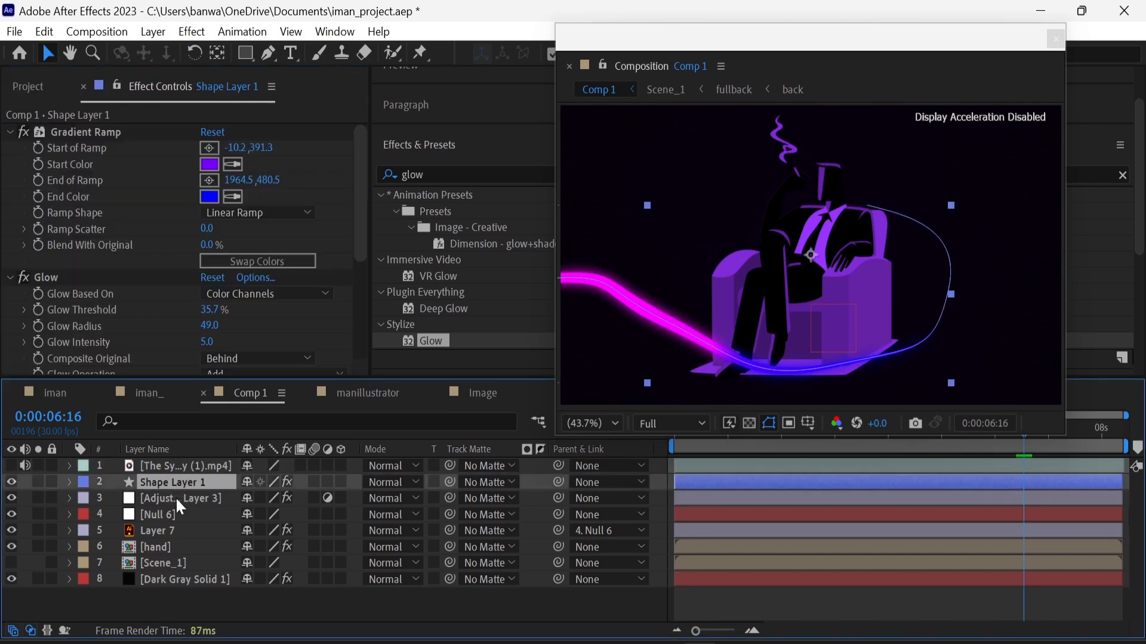
shift+click(187, 547)
right_click(187, 549)
click(225, 510)
text(scene_2)
key(Return)
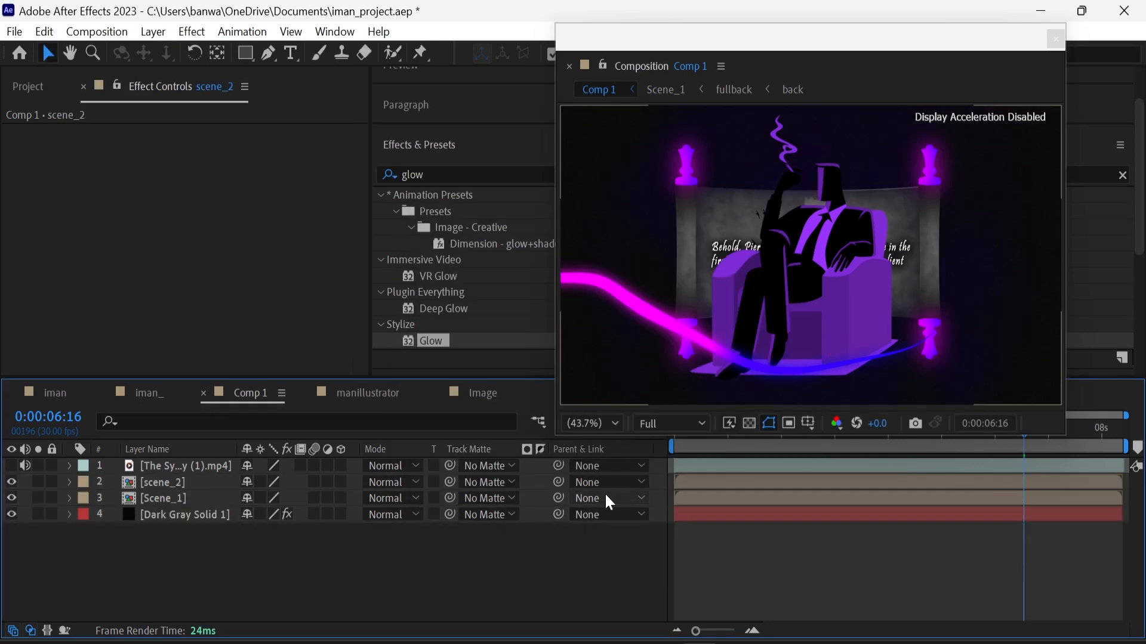
Create a One-Node Camera named Camera 1 in Comp 1, choosing a lens preset.
right_click(388, 570)
mouse_move(457, 342)
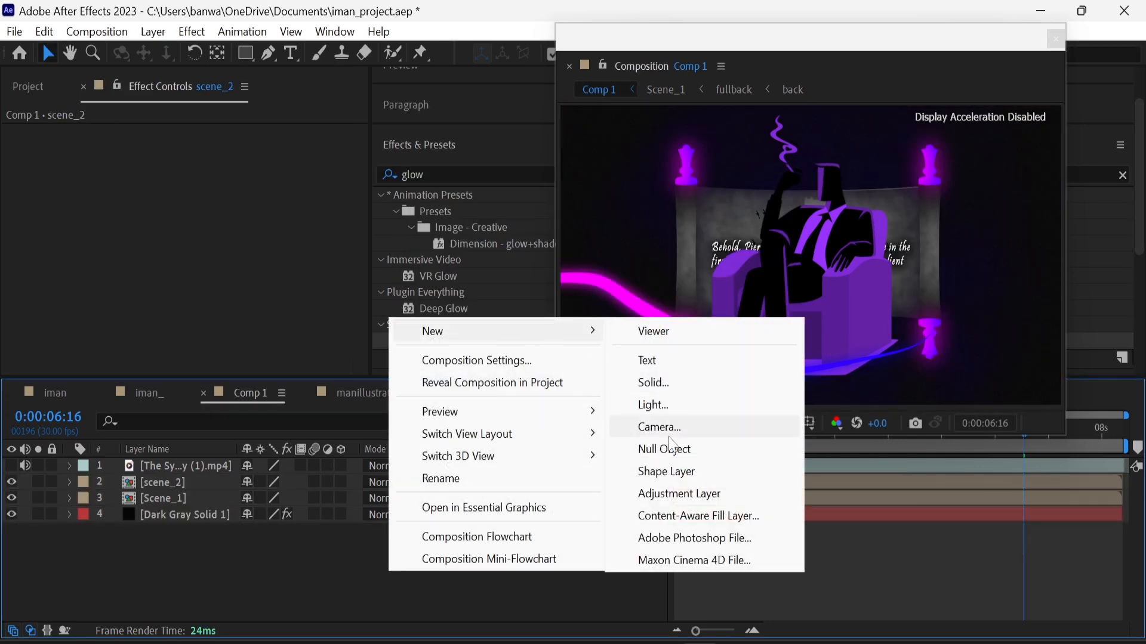
click(661, 426)
click(540, 200)
click(541, 221)
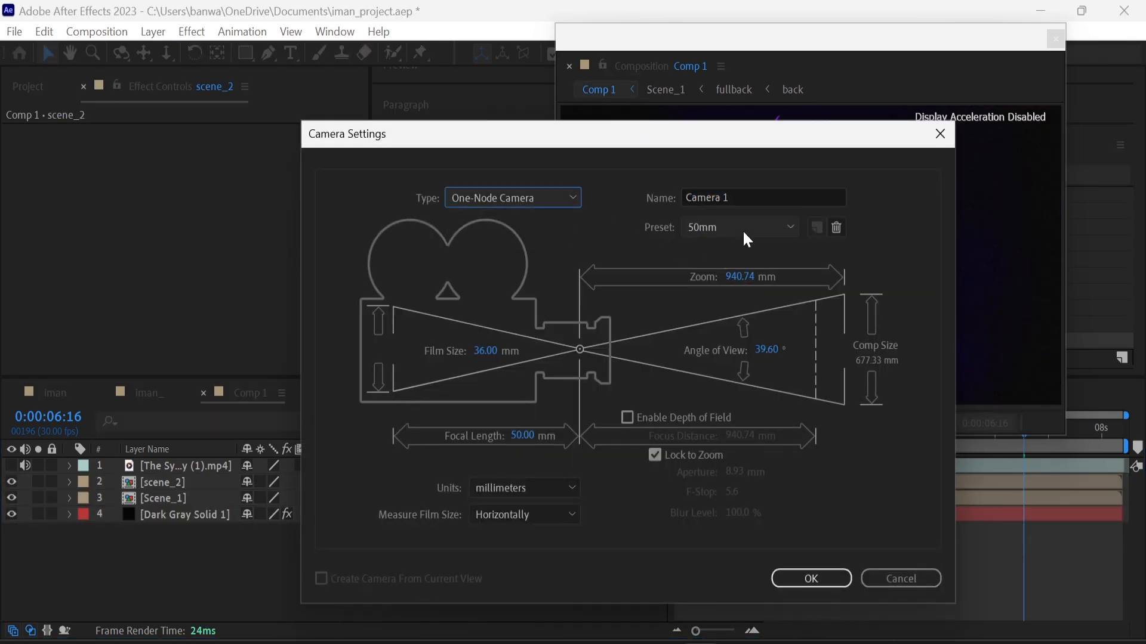
click(742, 228)
click(721, 373)
click(807, 574)
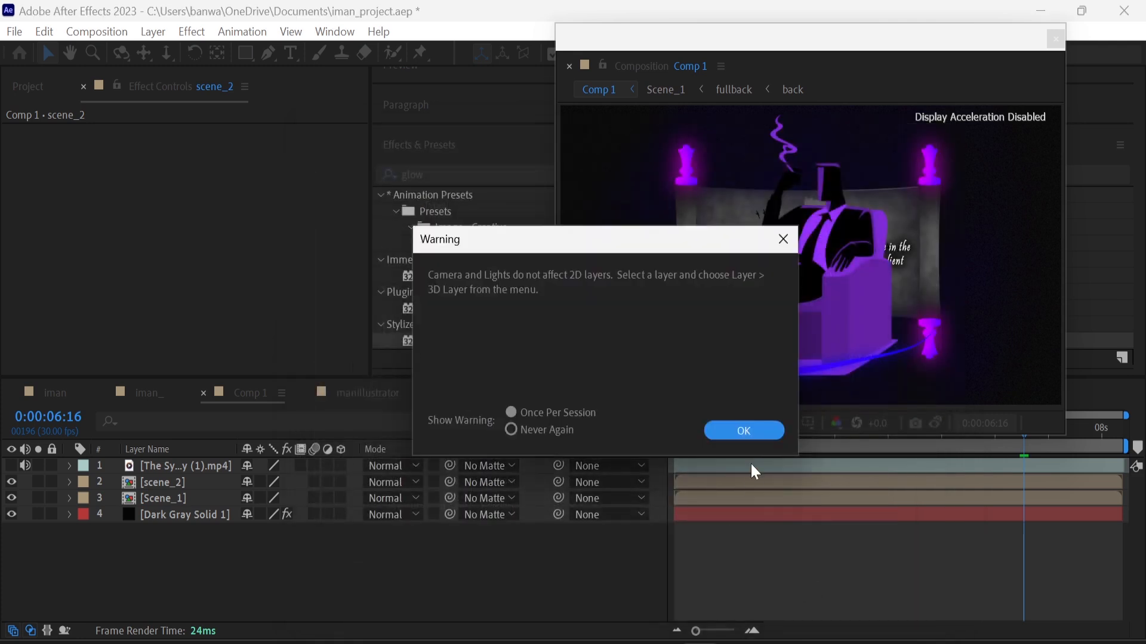
click(743, 431)
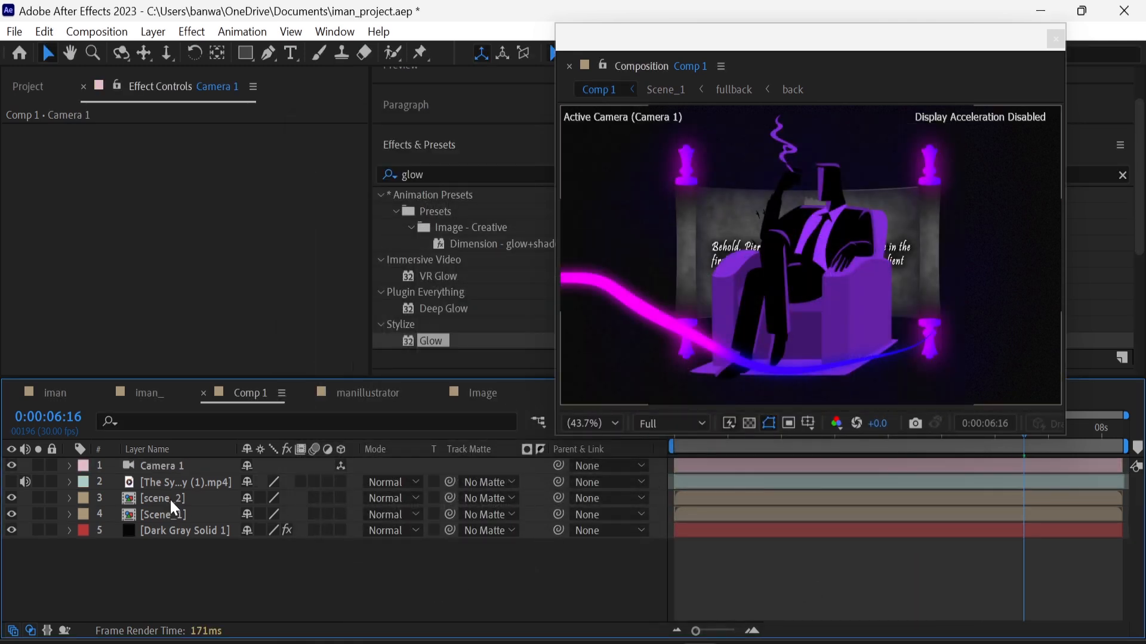
Move the scene_2 layer below Scene_1 in the stack and shift it horizontally to the right of the scroll.
click(169, 500)
drag(170, 499, 171, 519)
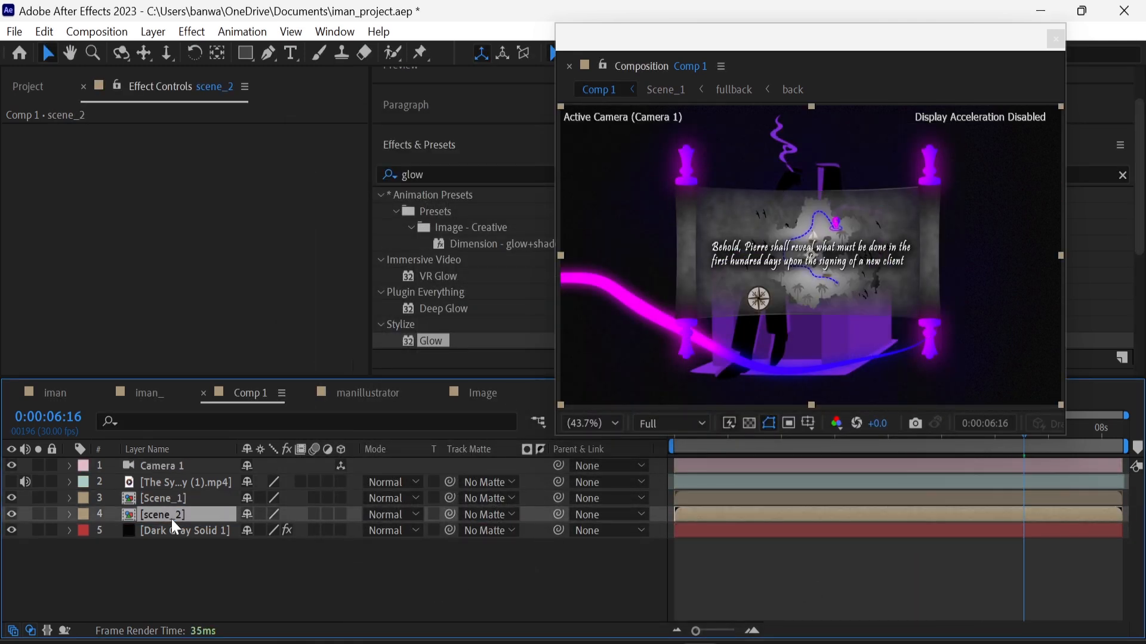
key(p)
drag(252, 533, 1041, 531)
drag(253, 533, 360, 549)
drag(785, 43, 781, 2)
drag(898, 434, 638, 448)
key(p)
Keyframe Camera 1's Zoom at 0:00:00:00 and add a second Zoom keyframe just after 1 second.
click(188, 467)
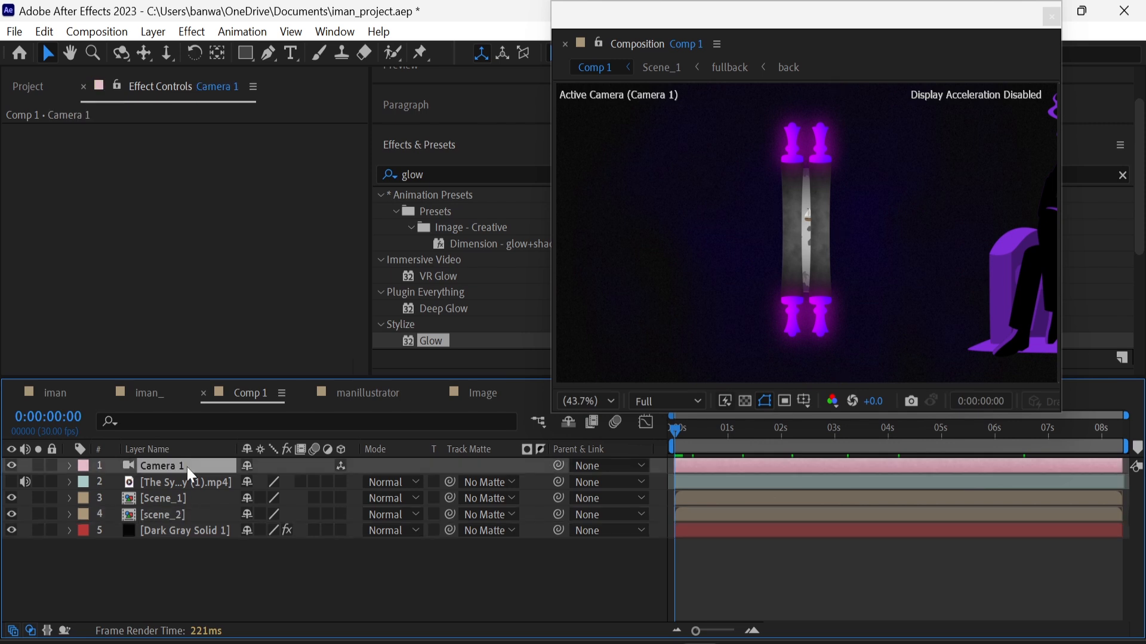
click(68, 465)
click(83, 482)
click(84, 579)
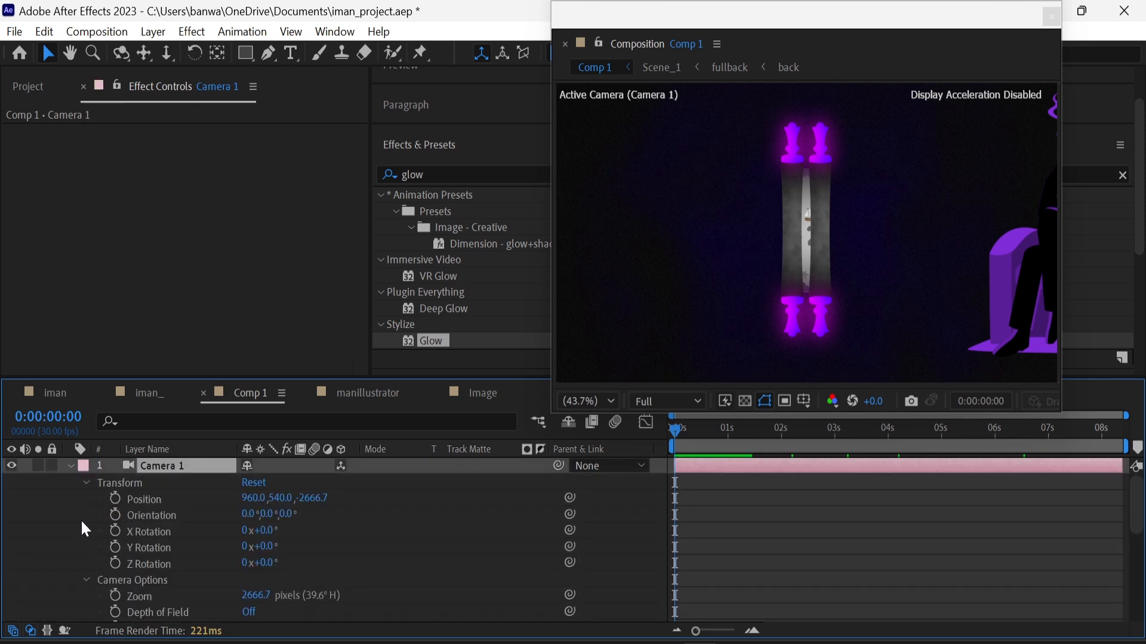
scroll(85, 529, down, 3)
scroll(80, 518, up, 1)
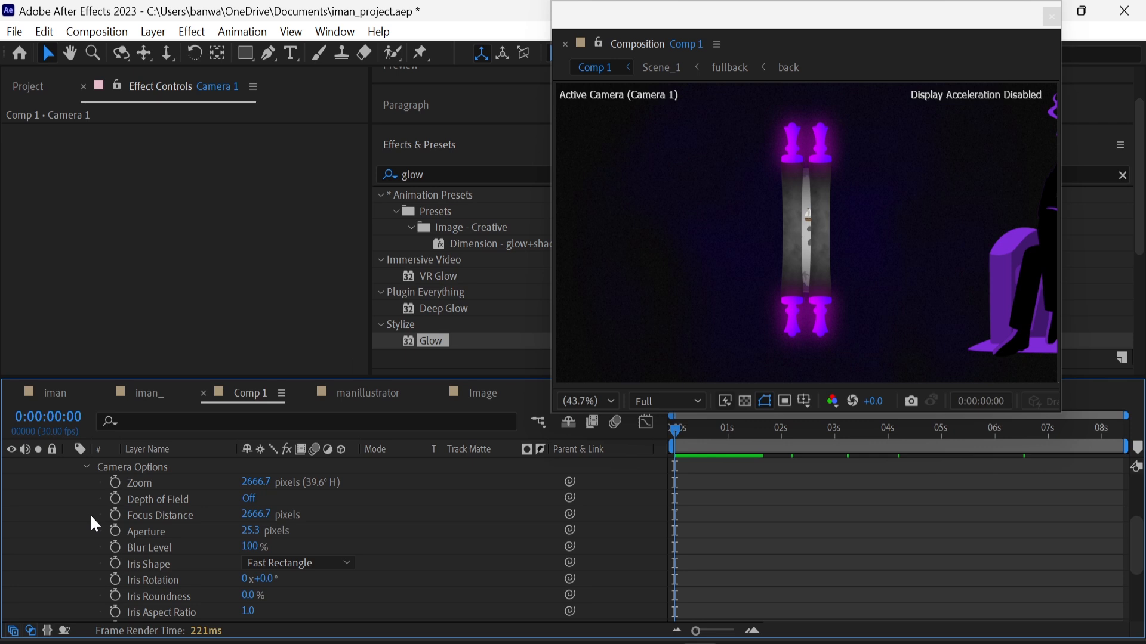
click(114, 482)
click(736, 442)
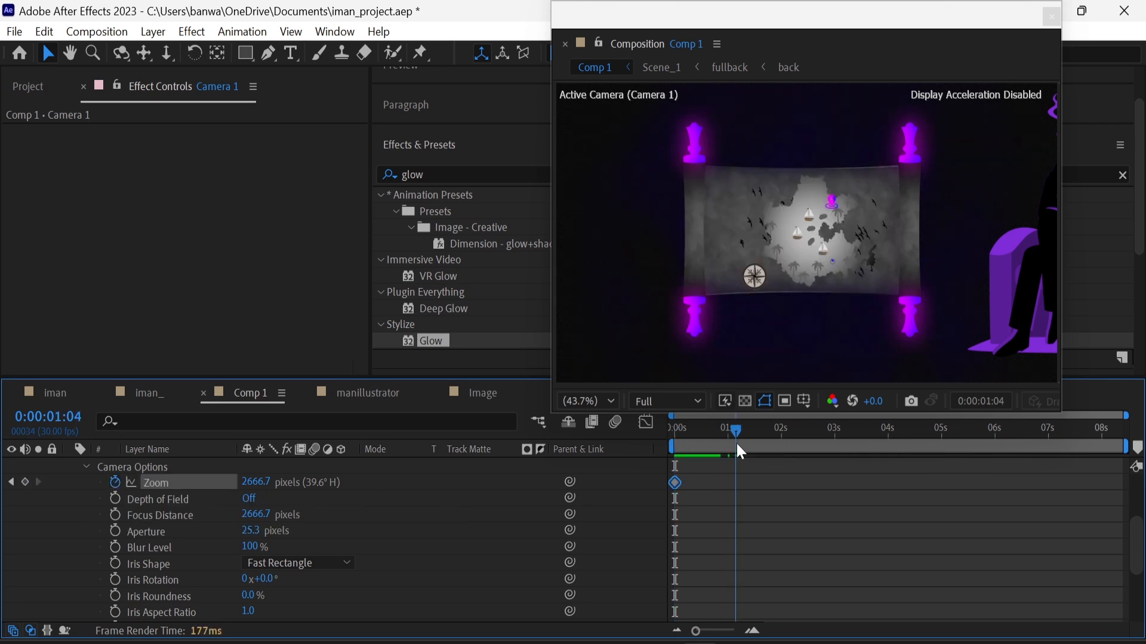
drag(735, 442, 797, 446)
Make Scene_1 and scene_2 3D layers and set Camera 1's Zoom to 2705.7 pixels at 0:00:02:09.
drag(248, 482, 237, 483)
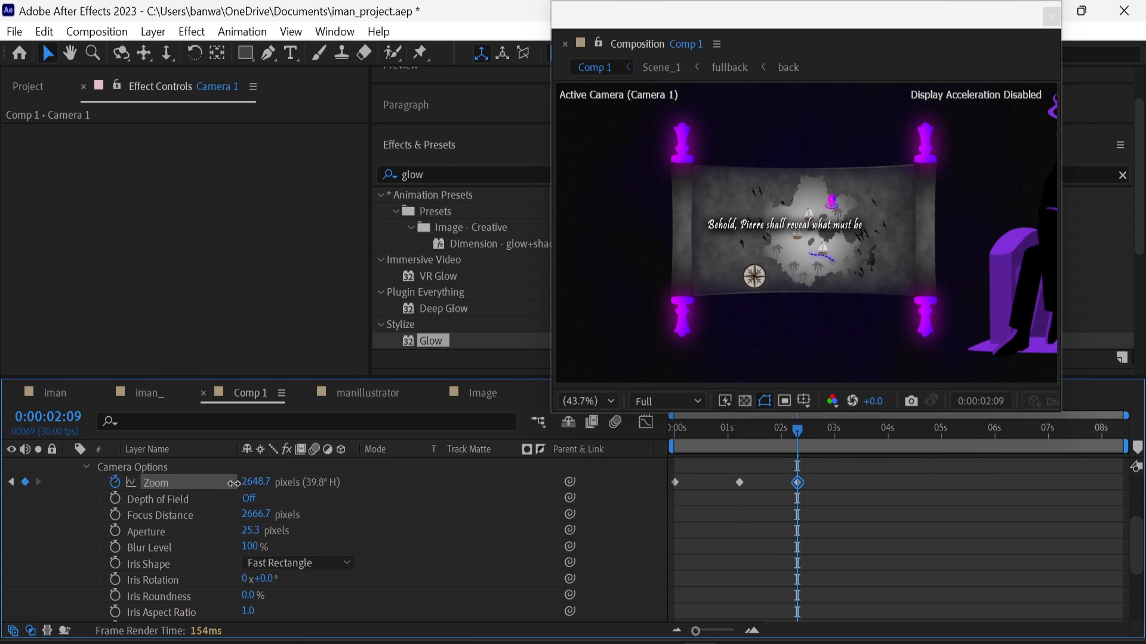
scroll(192, 497, up, 3)
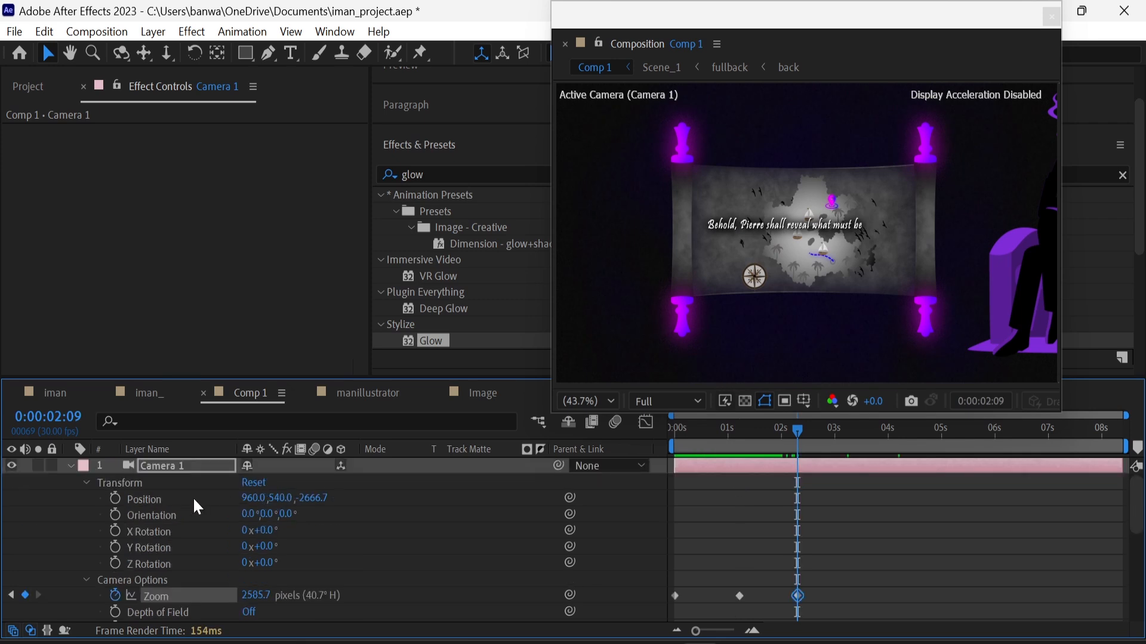
scroll(192, 496, down, 3)
scroll(193, 496, up, 2)
scroll(192, 497, down, 4)
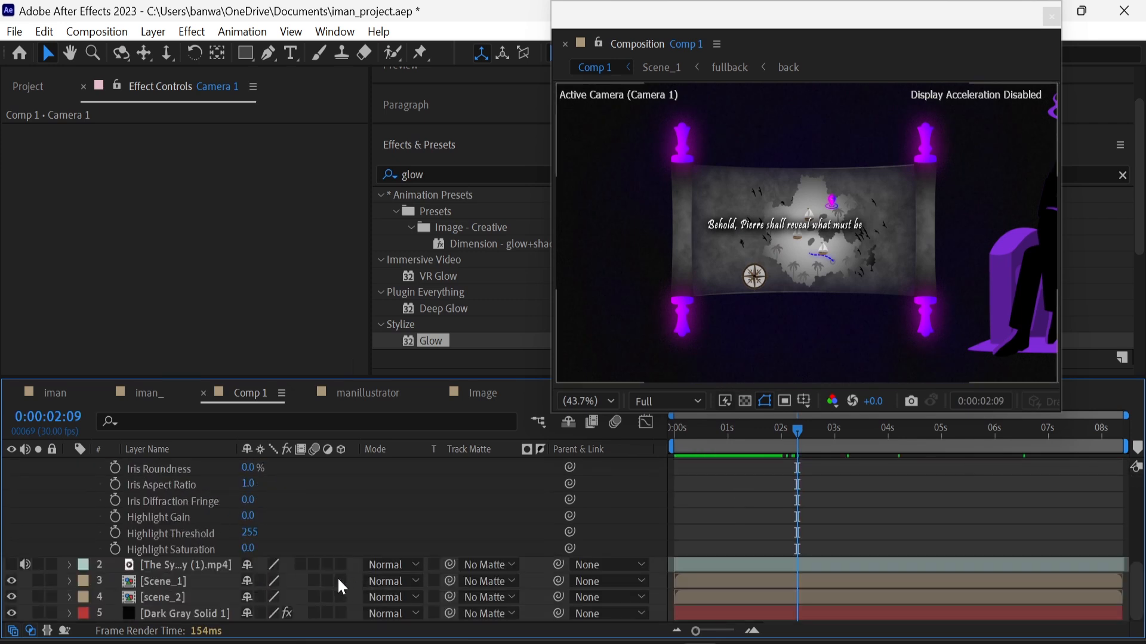
scroll(218, 537, up, 5)
scroll(216, 519, down, 1)
drag(253, 548, 377, 559)
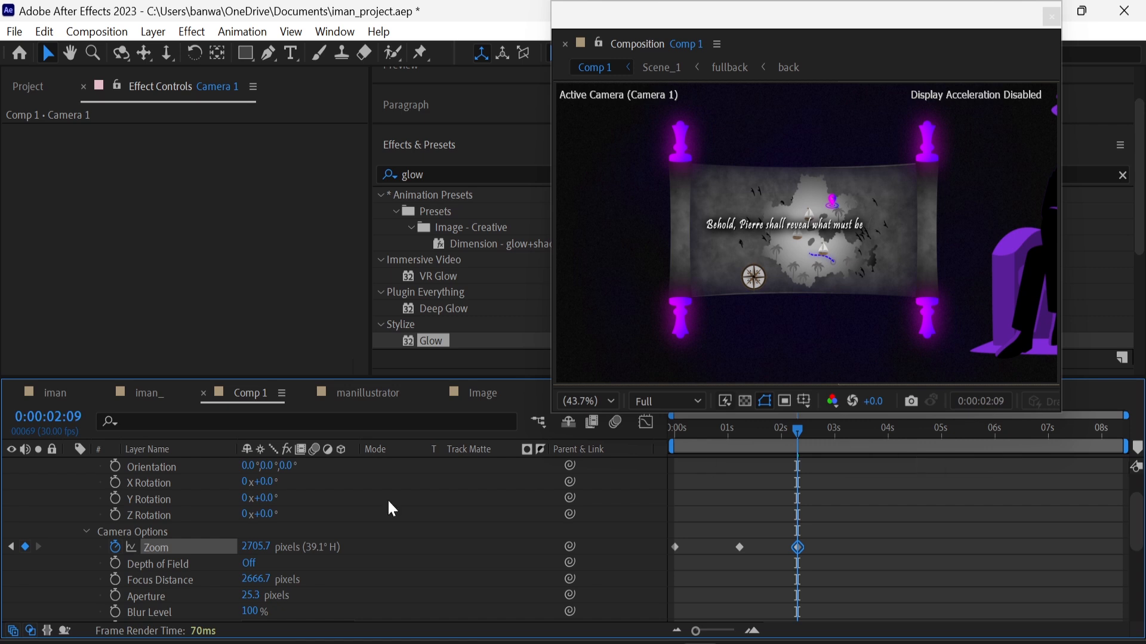
Keyframe Camera 1's Position at the start and at 0:00:02:09, then set it to 1886.0, 540.0, -2666.7 at 0:00:04:19.
scroll(266, 533, up, 2)
drag(685, 441, 672, 442)
click(115, 499)
drag(786, 439, 922, 452)
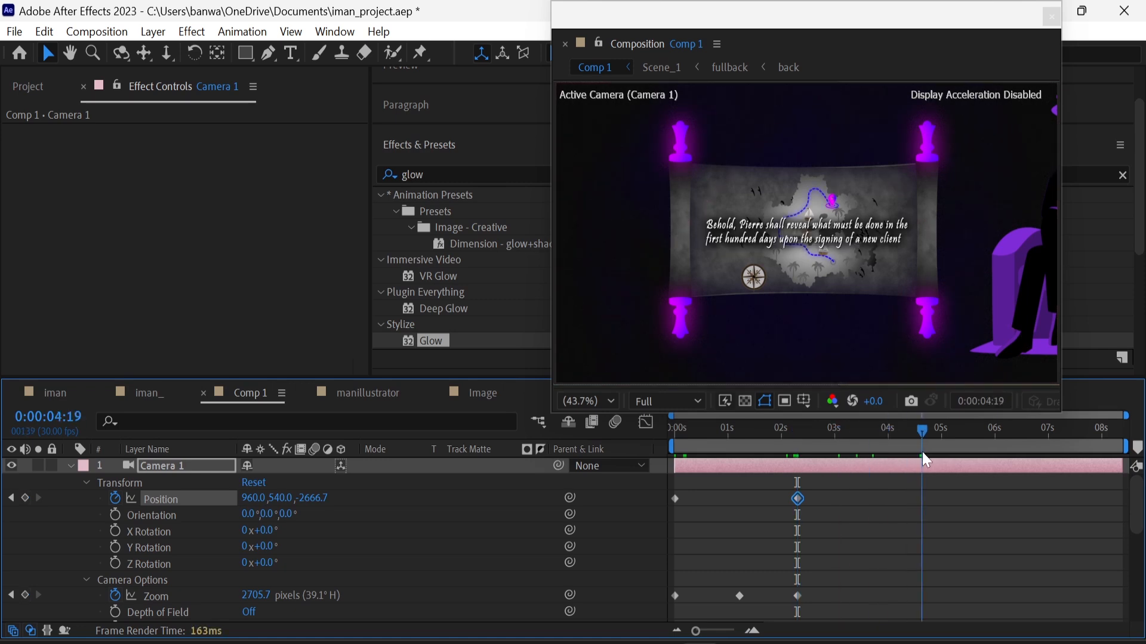
drag(251, 506, 465, 510)
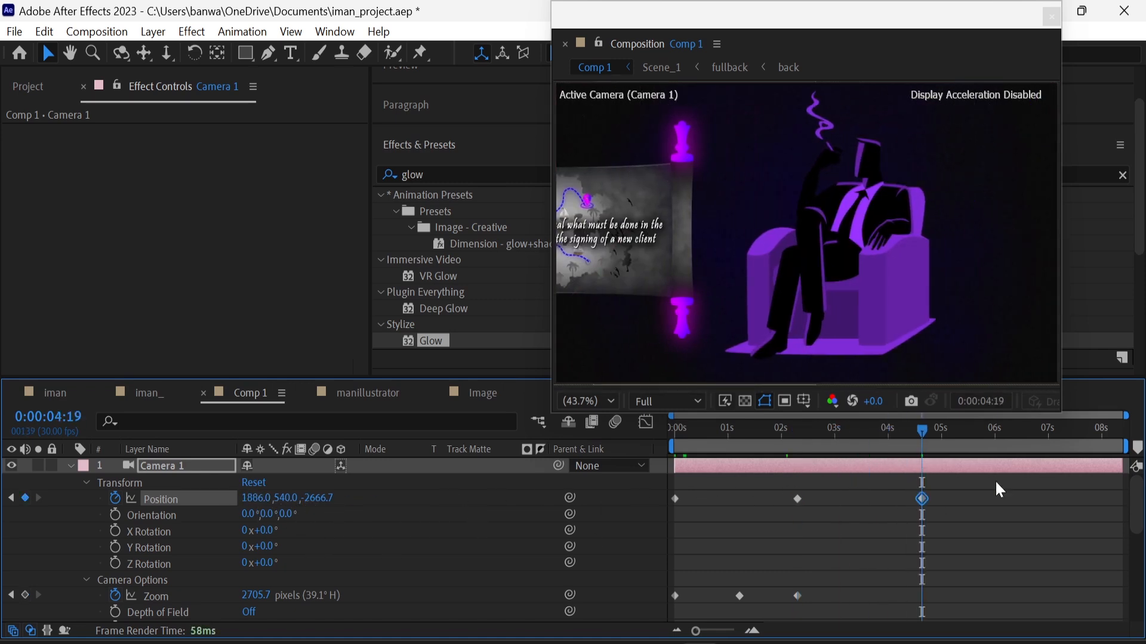
Add a Zoom keyframe at 0:00:06:06 and set Camera 1's Zoom to 2815.7 pixels at 0:00:07:11.
click(1003, 446)
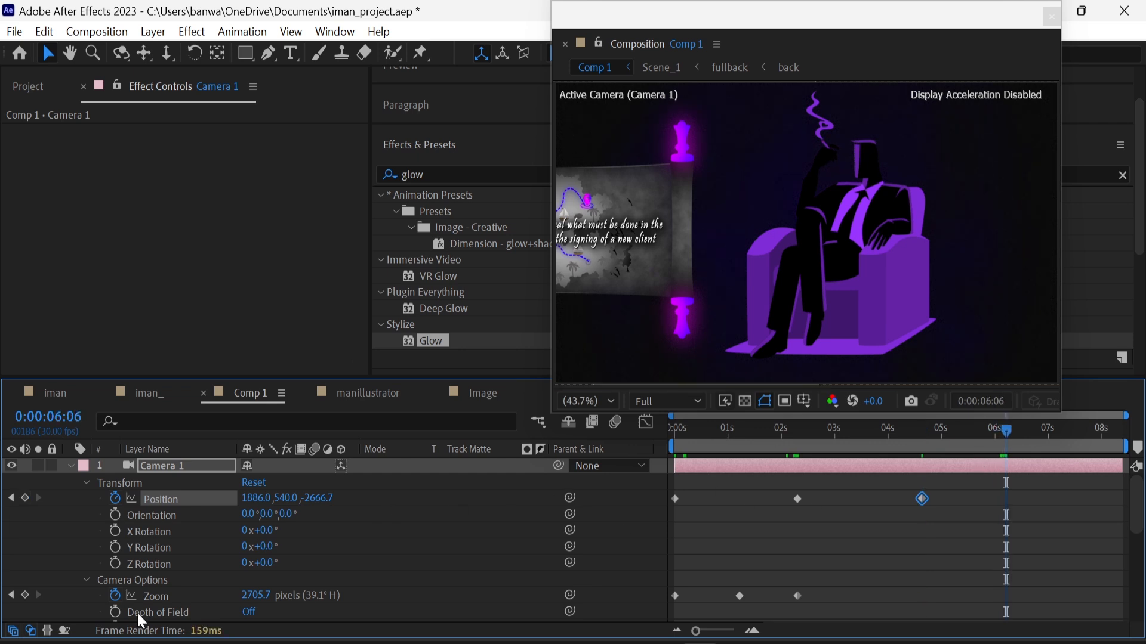
click(26, 596)
click(1085, 448)
drag(1085, 448, 1068, 459)
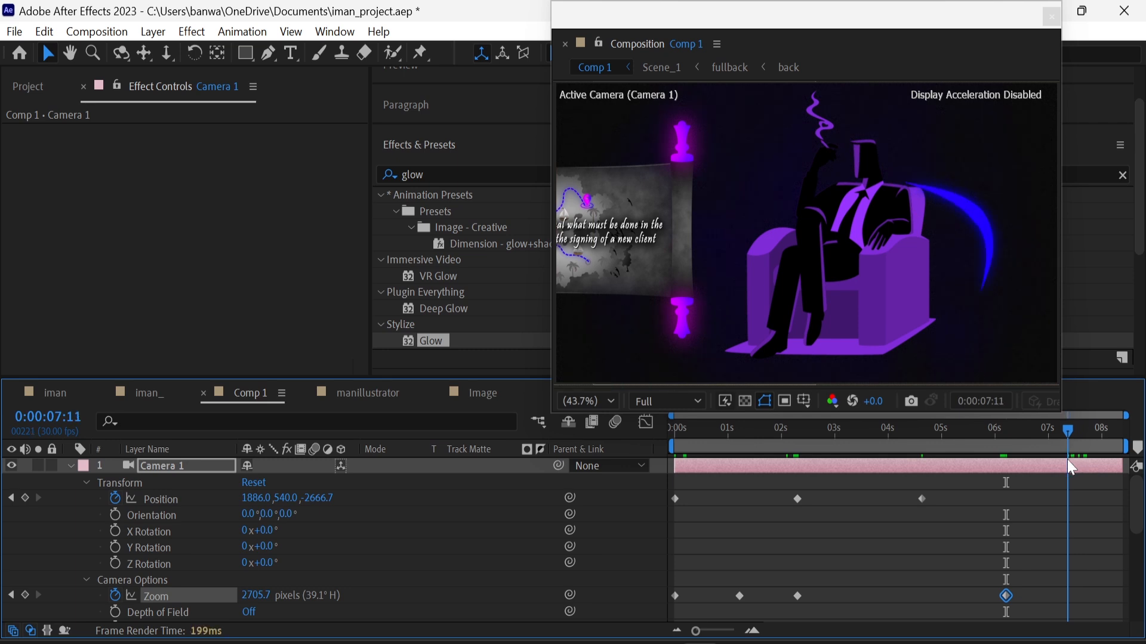
drag(255, 596, 754, 521)
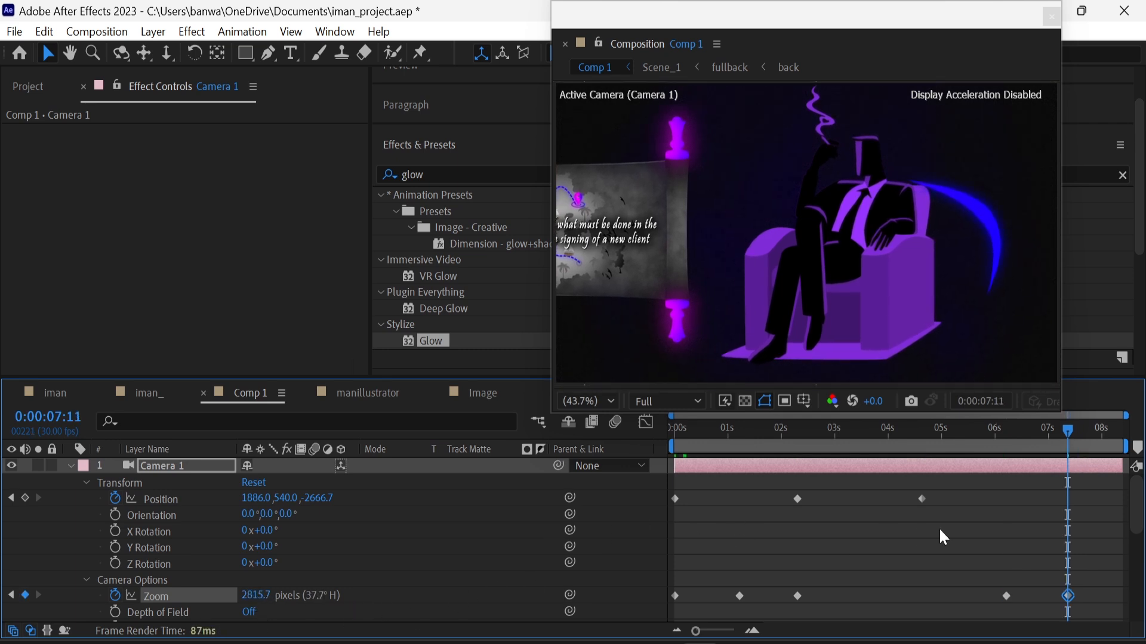
Apply Easy Ease to the last two camera Position keyframes and steepen their speed curve into a sharp central peak.
drag(941, 530, 776, 484)
right_click(922, 499)
mouse_move(1008, 489)
click(768, 333)
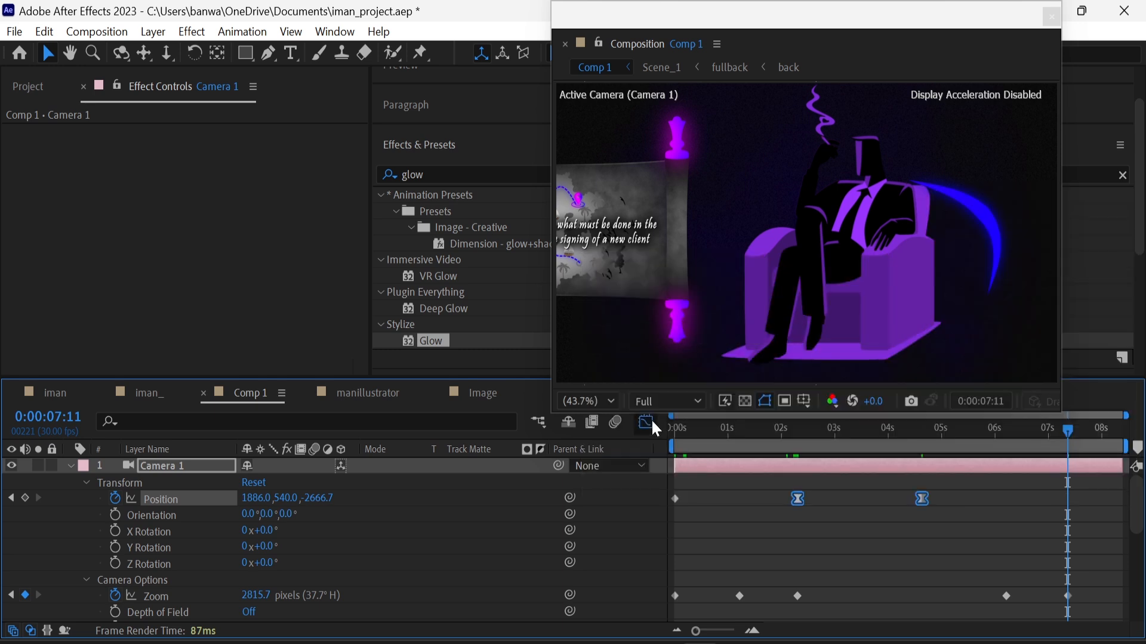
click(645, 422)
click(798, 581)
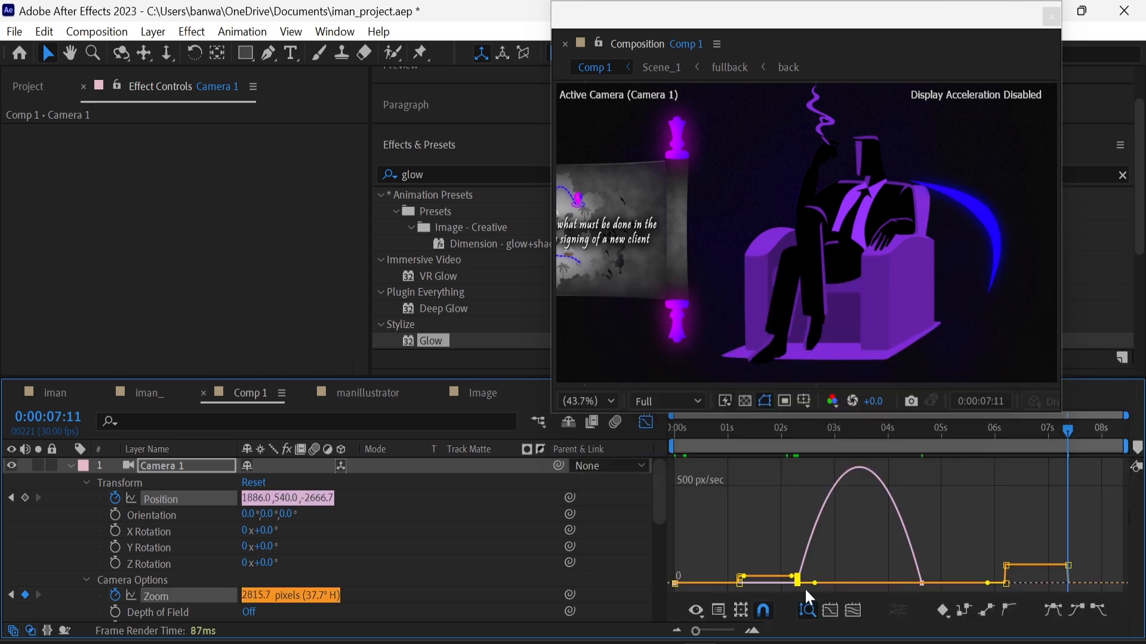
click(924, 584)
mouse_move(847, 592)
mouse_down()
mouse_move(885, 589)
mouse_move(837, 584)
mouse_up()
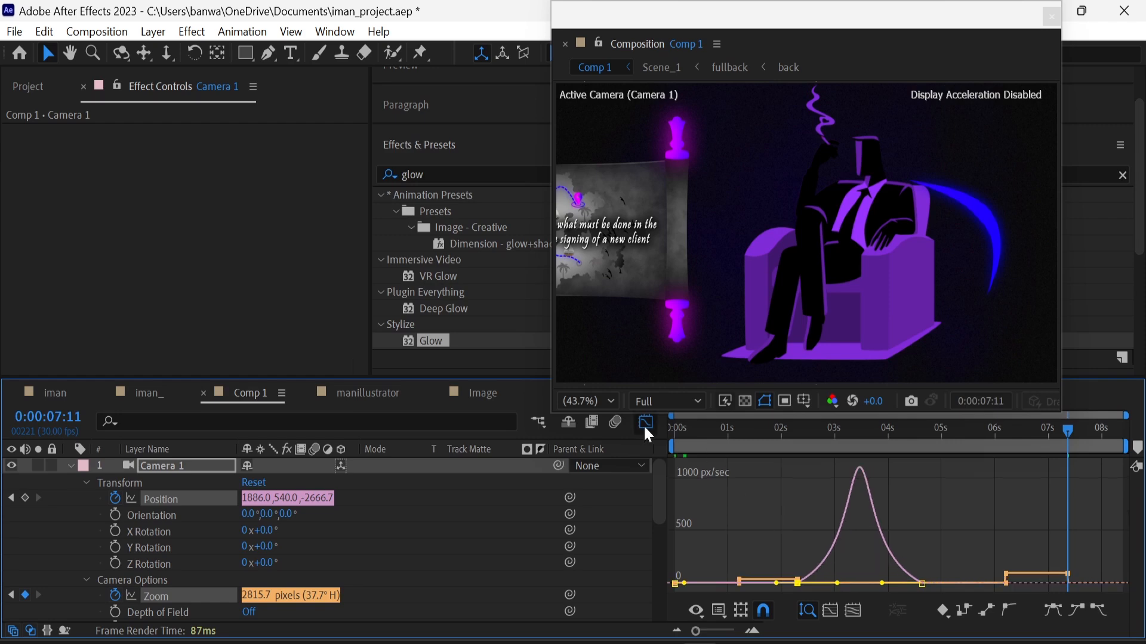
click(646, 423)
Apply Easy Ease to the second and third Zoom keyframes and smooth their speed curve in the Graph Editor.
drag(690, 574, 805, 606)
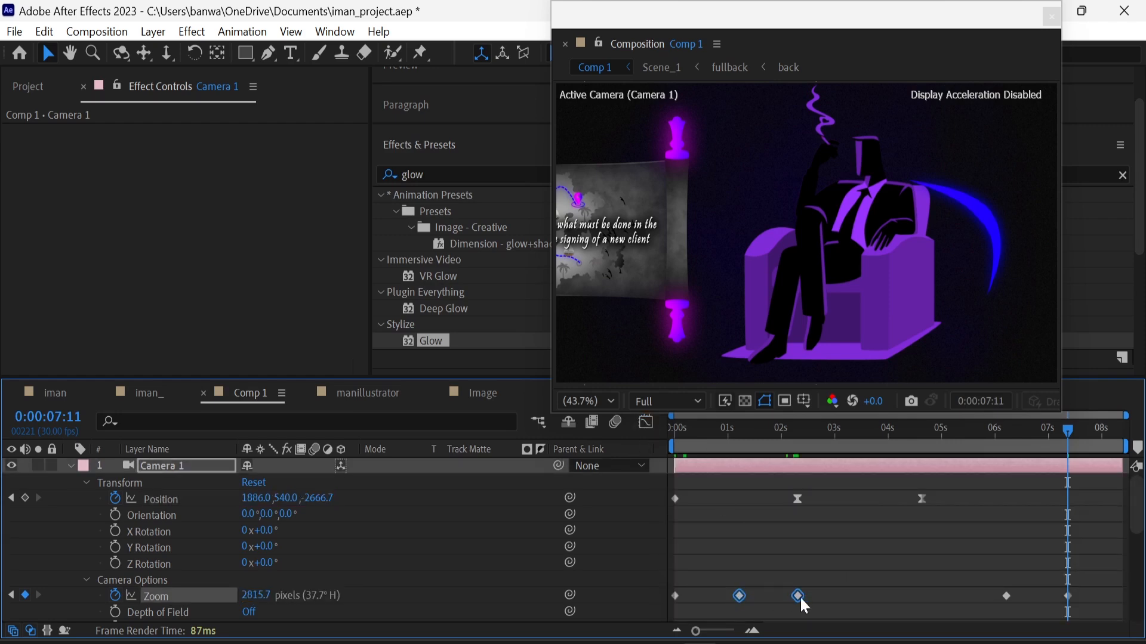
right_click(798, 596)
mouse_move(895, 583)
click(651, 426)
click(650, 425)
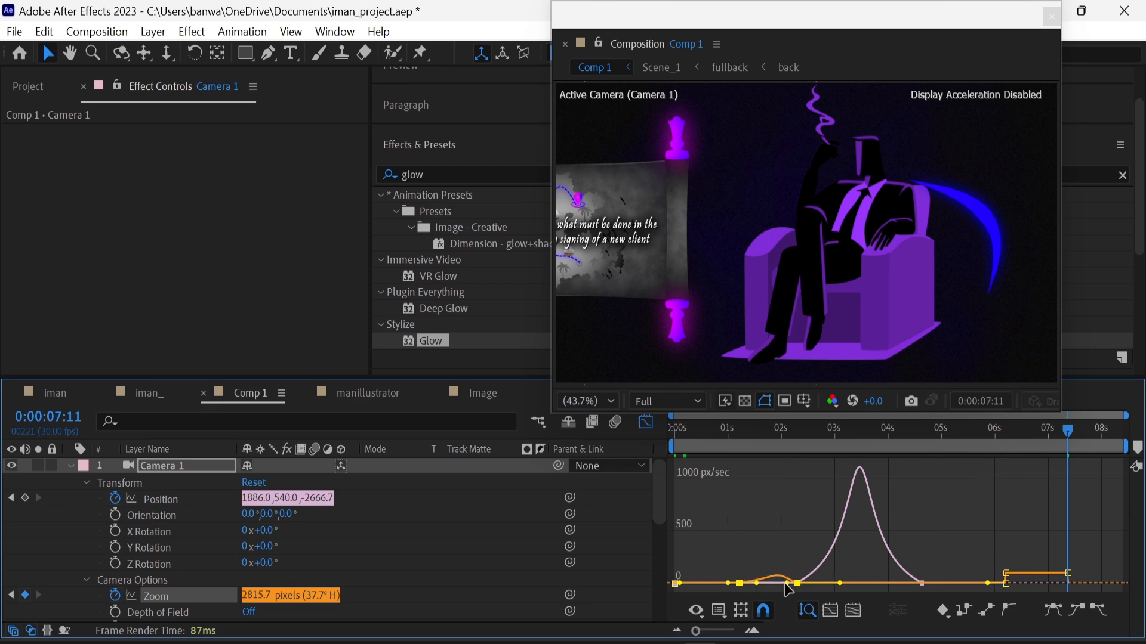
click(651, 426)
Ease the last two Zoom keyframes and reshape their speed curve into a smooth peak in the Graph Editor.
drag(1000, 592, 1101, 604)
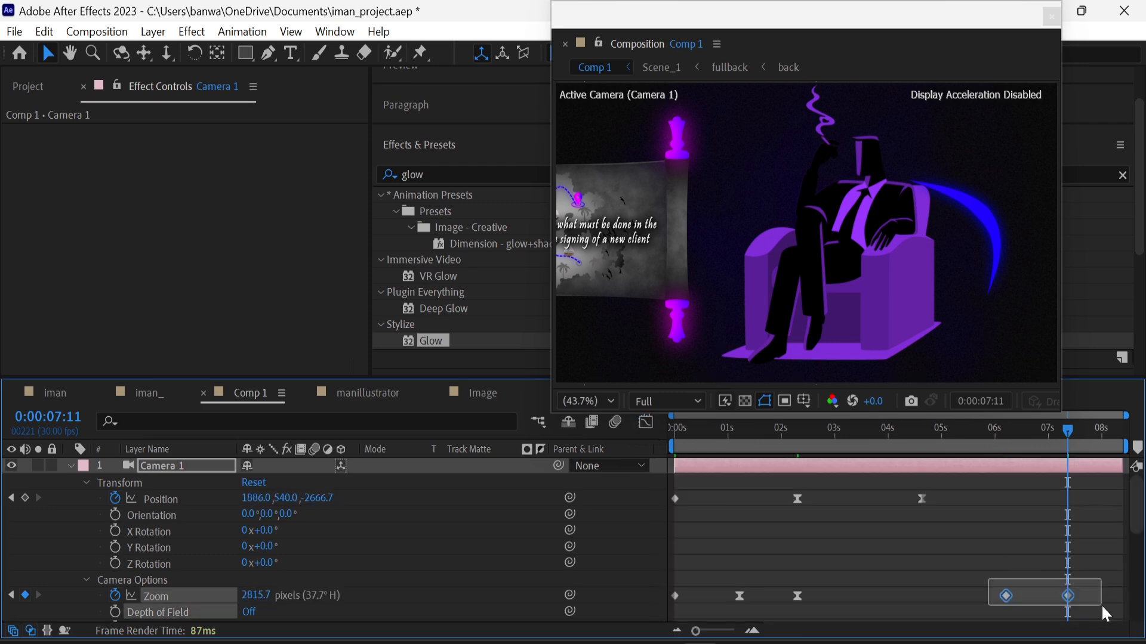
right_click(1068, 597)
mouse_move(1061, 589)
click(775, 452)
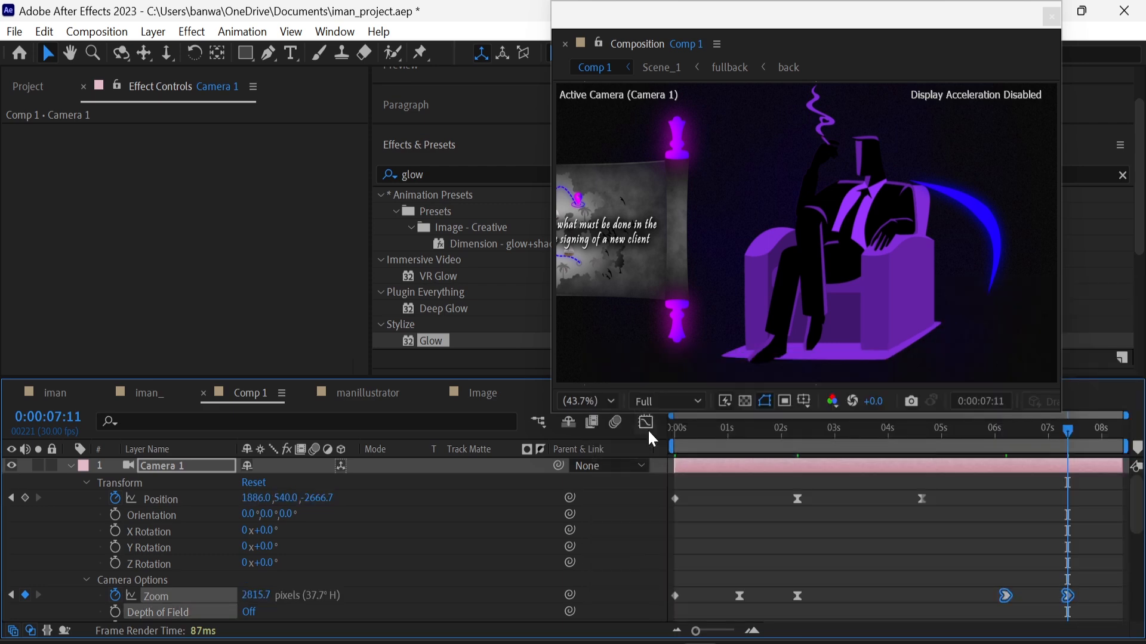
click(646, 424)
drag(1007, 576, 1052, 583)
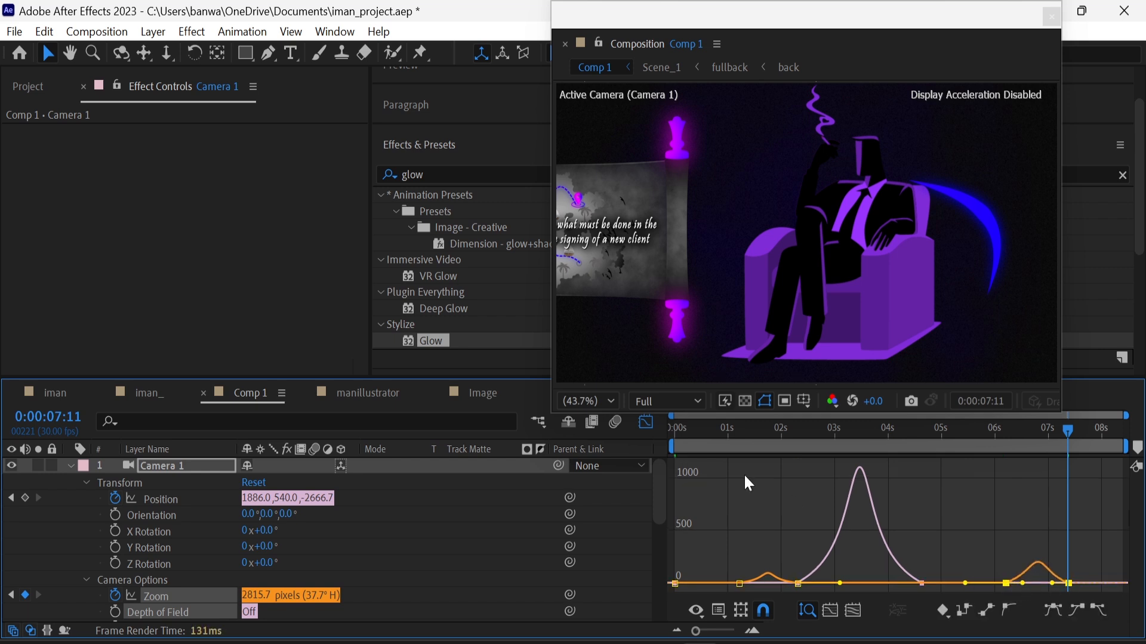
click(647, 423)
Collapse Camera 1's Transform and Camera Options groups and deselect everything.
scroll(769, 531, down, 3)
scroll(768, 532, up, 3)
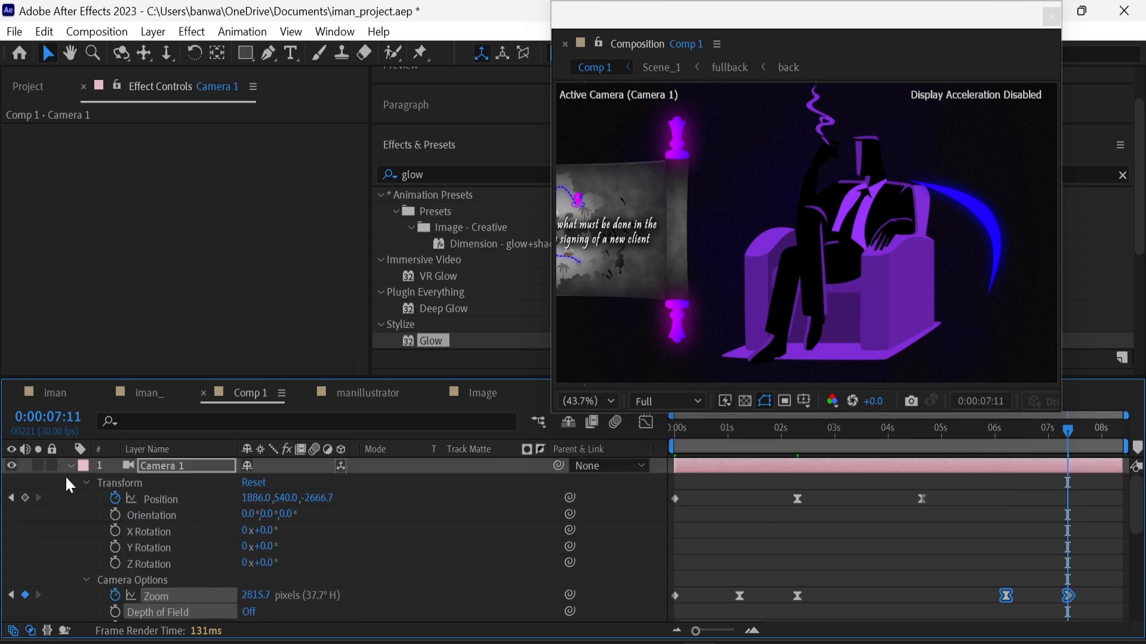
click(86, 483)
click(86, 498)
click(129, 612)
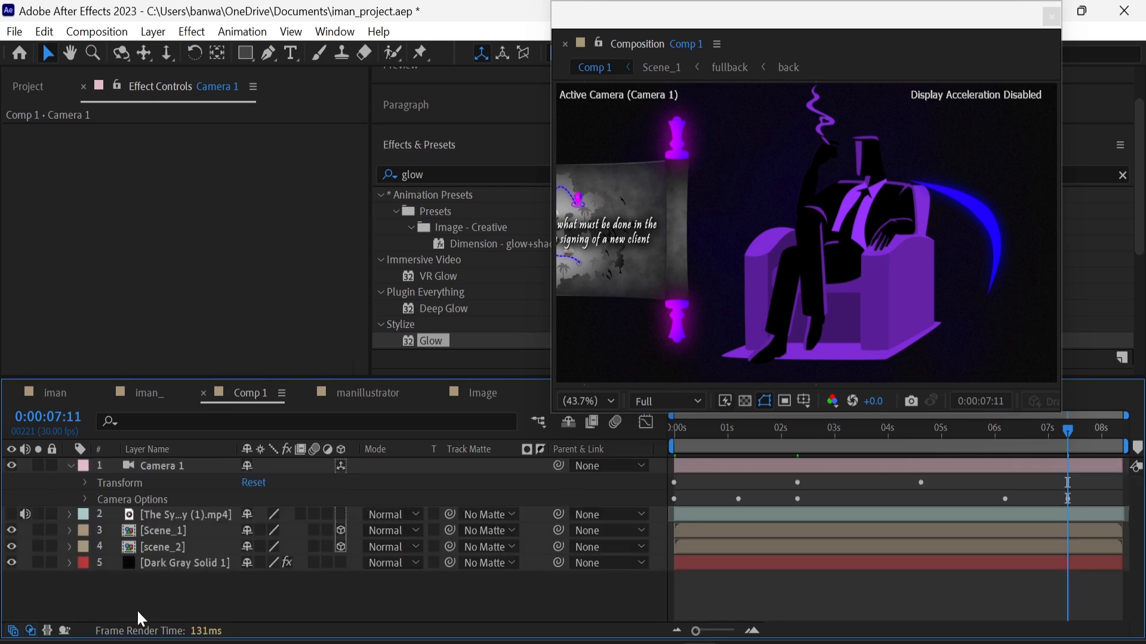